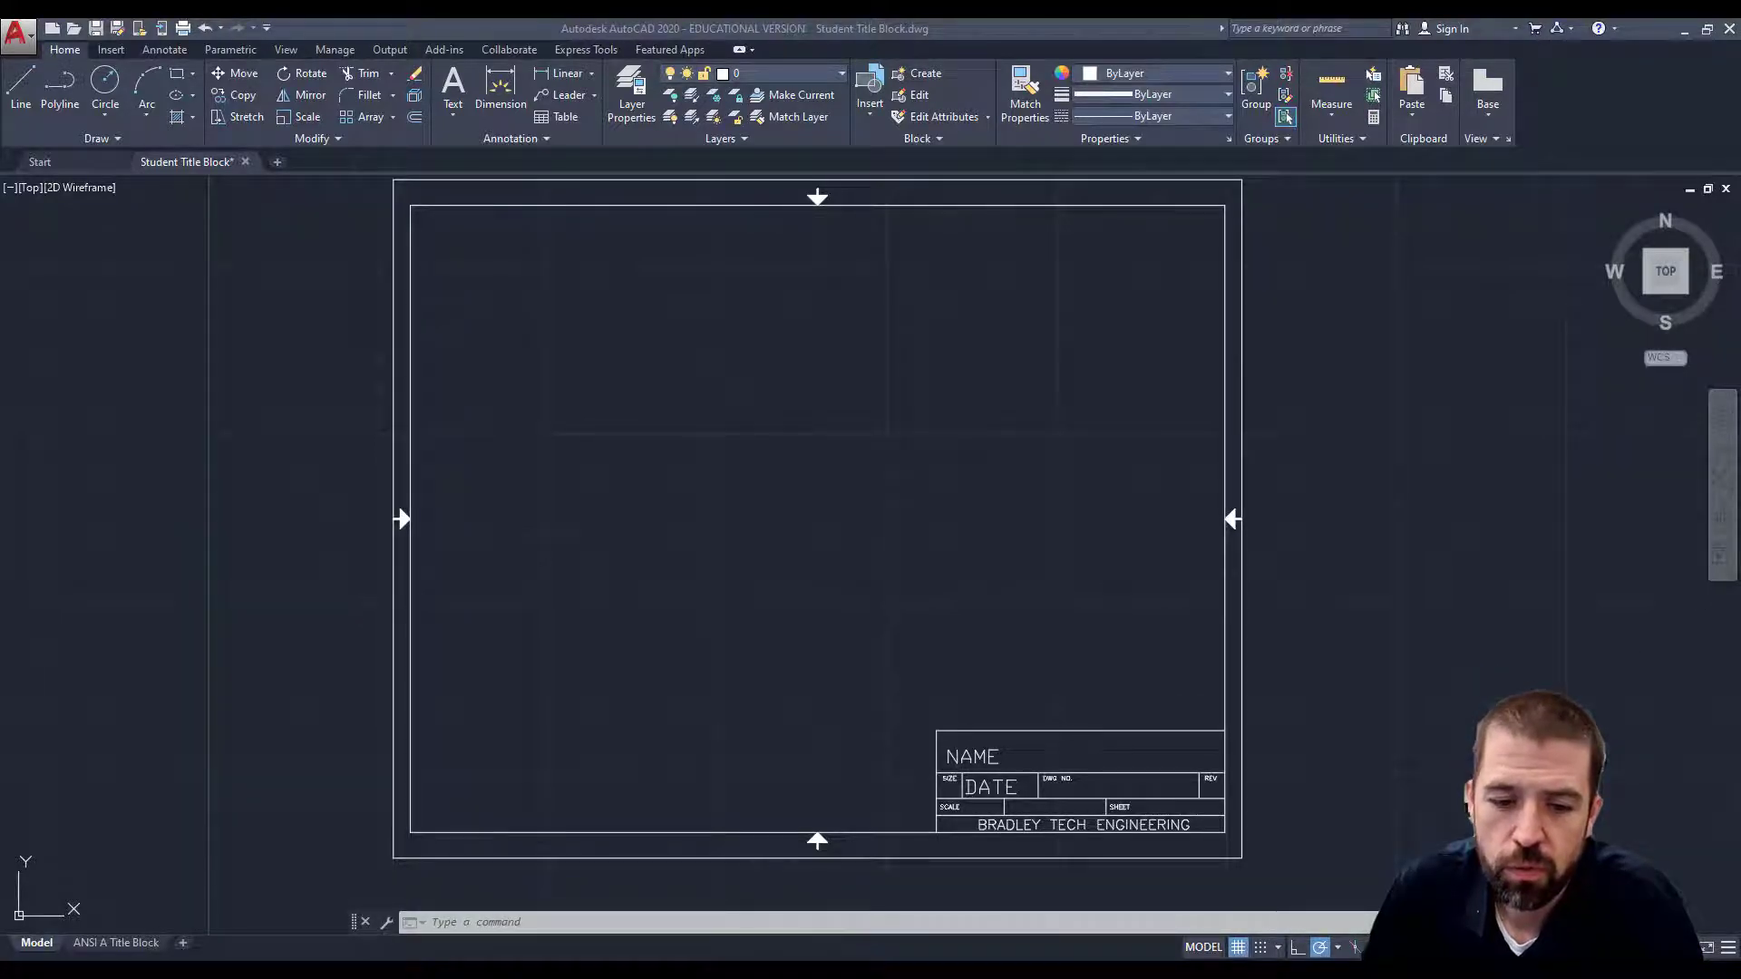
Step: Consult the Circles Practice 1 PDF in Acrobat Reader and draw the part's right edge in AutoCAD as a line 2 units straight down
{"action": "key", "text": "alt+Tab"}
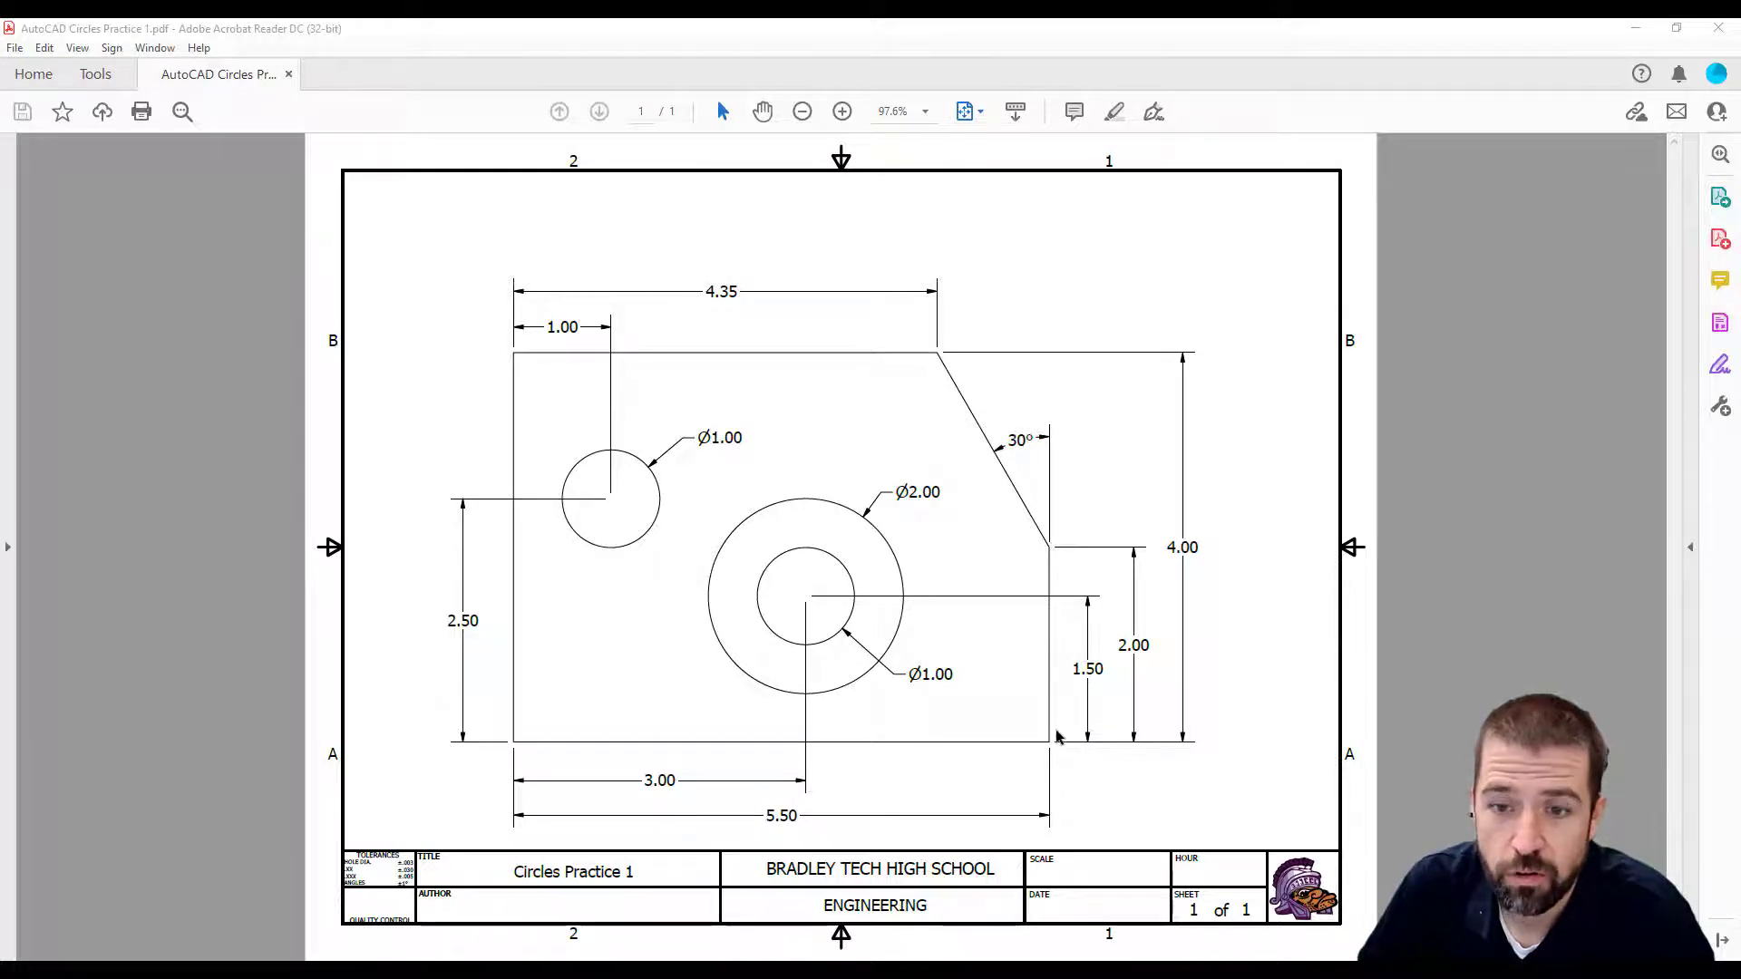
{"action": "key", "text": "alt+Tab"}
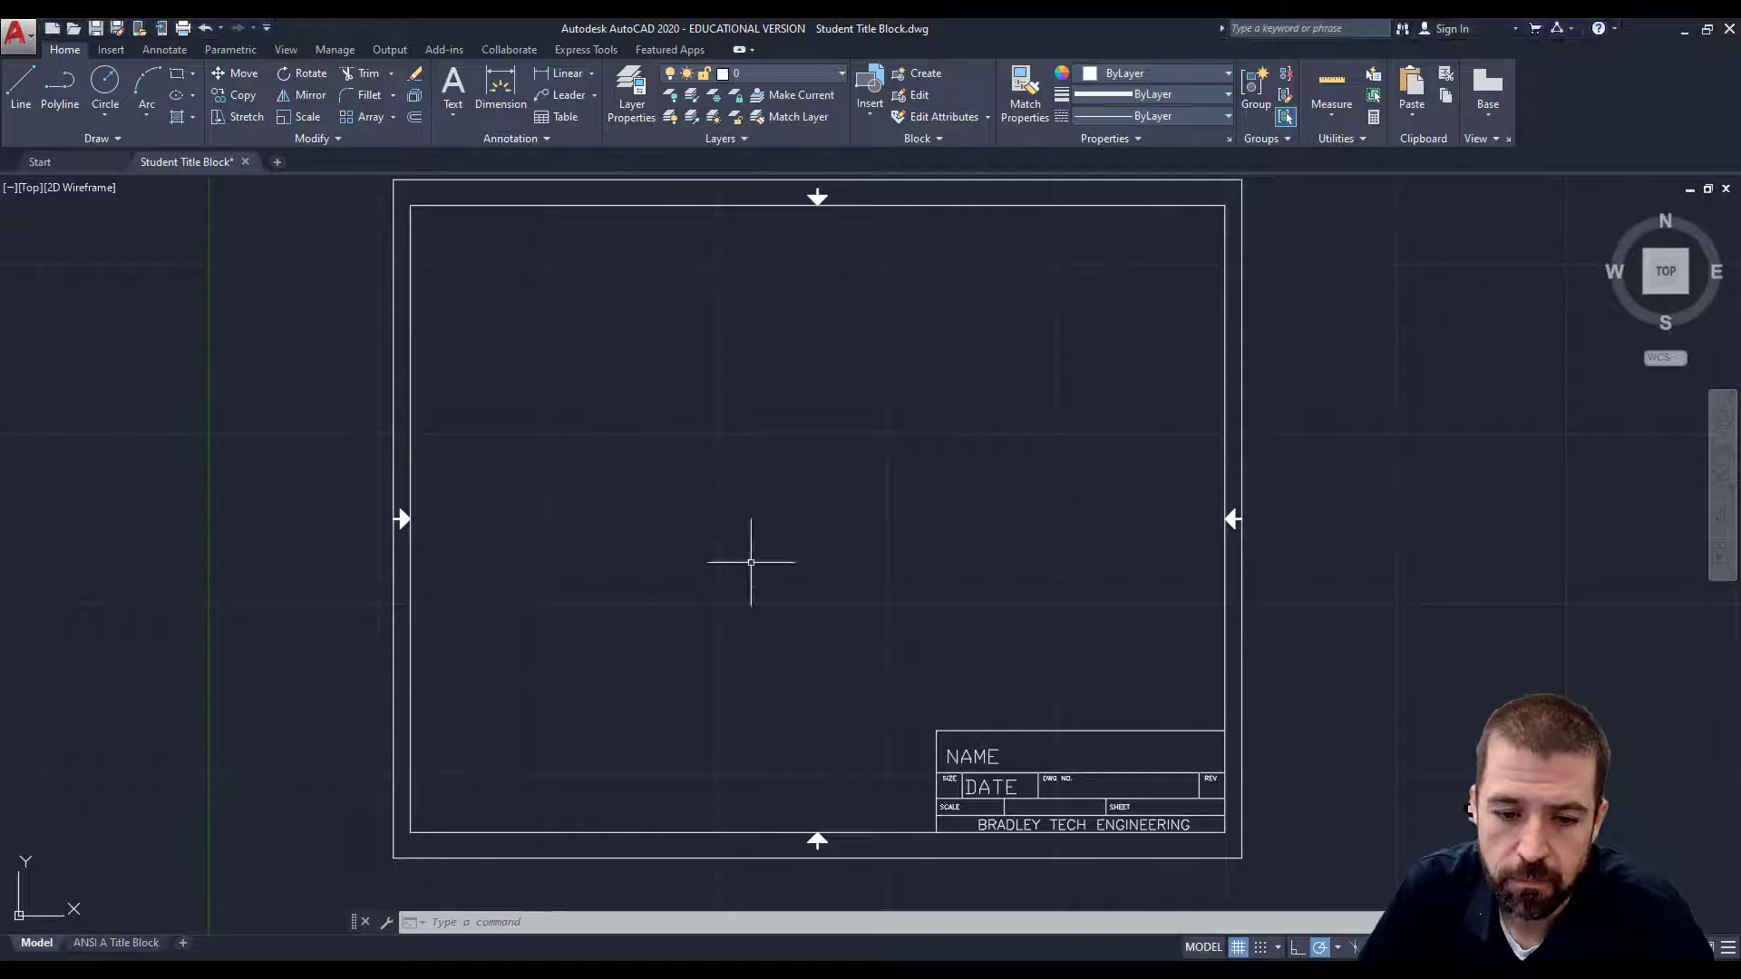
{"action": "left_click", "coordinate": [21, 90]}
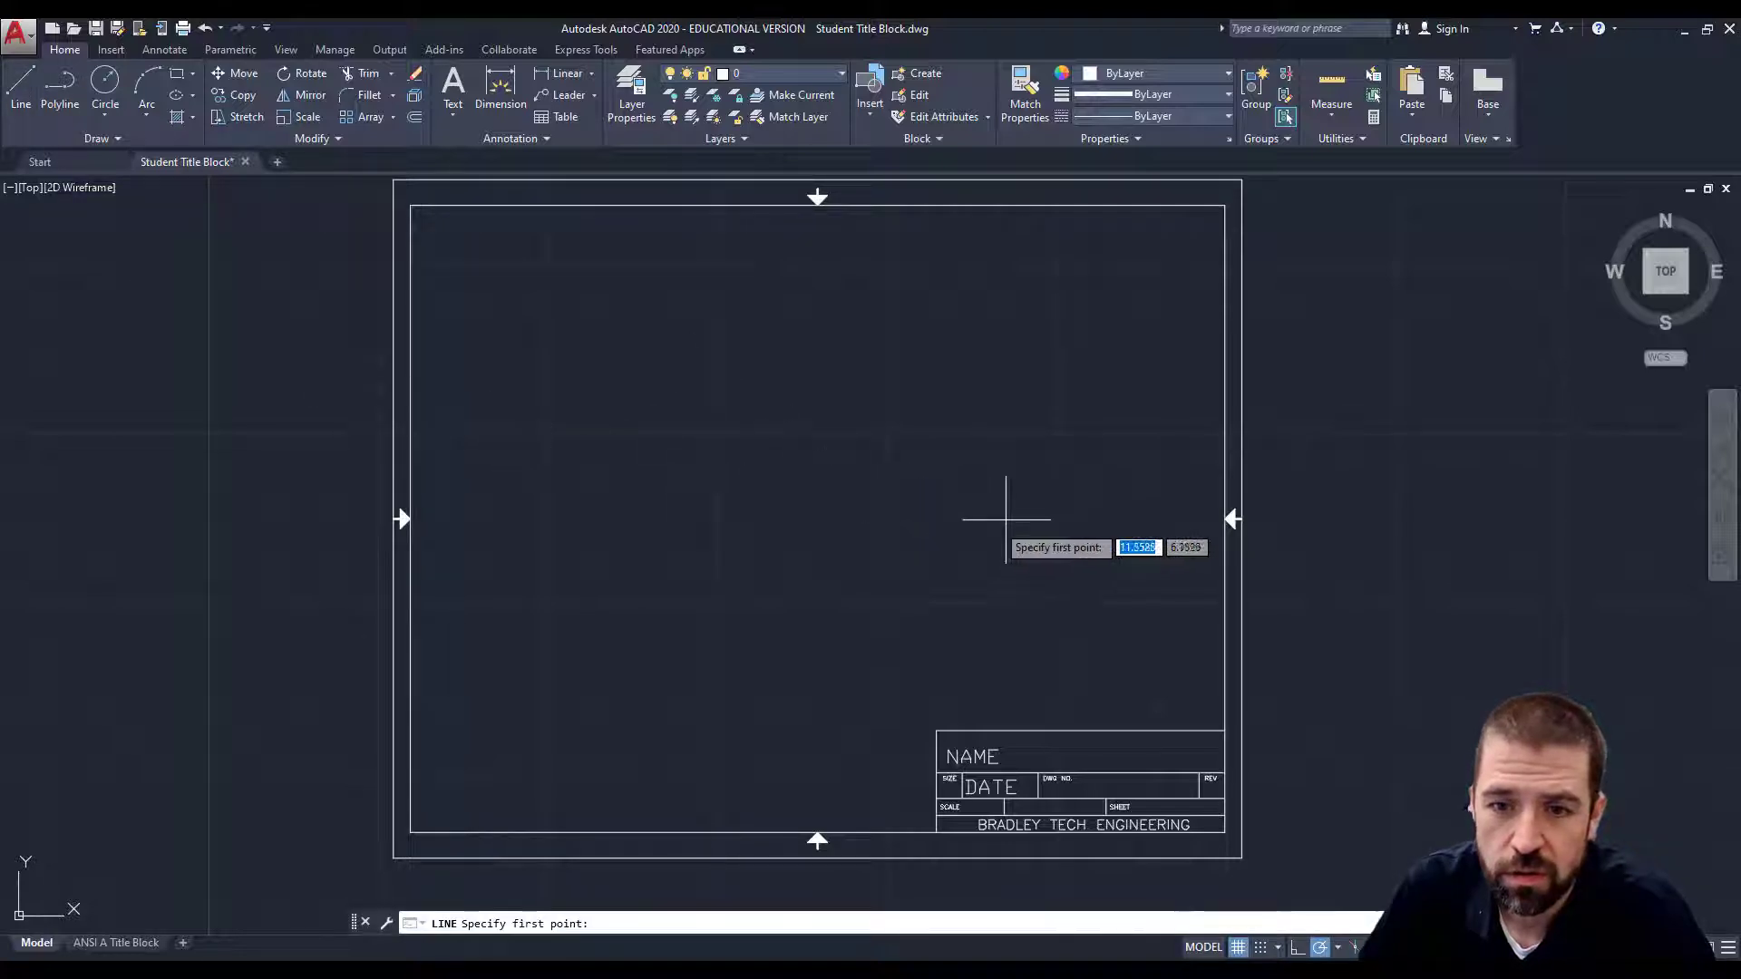
{"action": "left_click", "coordinate": [1054, 504]}
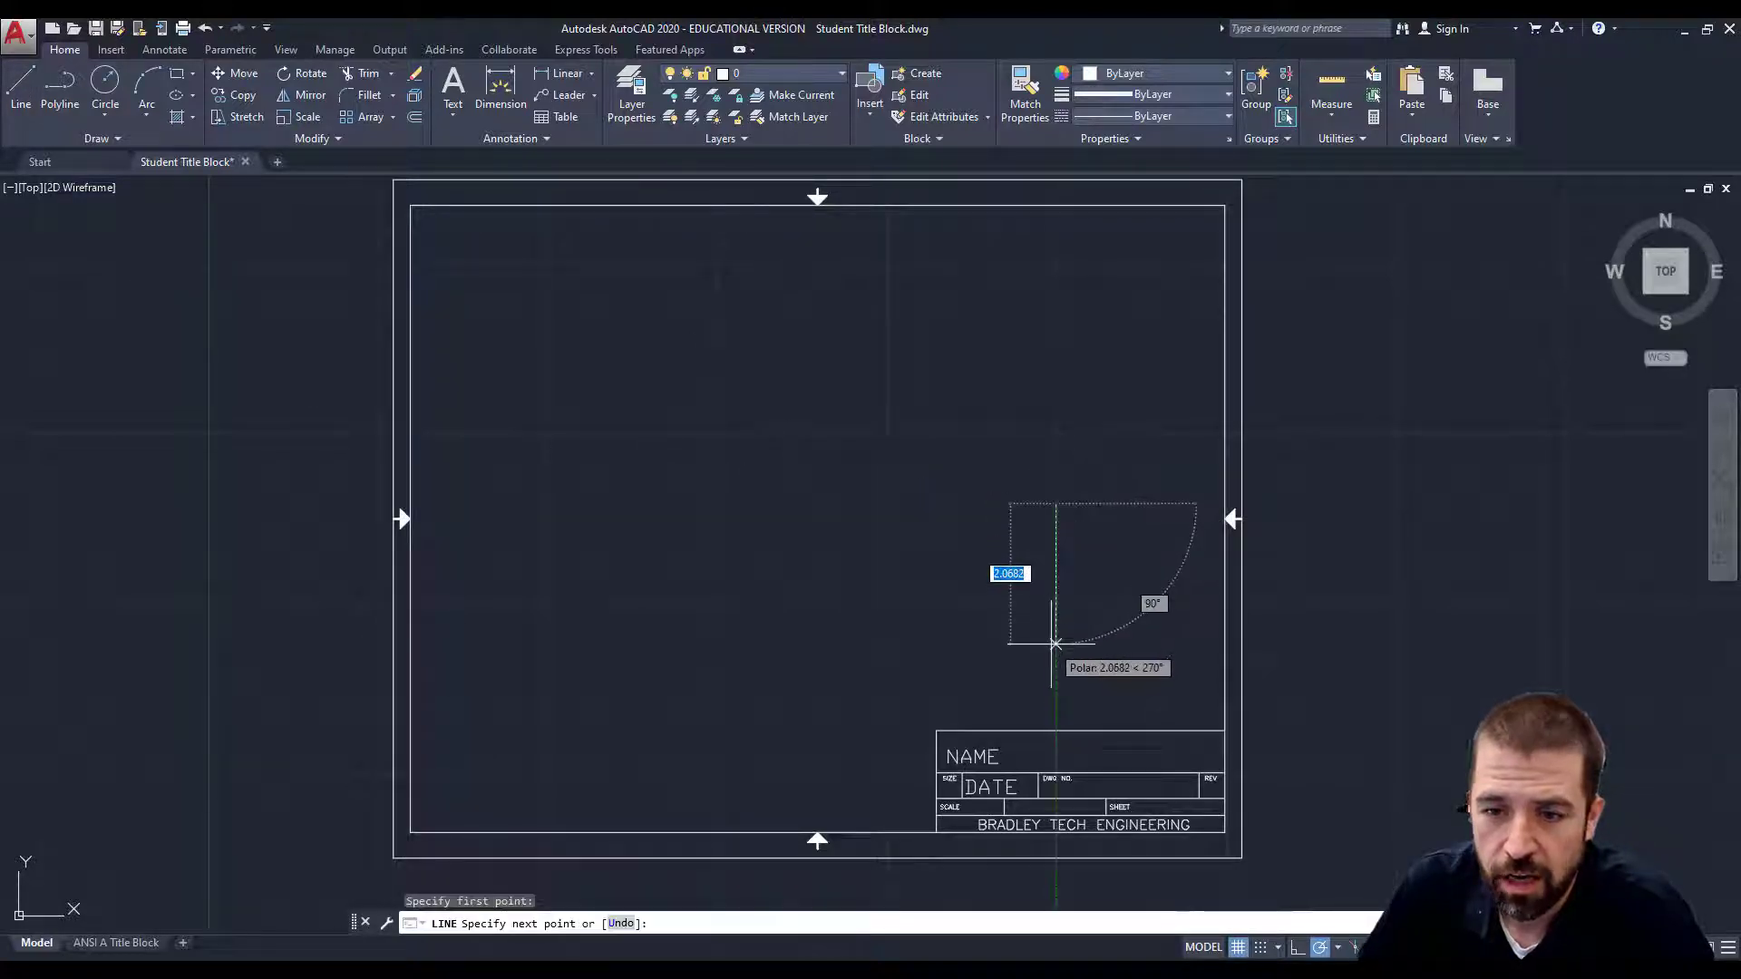
{"action": "type", "text": "2"}
{"action": "key", "text": "Return"}
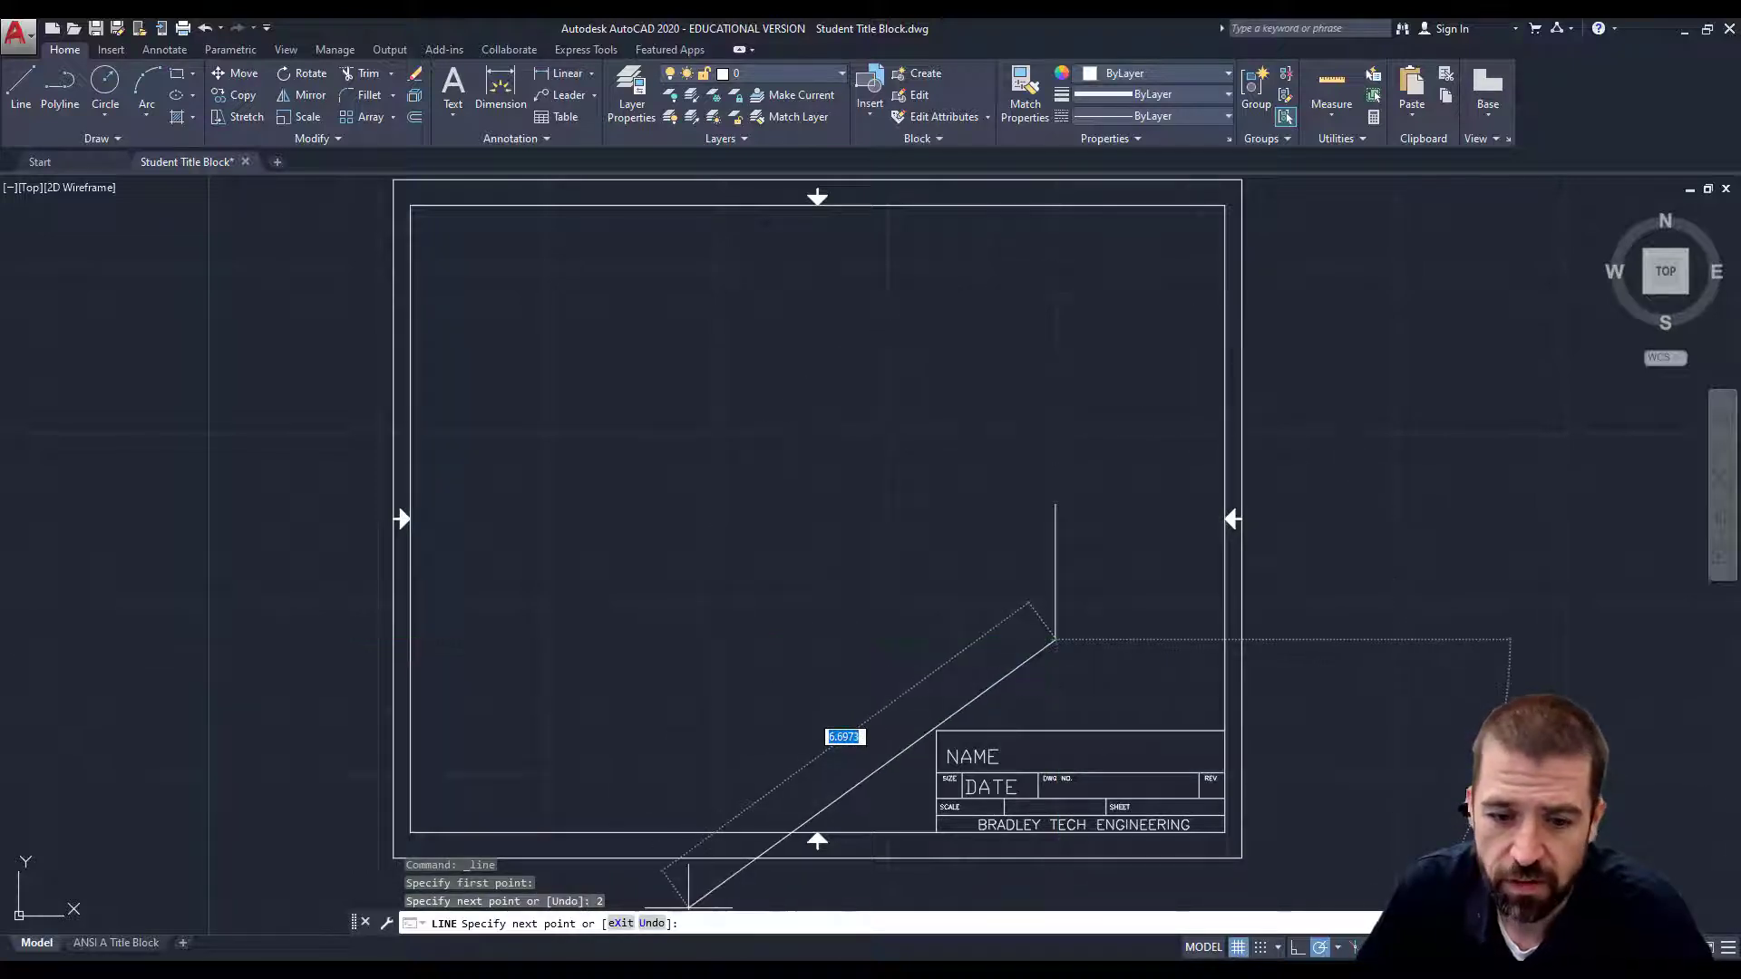
Step: Check the PDF drawing and continue the outline in AutoCAD with a 5.5-unit bottom edge to the left and a 4-unit left edge upward
{"action": "key", "text": "alt+Tab"}
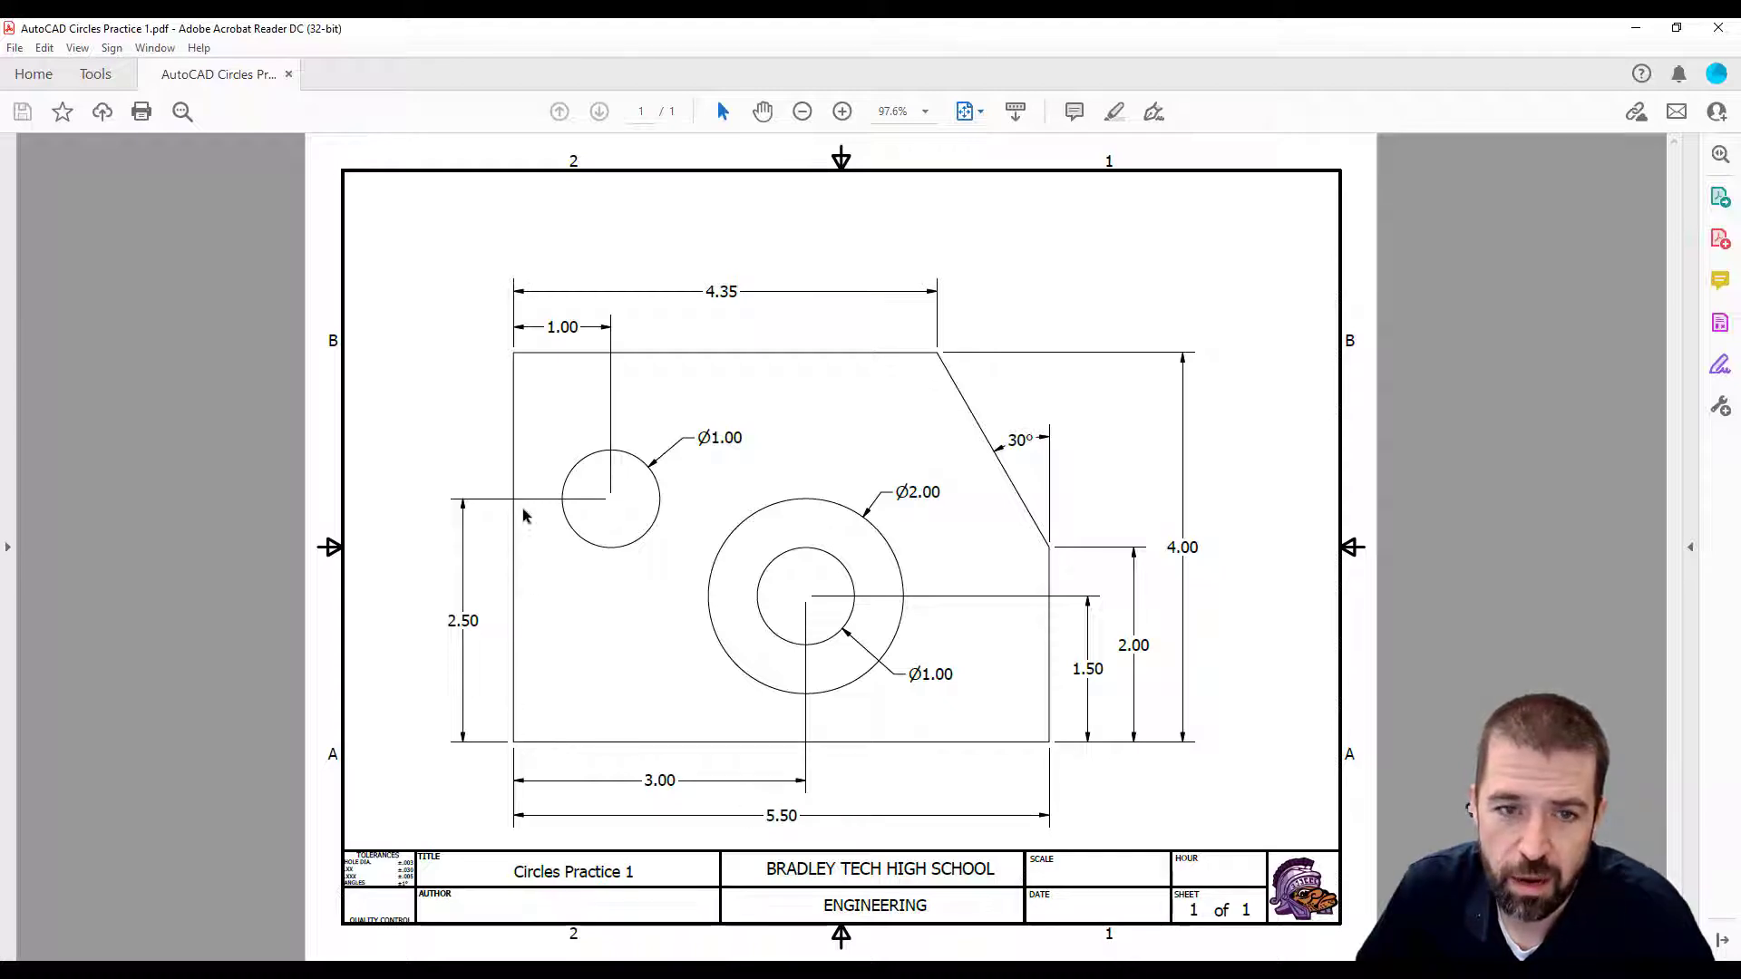
{"action": "key", "text": "alt+Tab"}
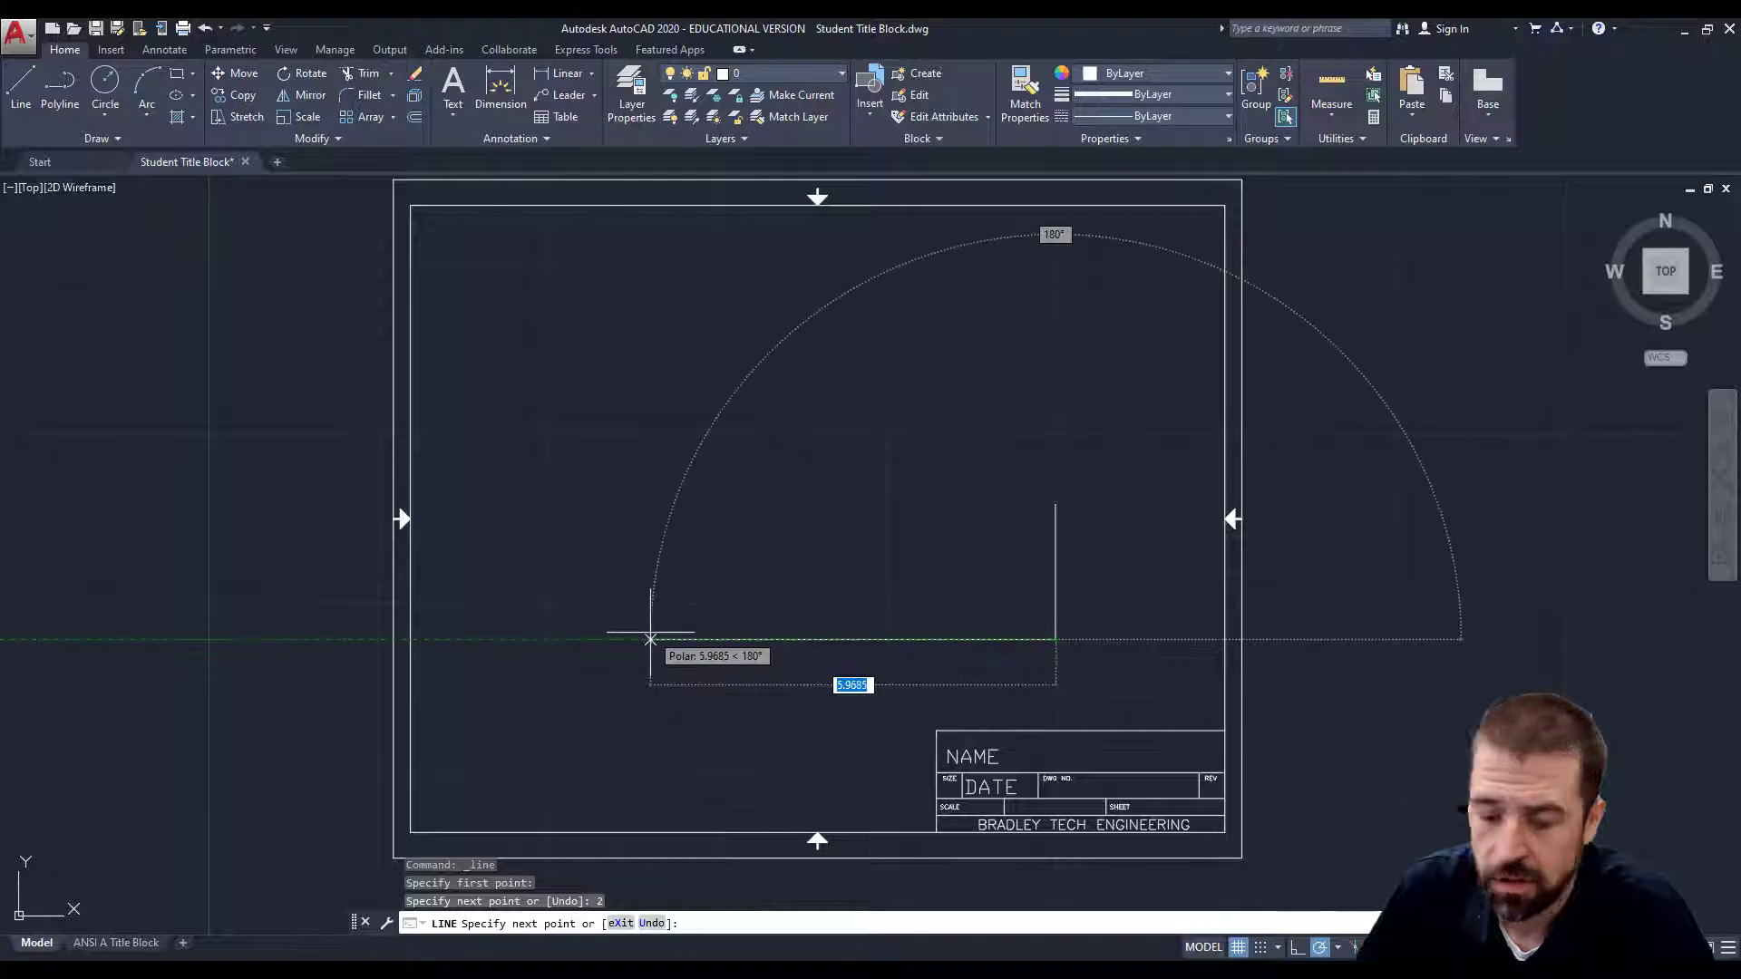
{"action": "type", "text": "5"}
{"action": "key", "text": "Return"}
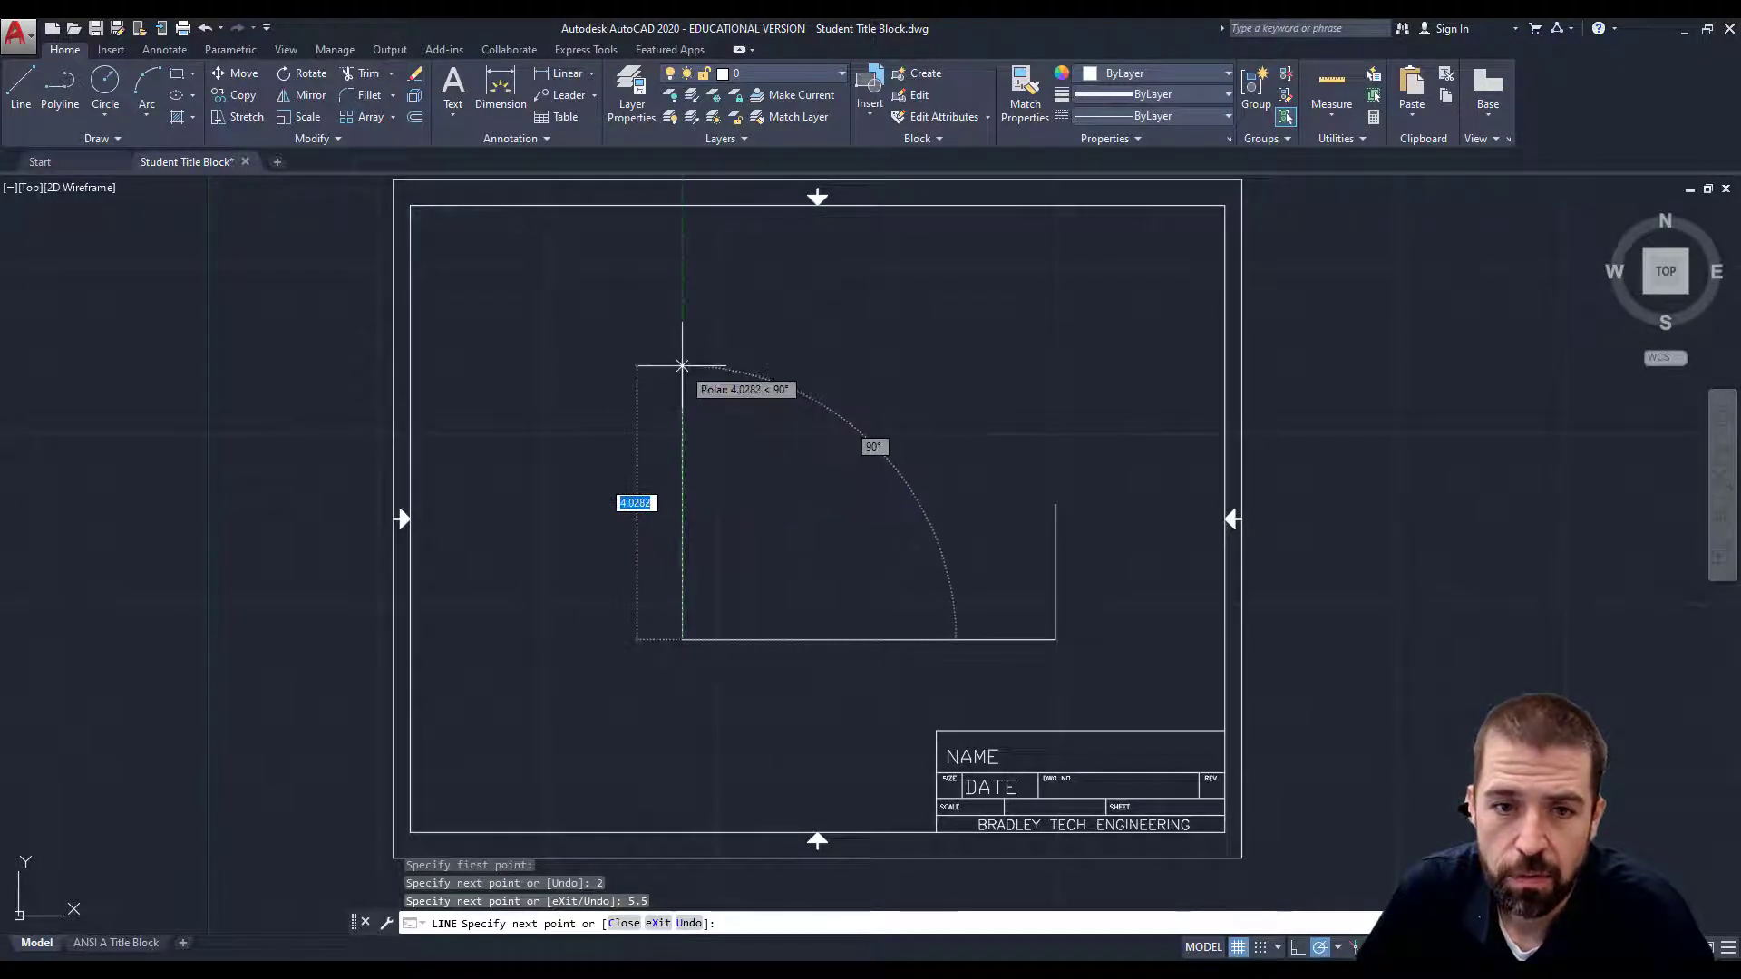
{"action": "type", "text": "4"}
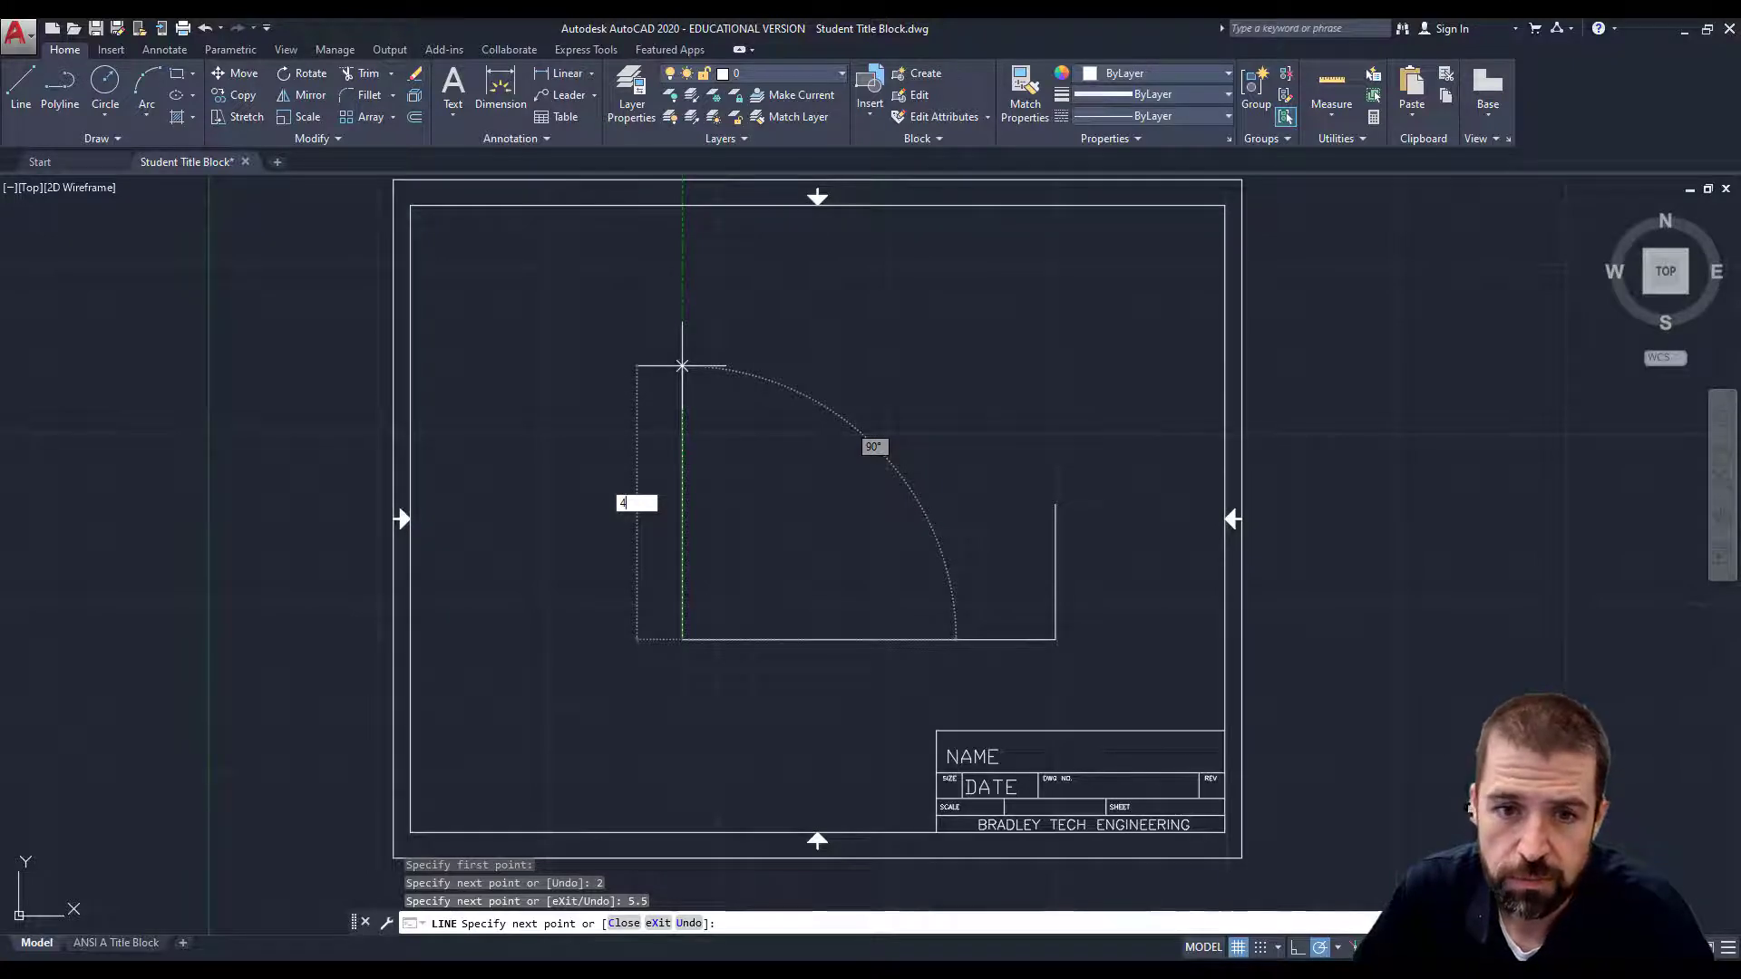
{"action": "key", "text": "Return"}
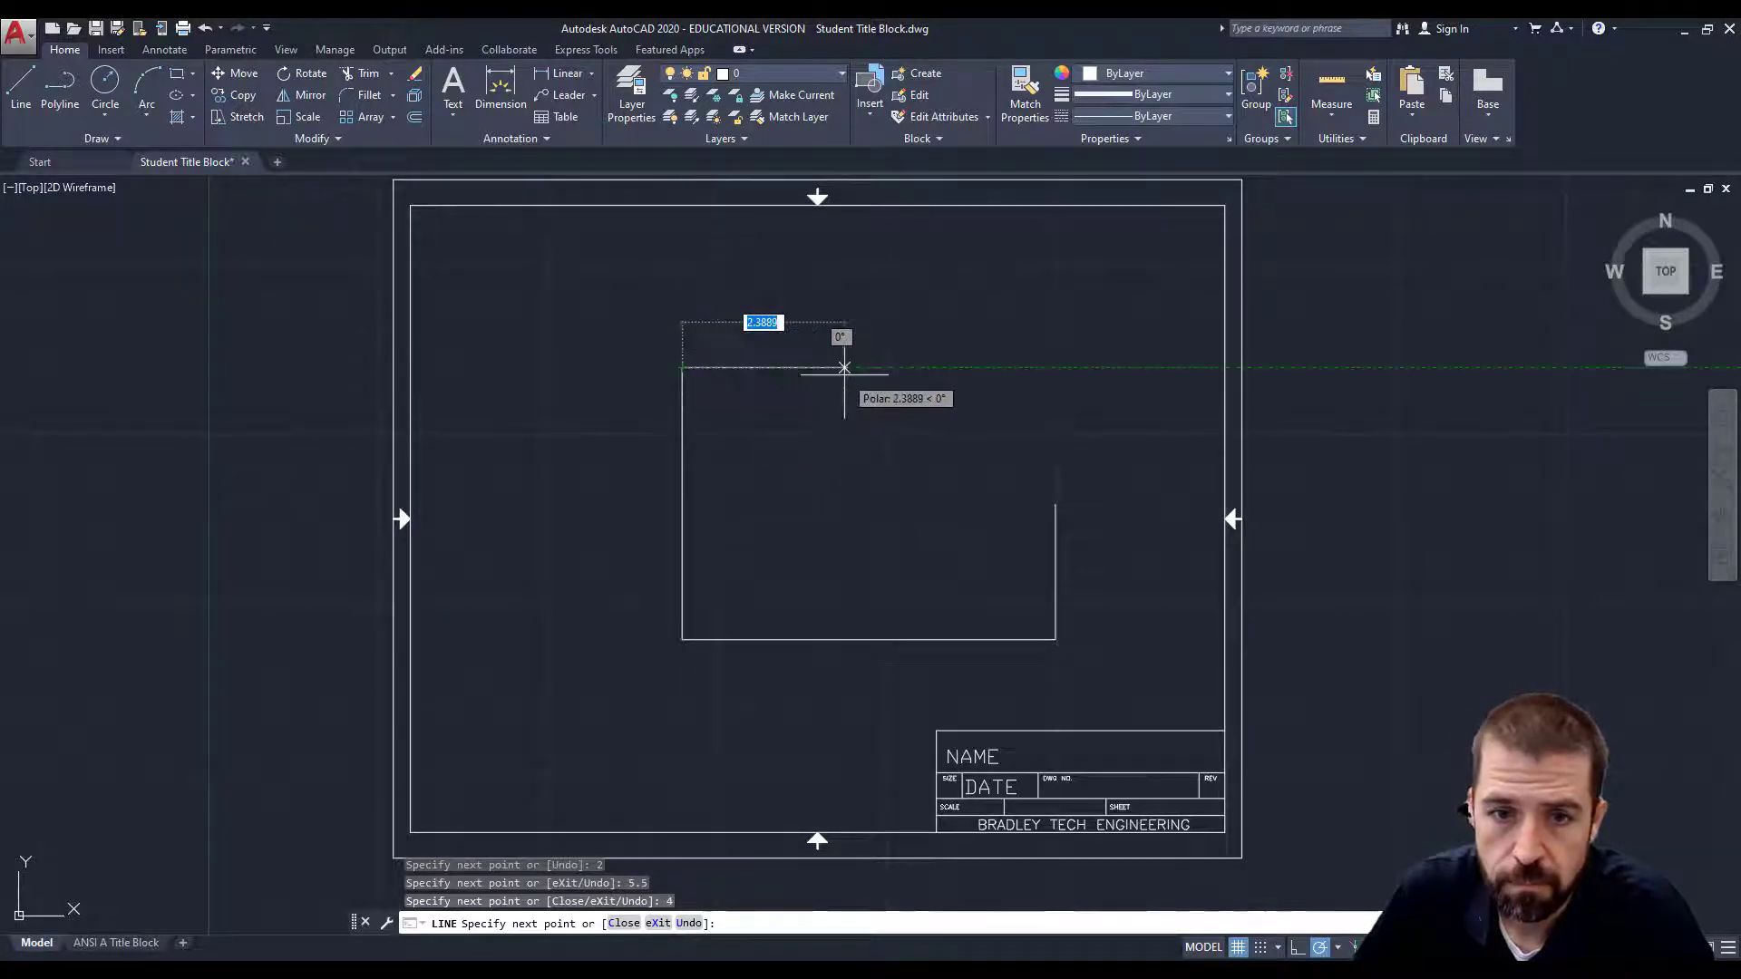
Step: After checking the PDF, draw the 4.35-unit top edge in AutoCAD and close the outline with a slanted line to the right edge's upper end
{"action": "key", "text": "alt+Tab"}
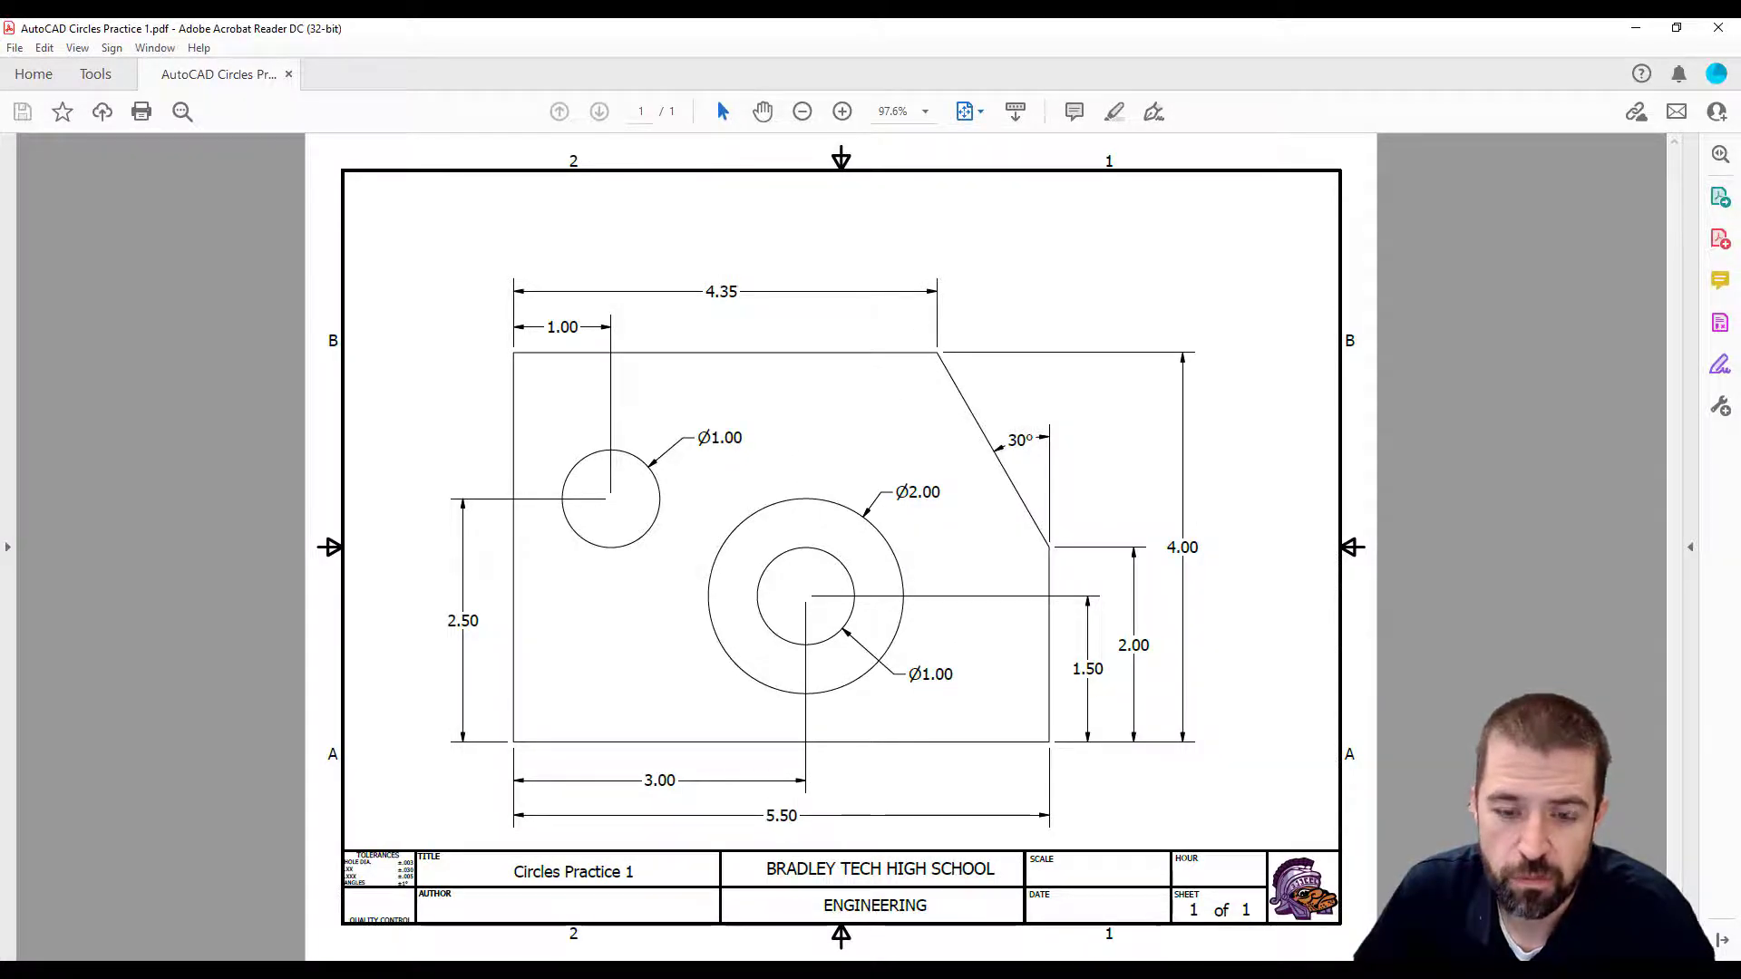
{"action": "key", "text": "alt+Tab"}
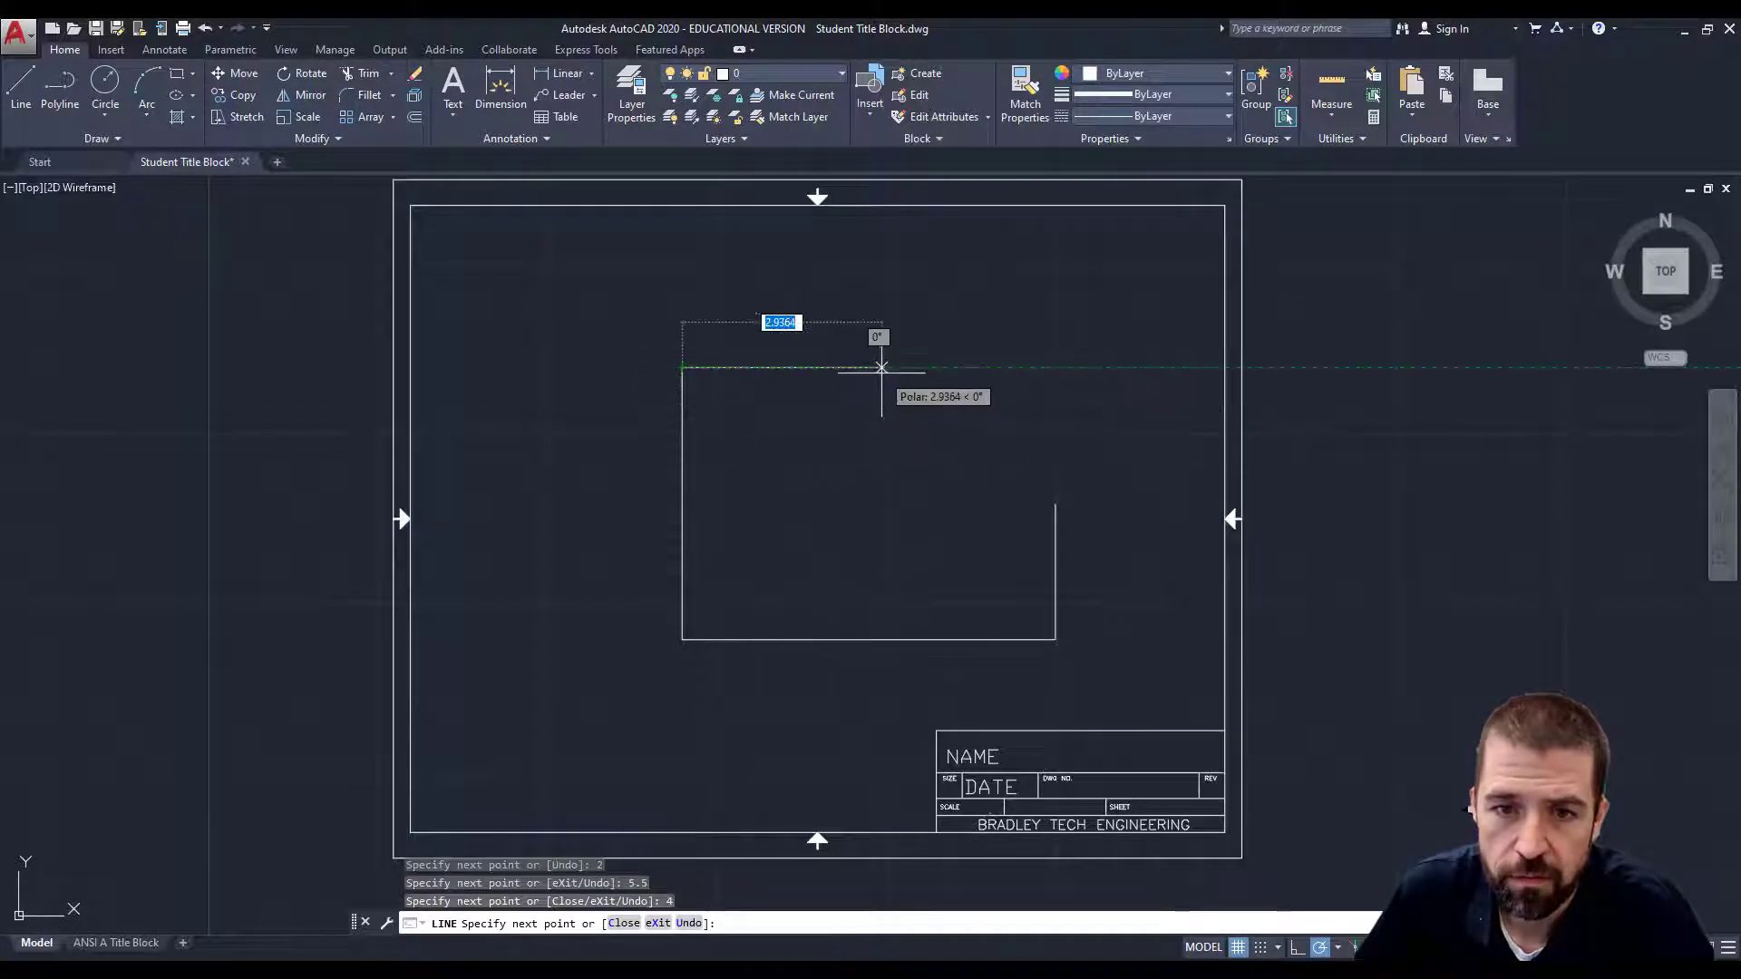
{"action": "type", "text": "4.35"}
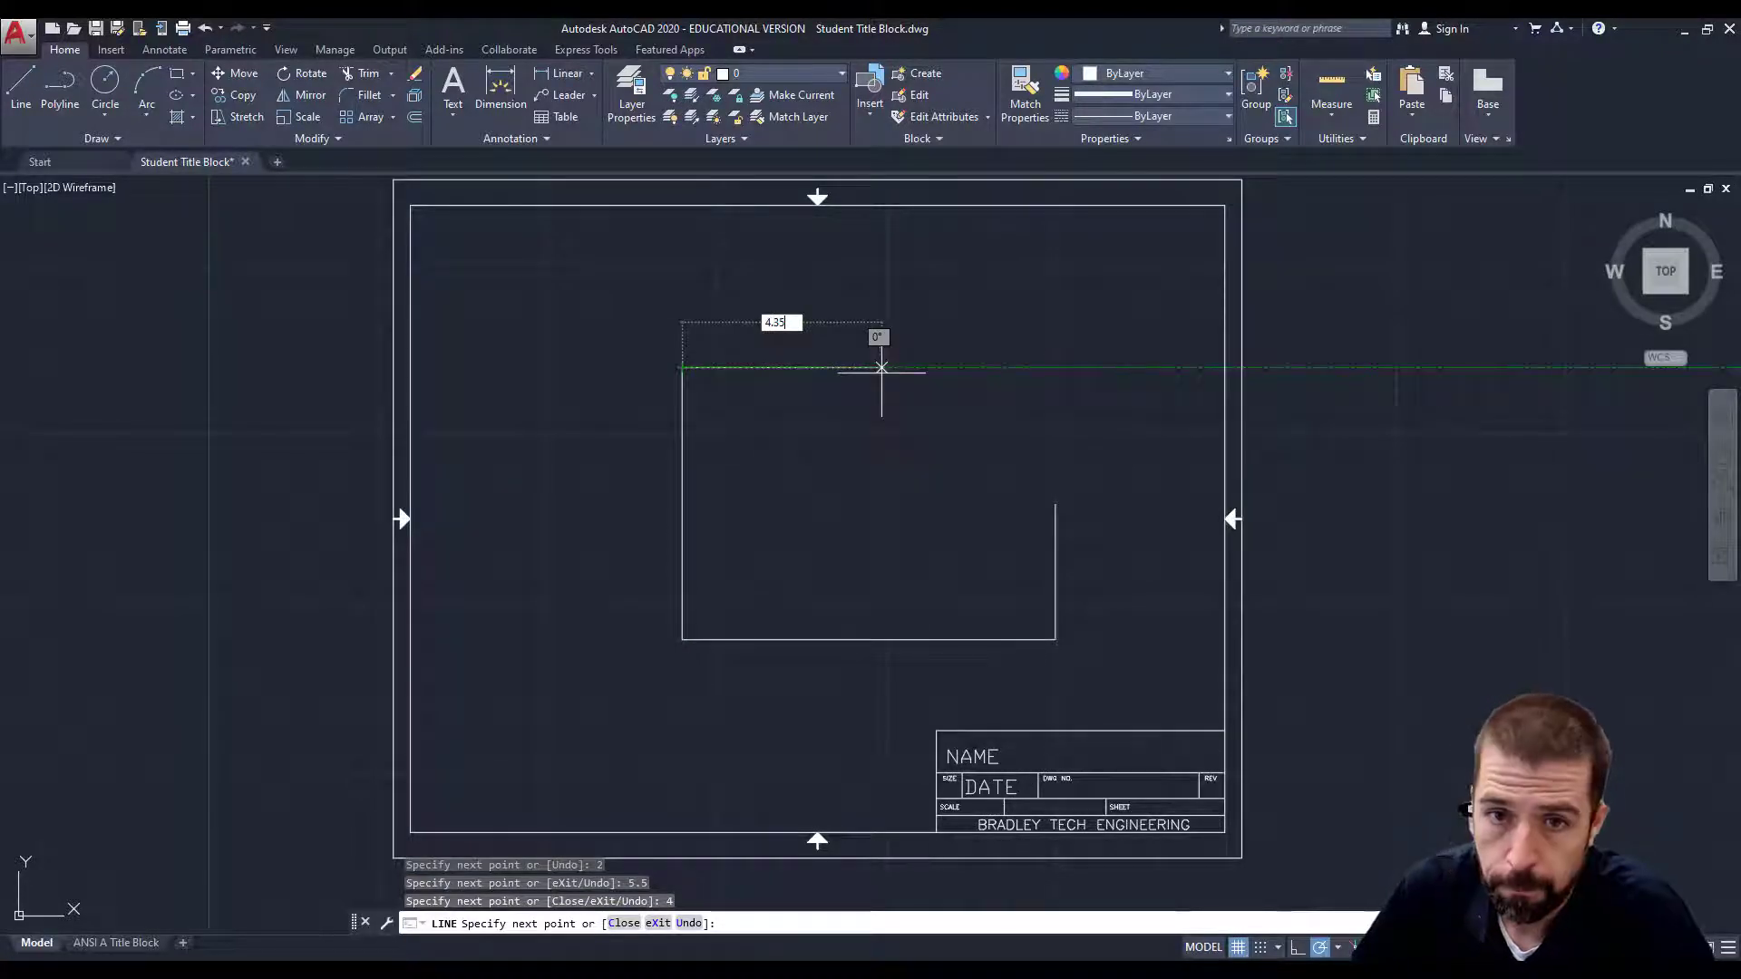
{"action": "key", "text": "Return"}
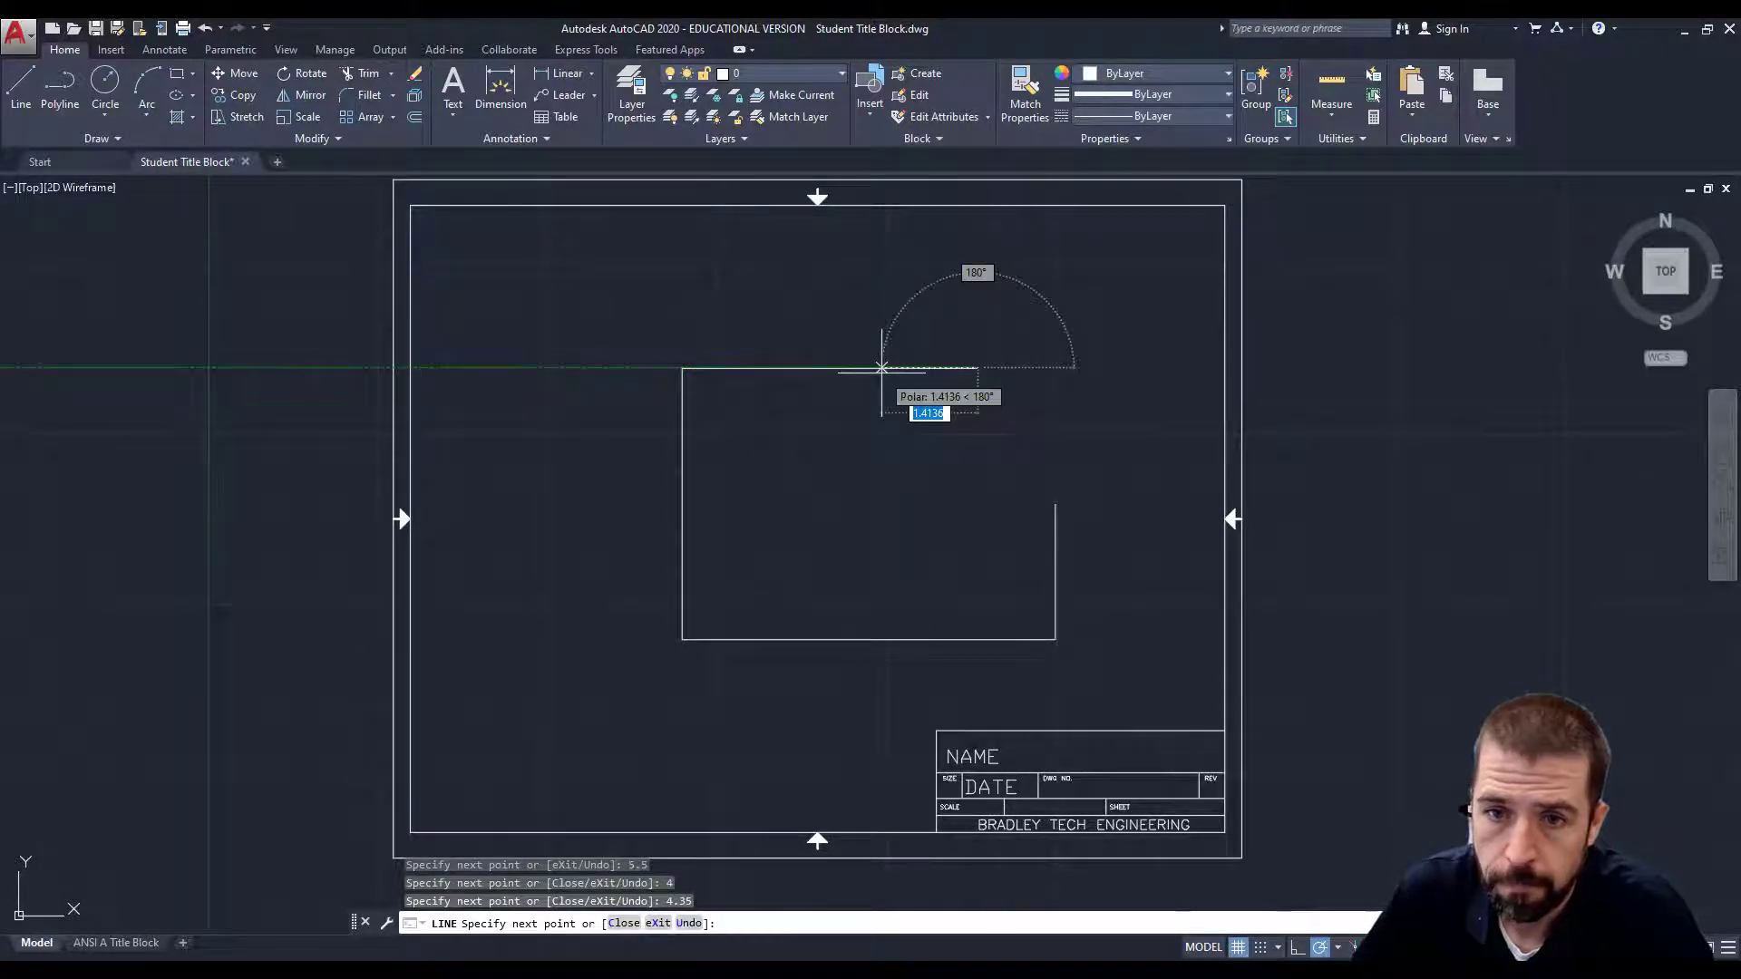
{"action": "left_click", "coordinate": [1055, 502]}
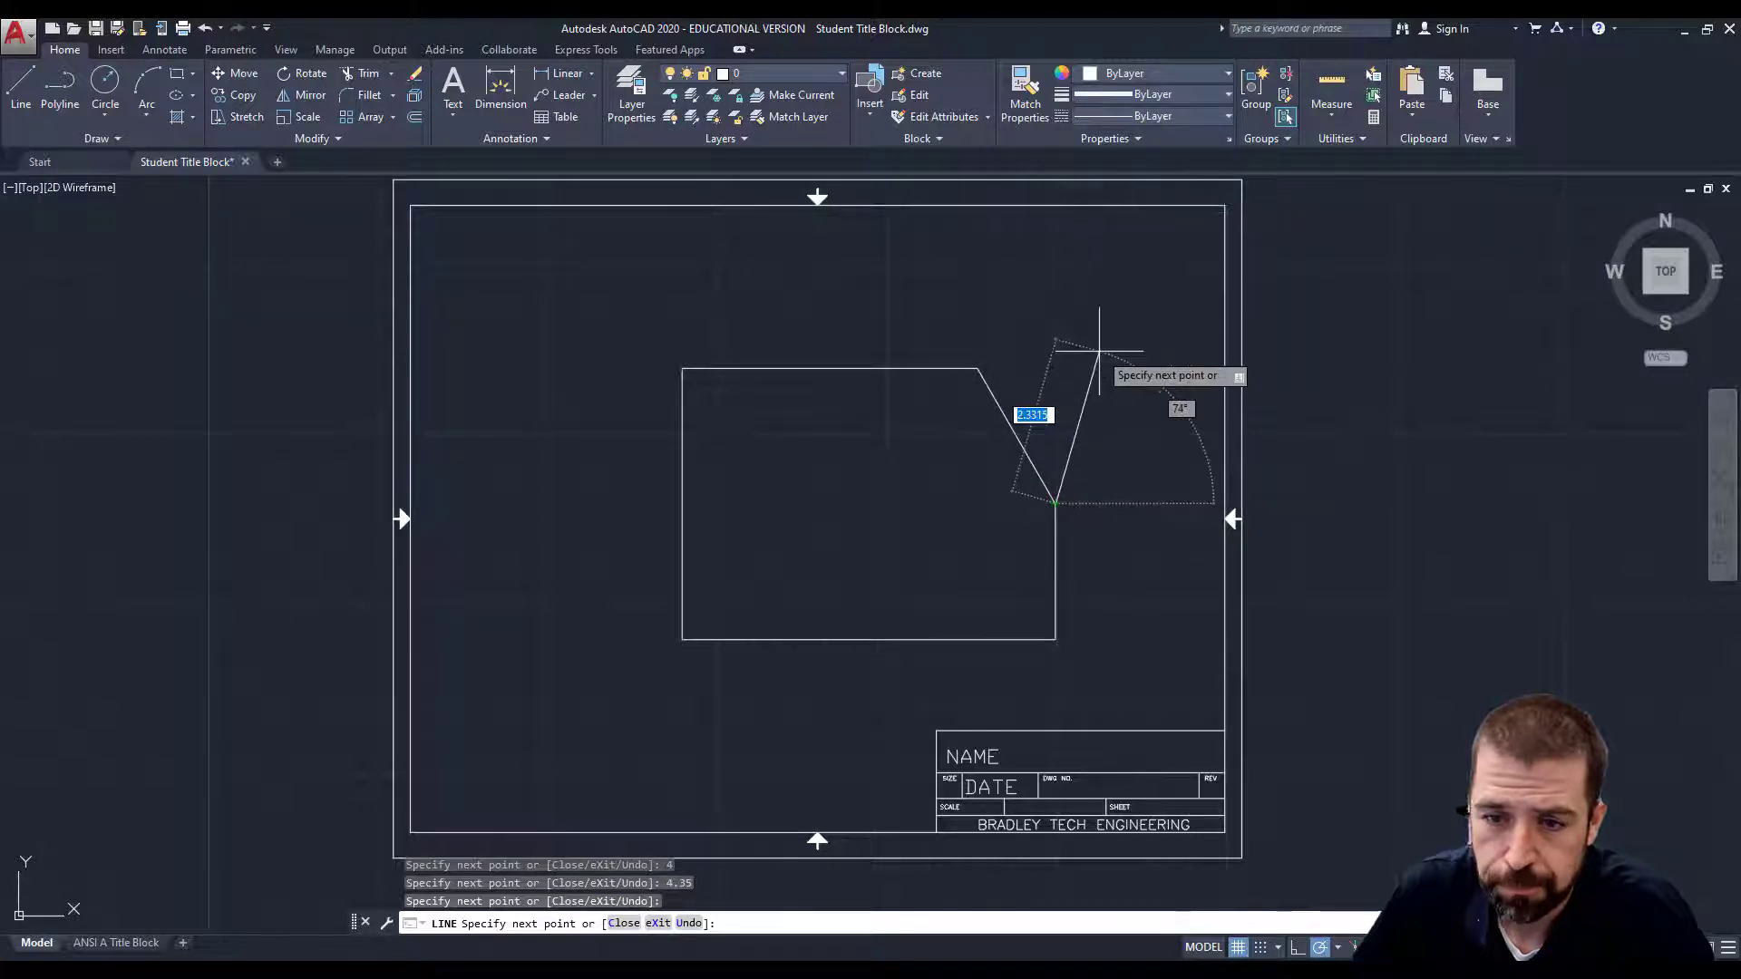
{"action": "key", "text": "Escape"}
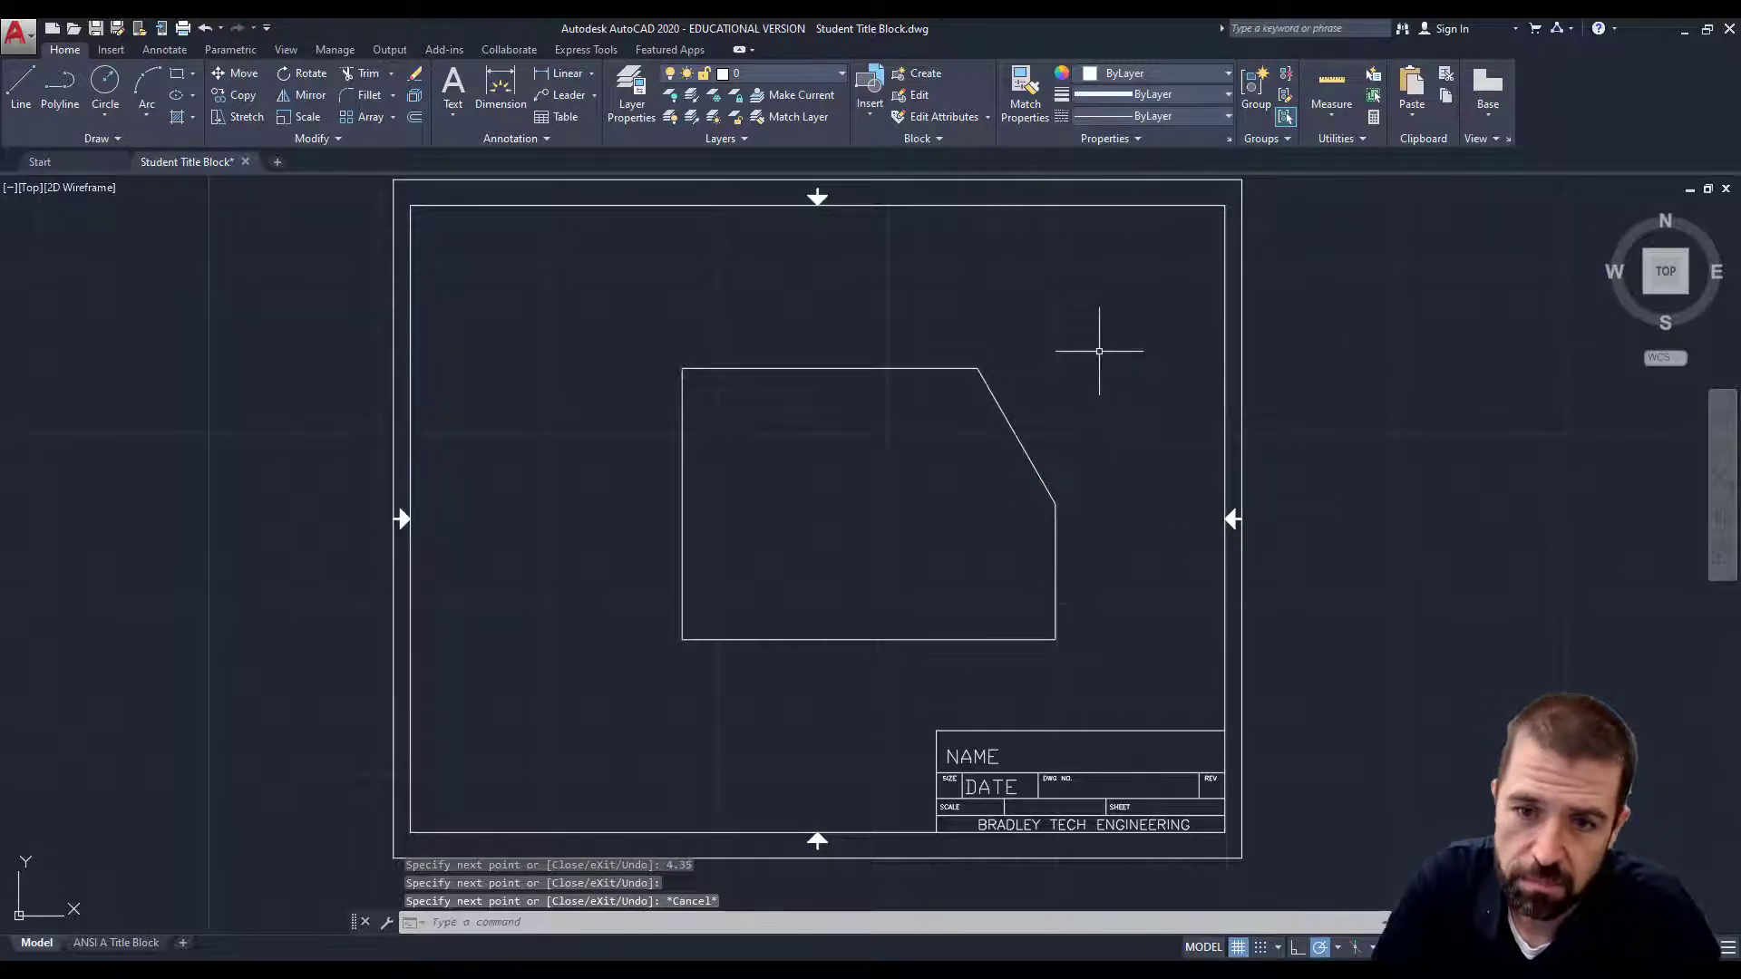
Step: Check the circle's horizontal location in the PDF and offset the outline's left edge 3 units to the right in AutoCAD
{"action": "left_click", "coordinate": [843, 970]}
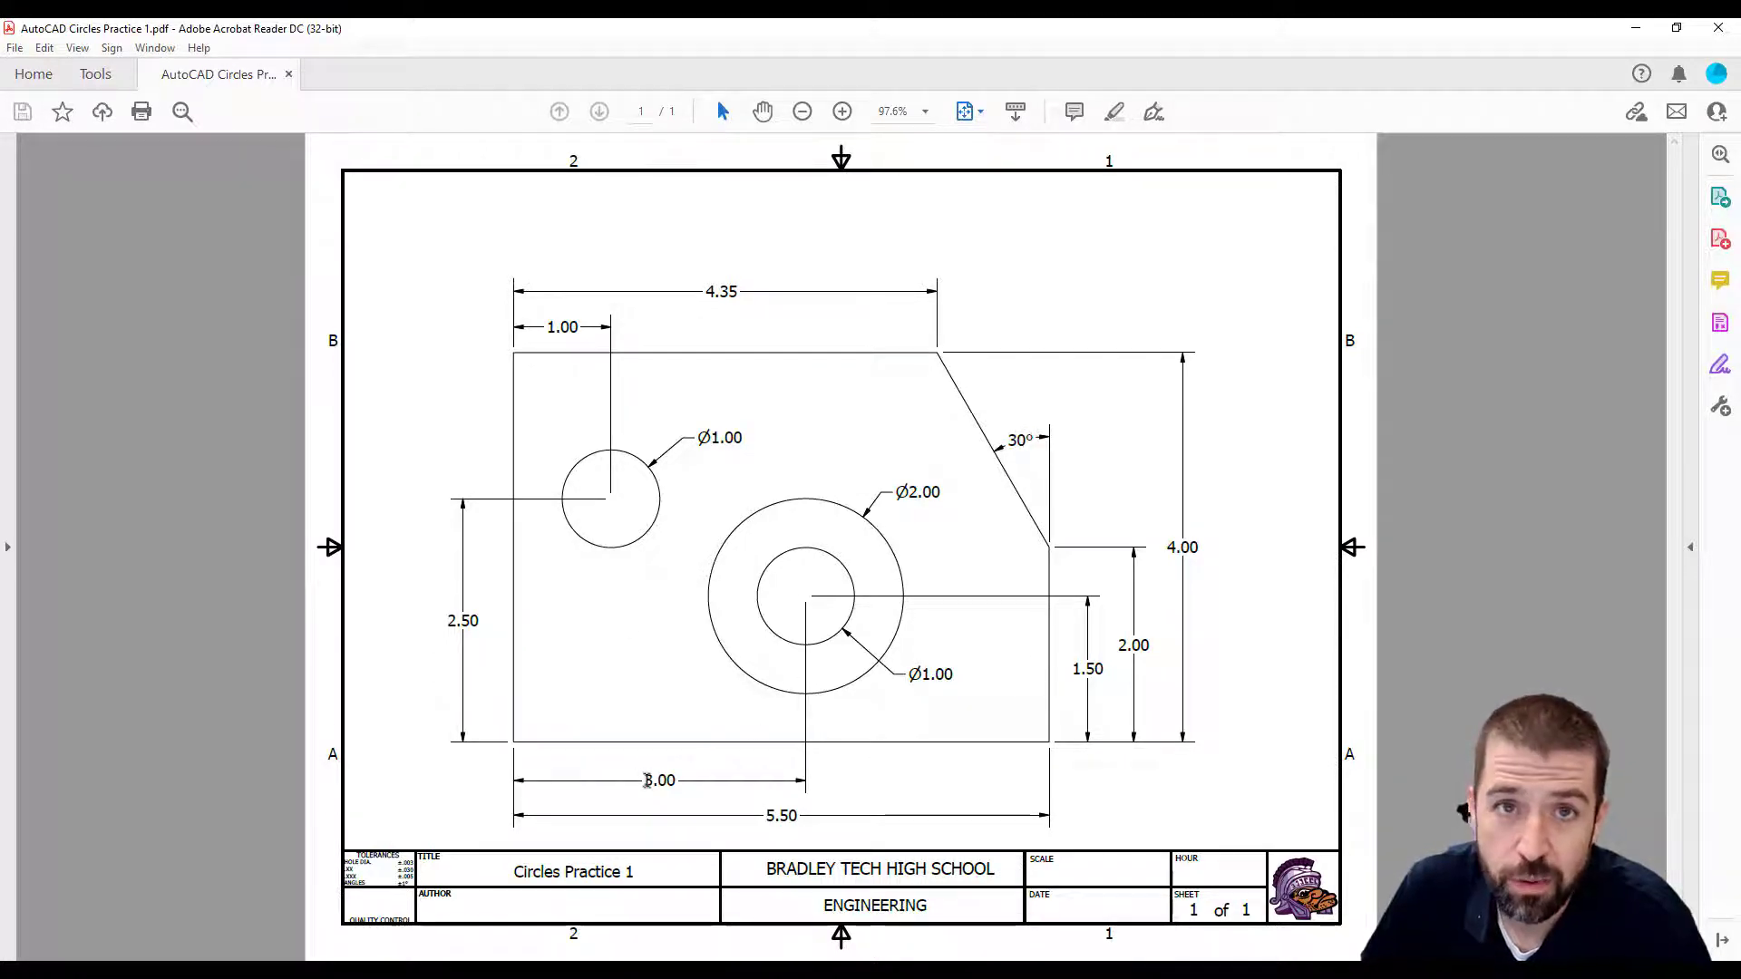
{"action": "key", "text": "alt+Tab"}
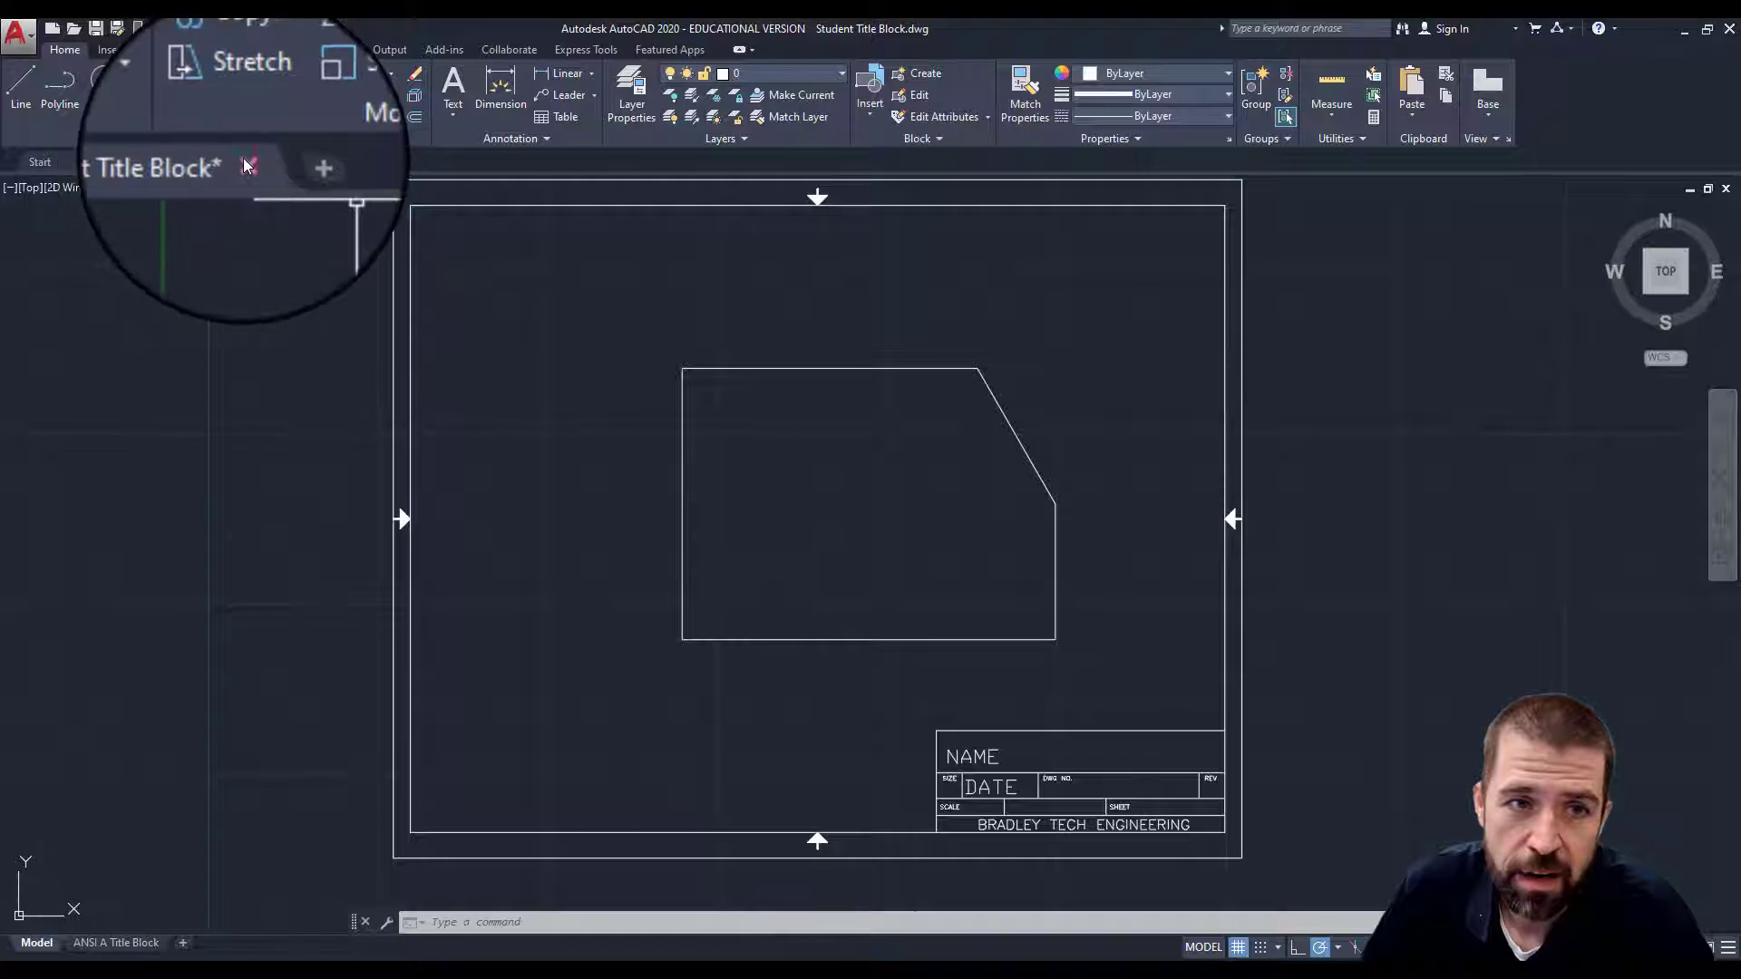
{"action": "left_click", "coordinate": [410, 118]}
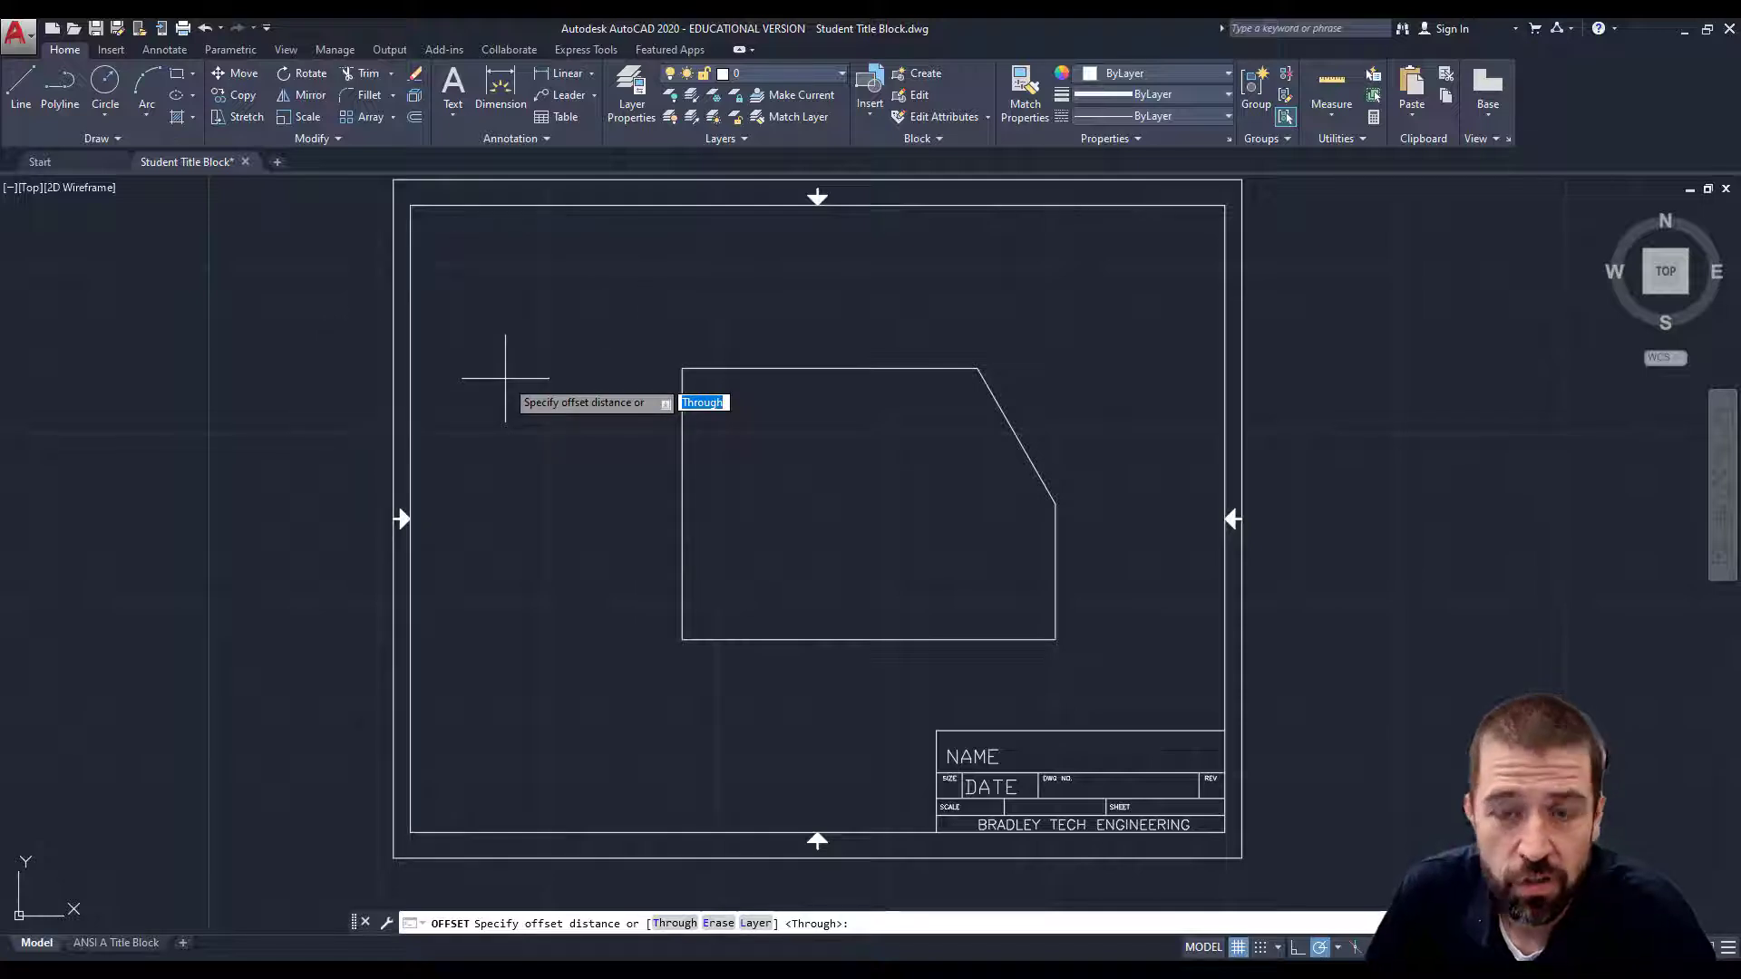
{"action": "type", "text": "3"}
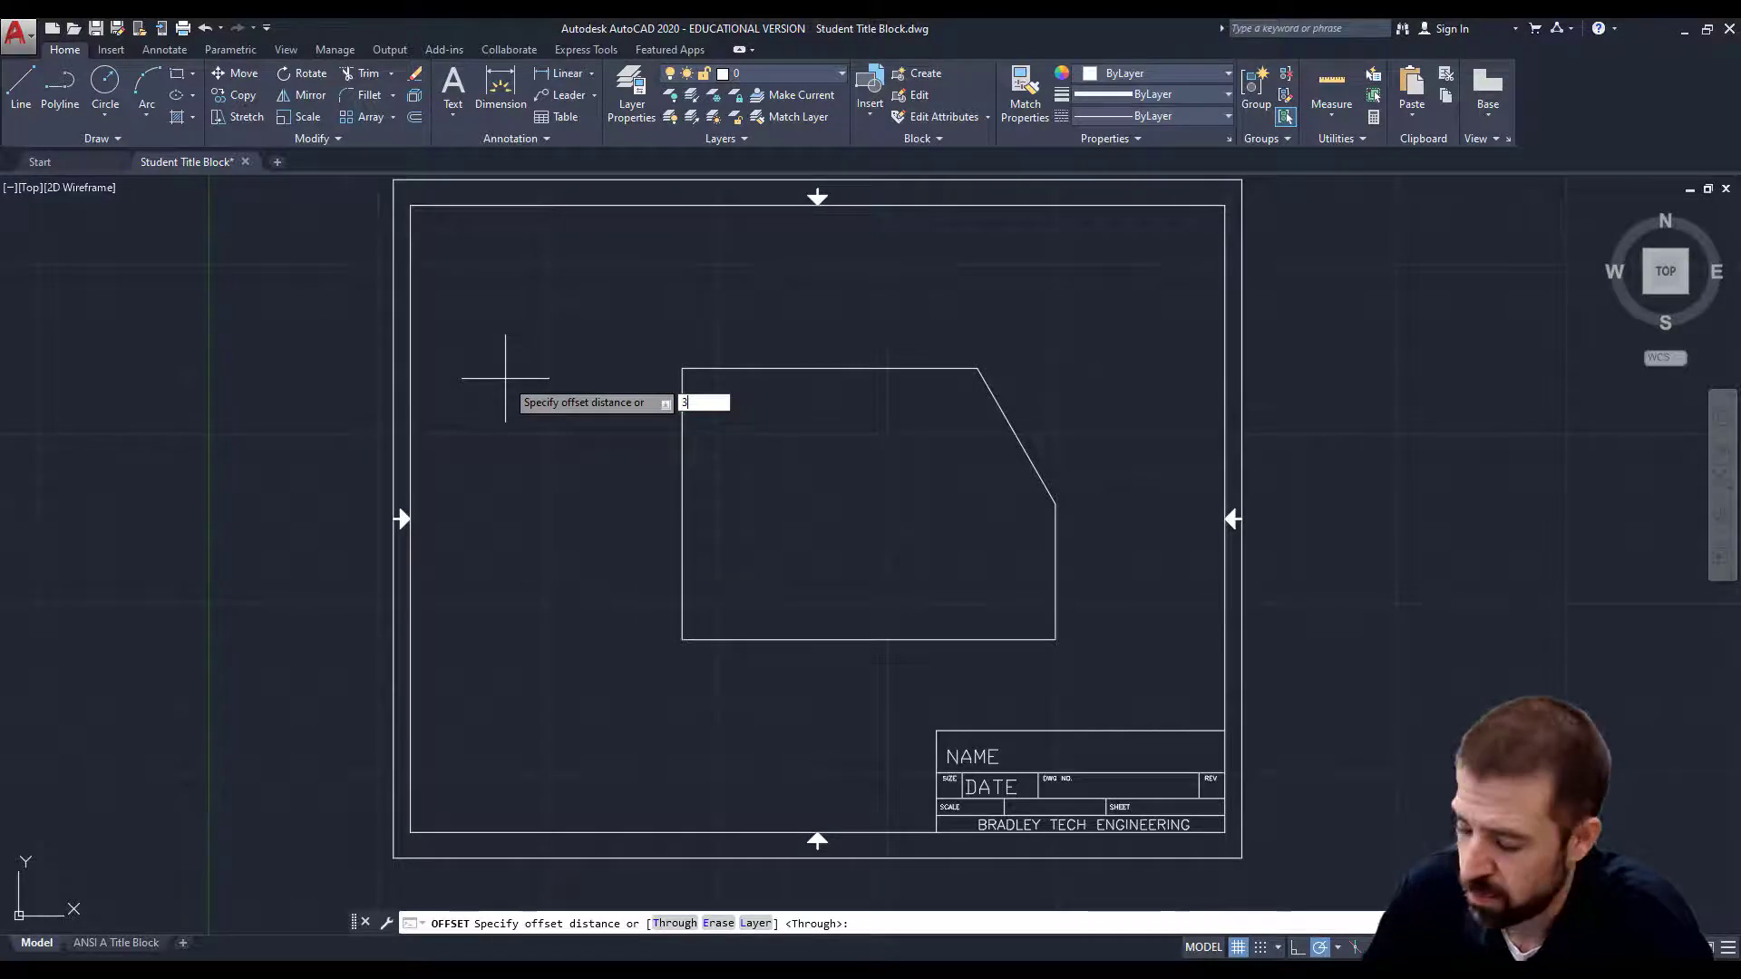
{"action": "key", "text": "Return"}
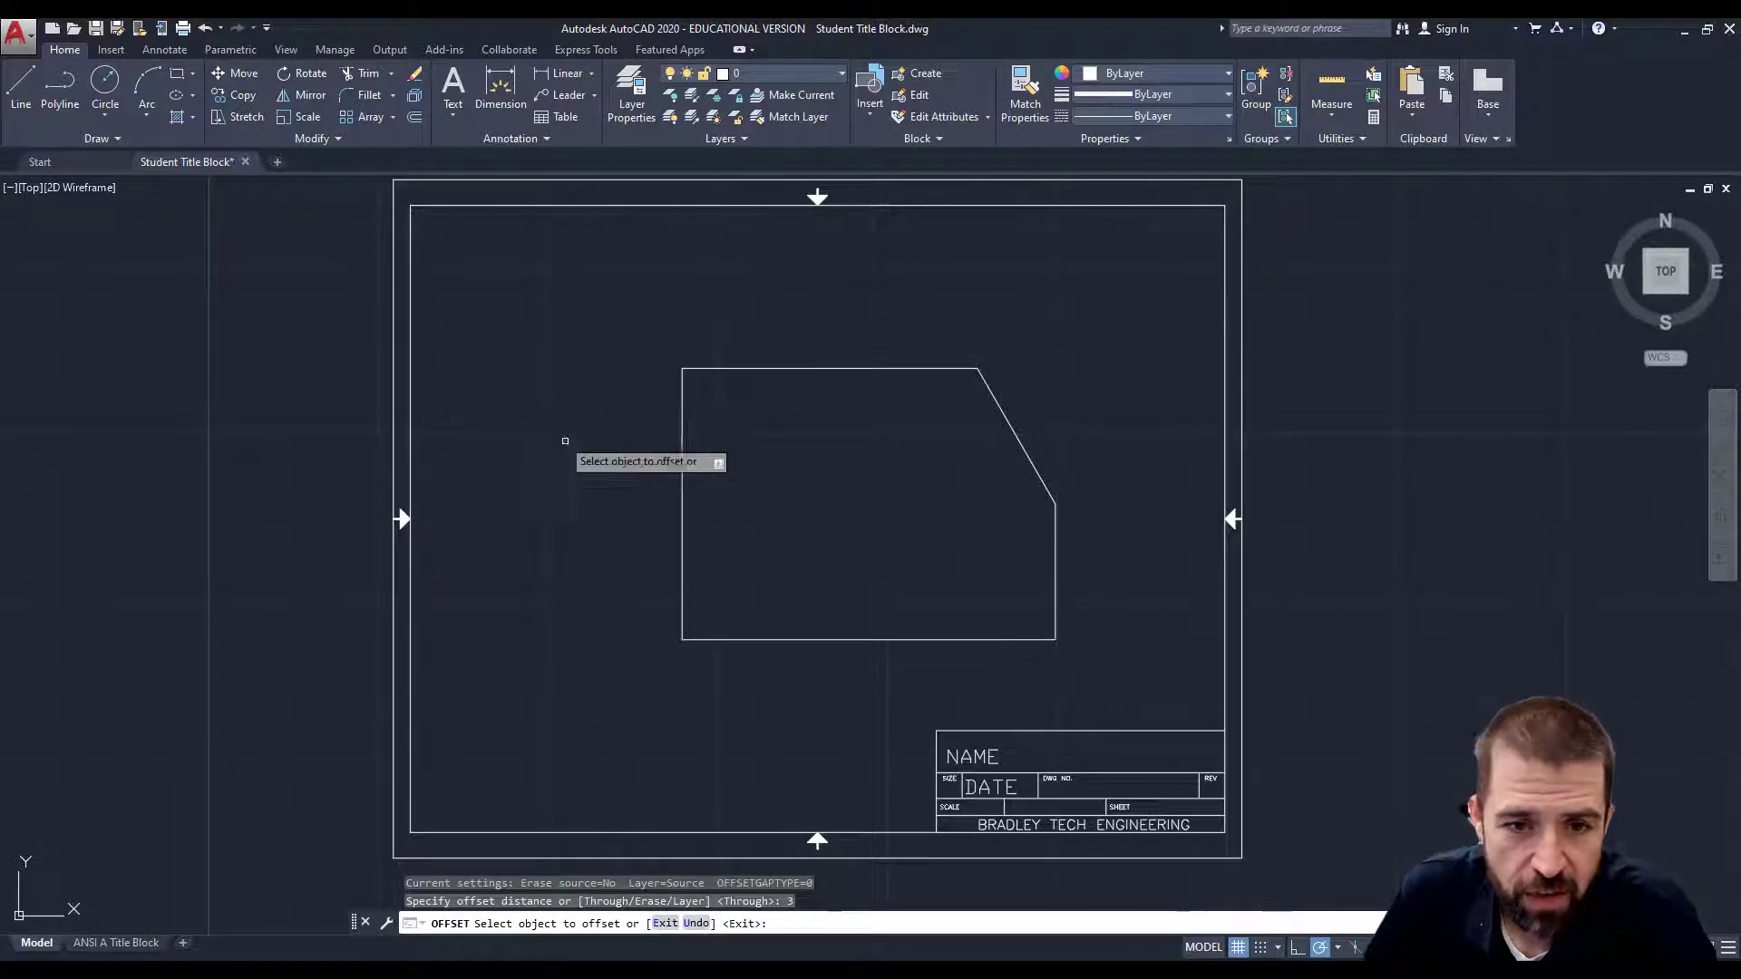
{"action": "left_click", "coordinate": [681, 514]}
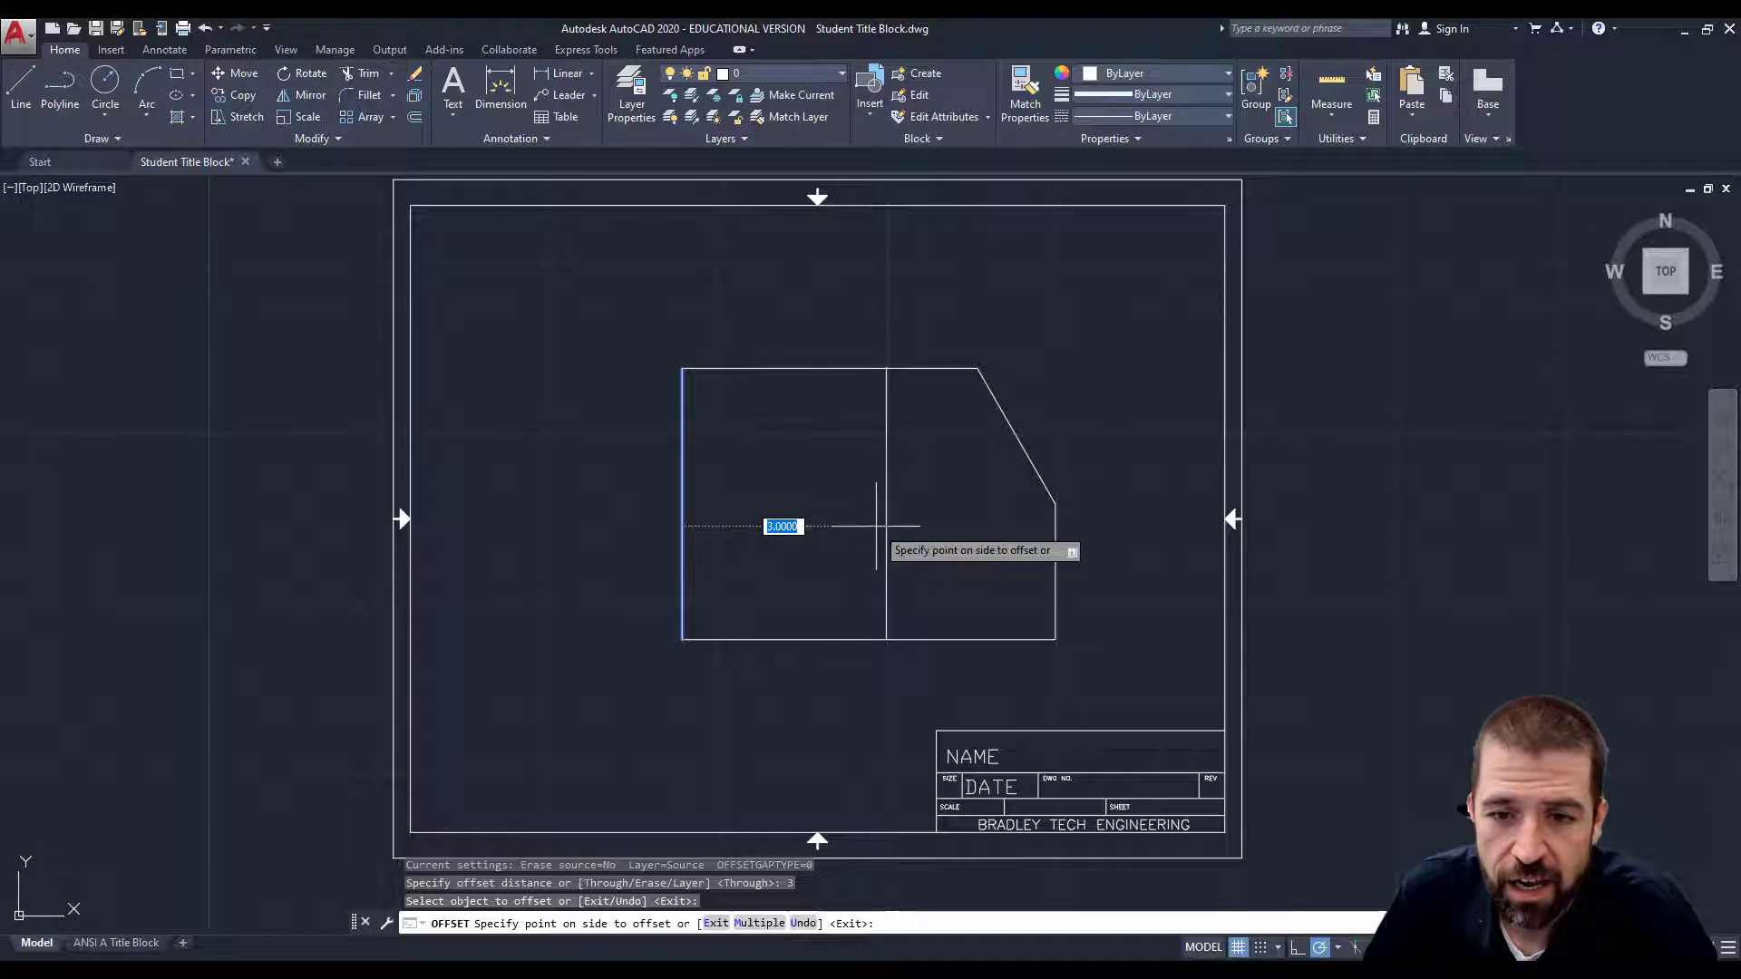
{"action": "left_click", "coordinate": [876, 526]}
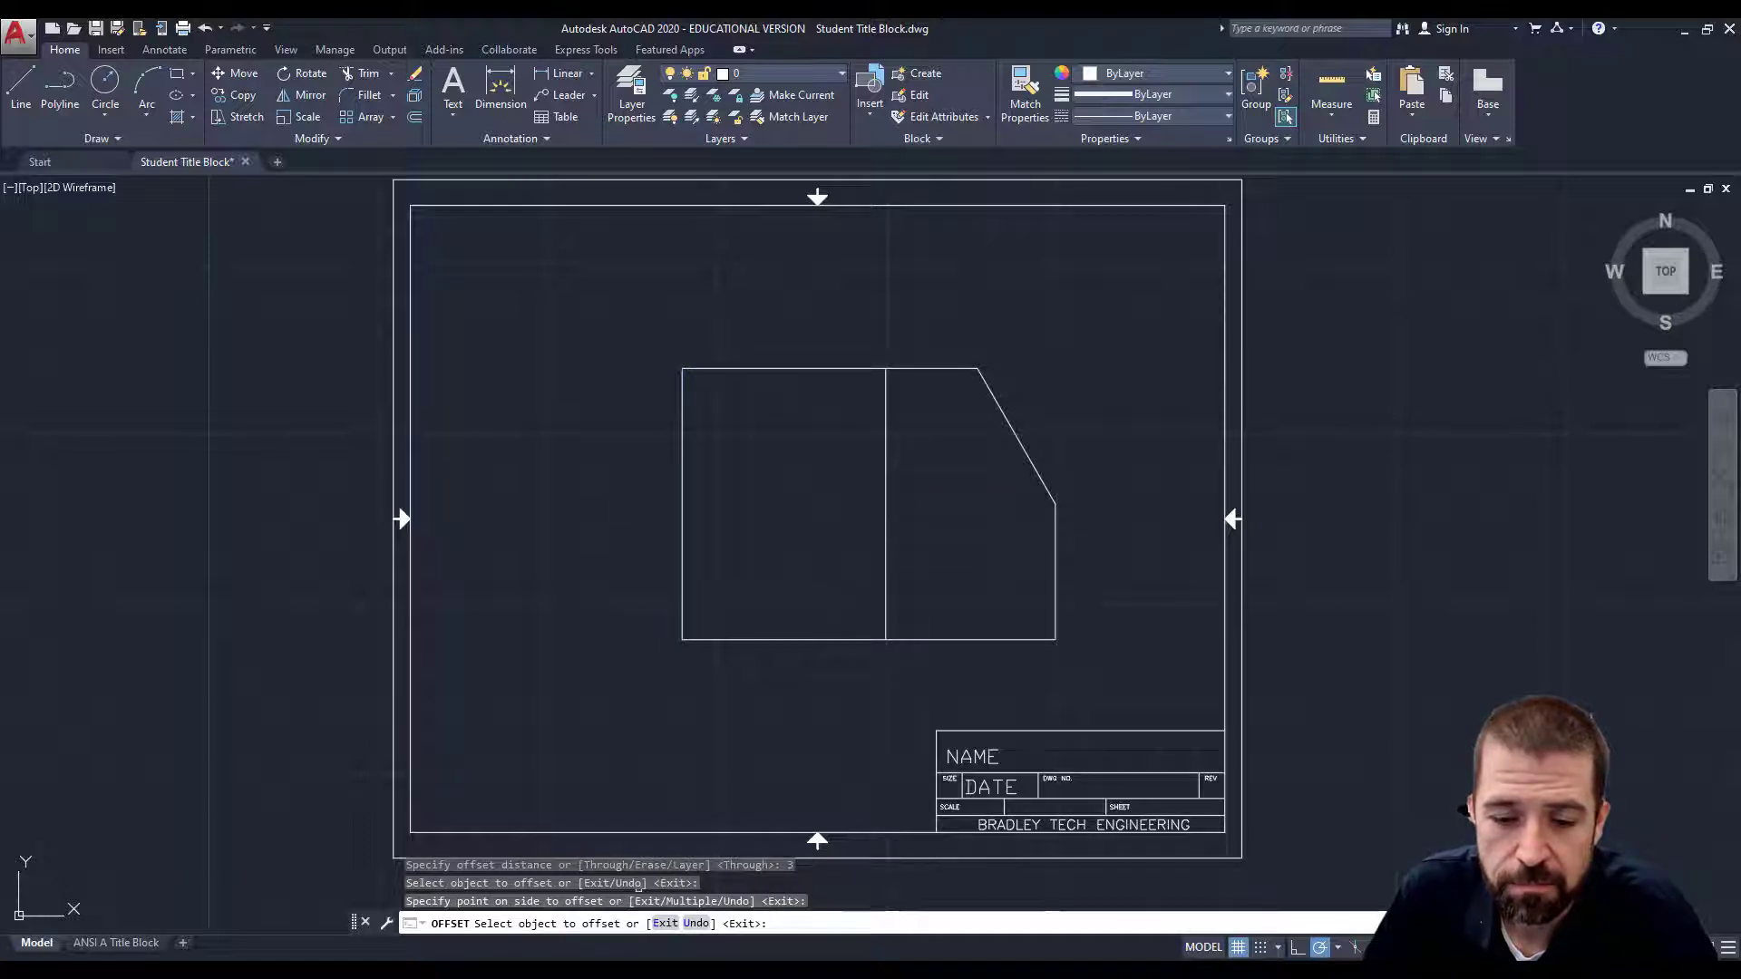
Step: Check the circle's vertical location in the PDF and offset the outline's bottom edge 1.5 units upward in AutoCAD
{"action": "key", "text": "alt+Tab"}
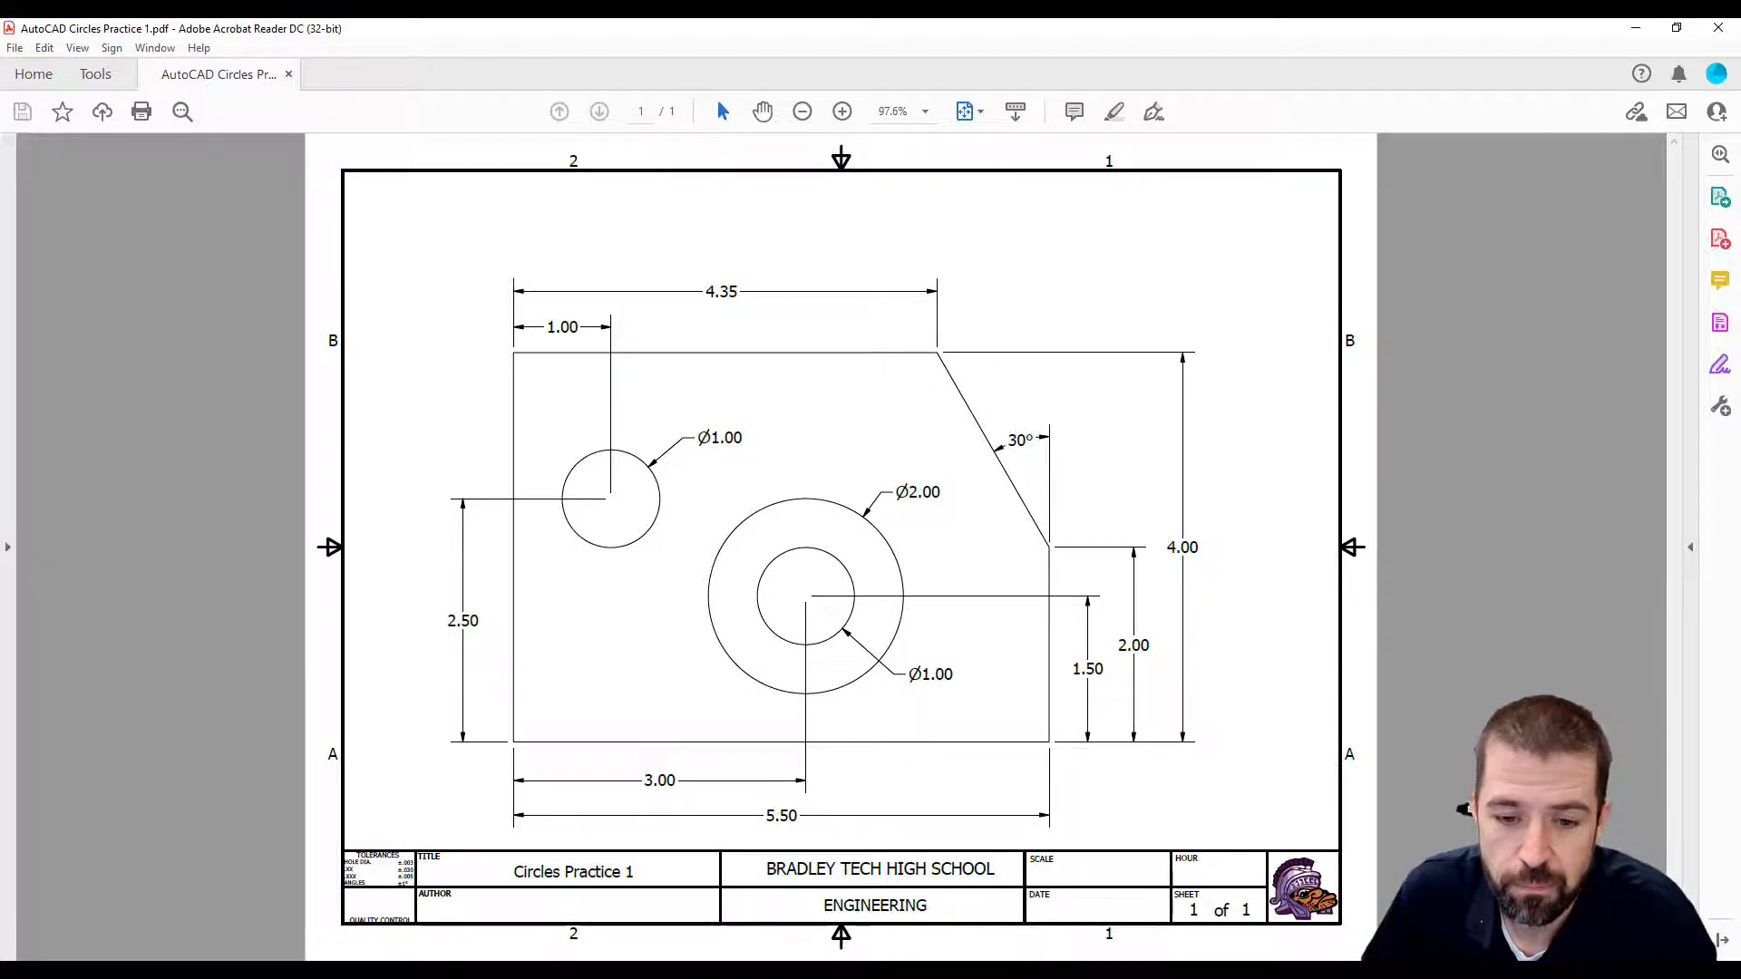
{"action": "key", "text": "alt+Tab"}
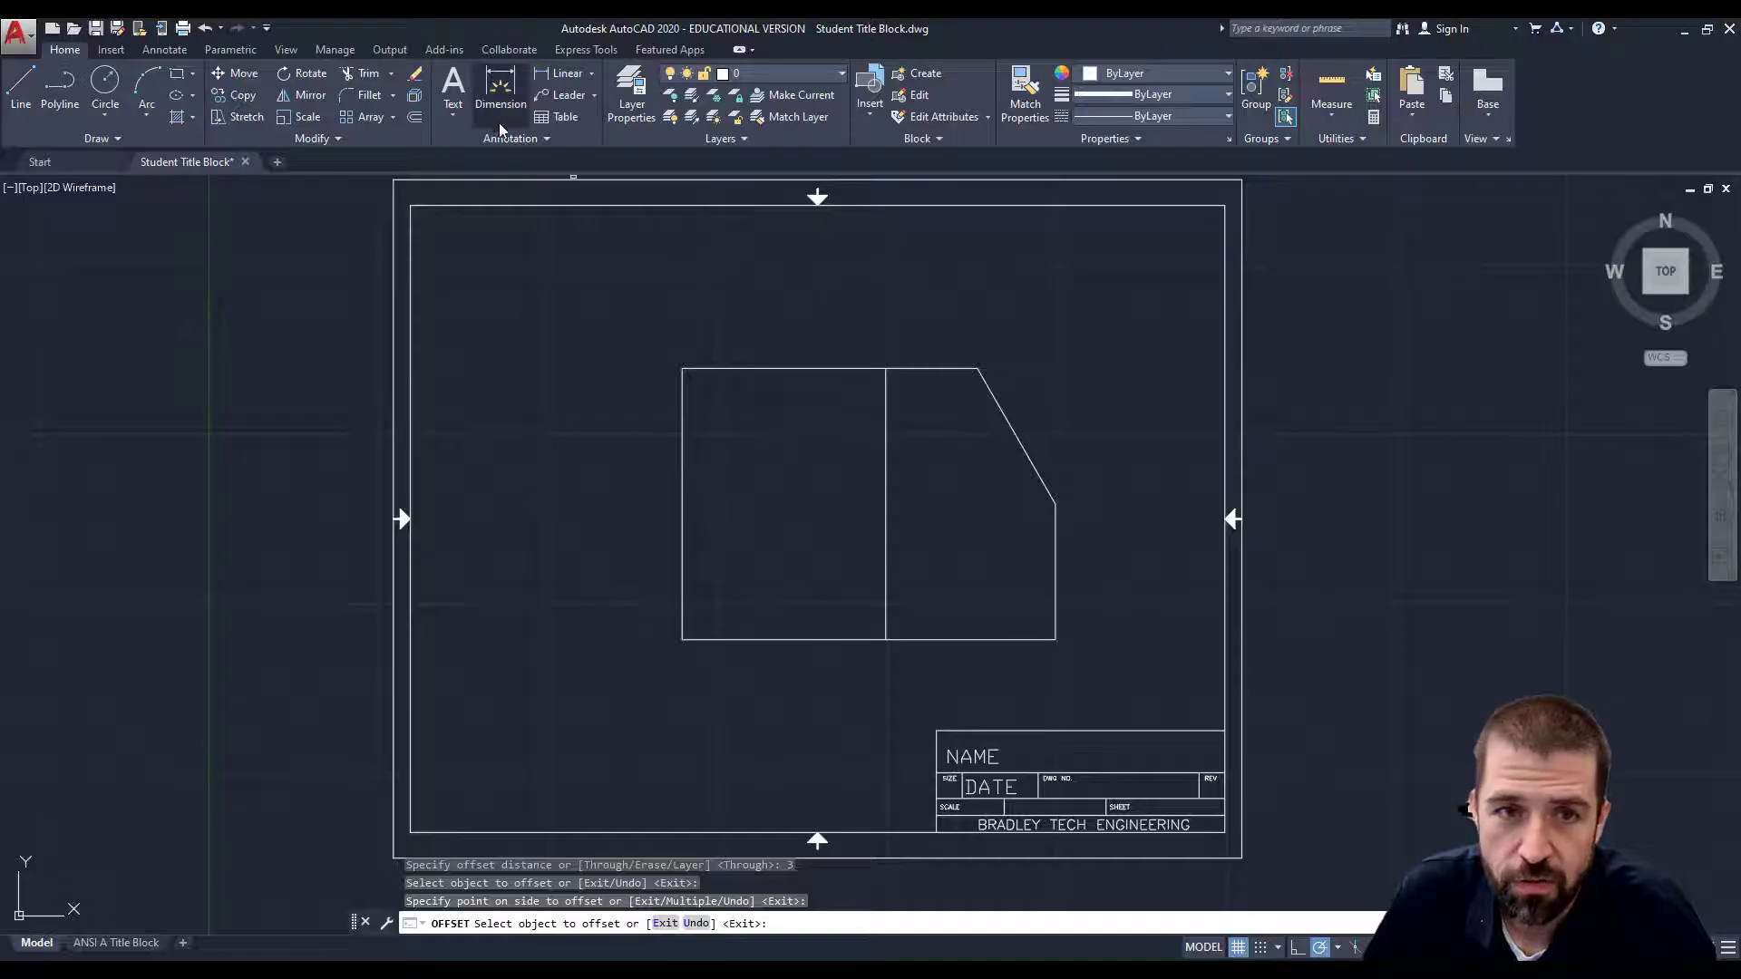
{"action": "left_click", "coordinate": [415, 118]}
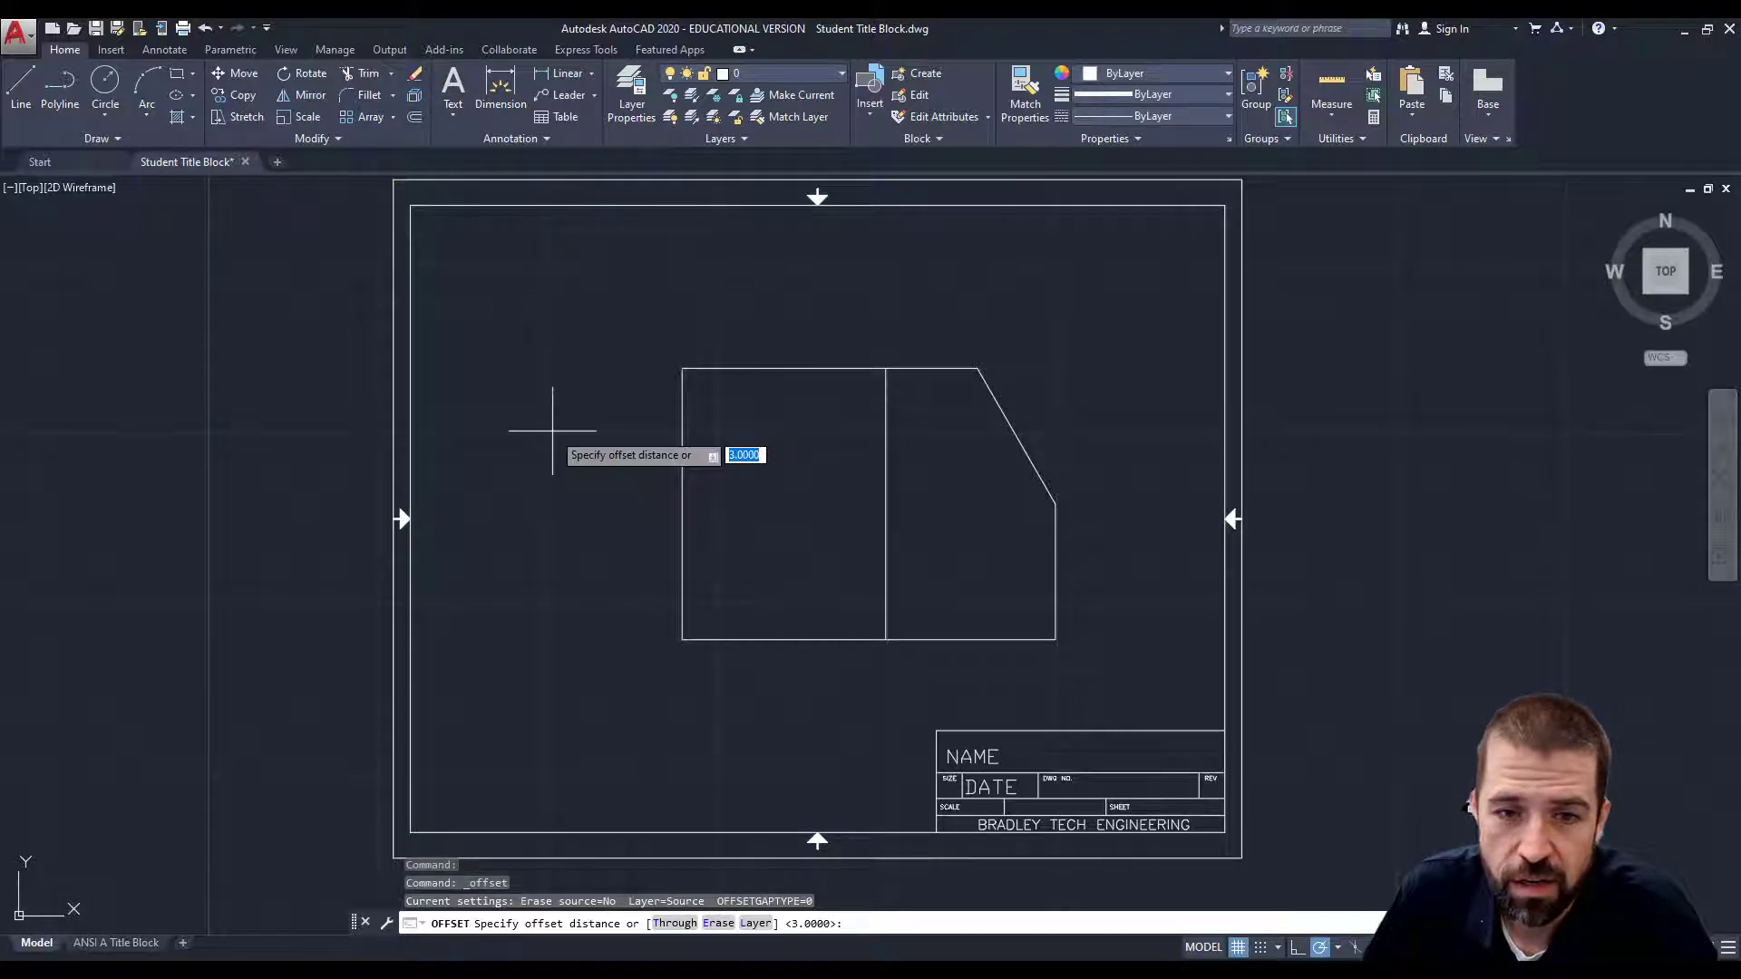
{"action": "type", "text": "1.5"}
{"action": "key", "text": "Return"}
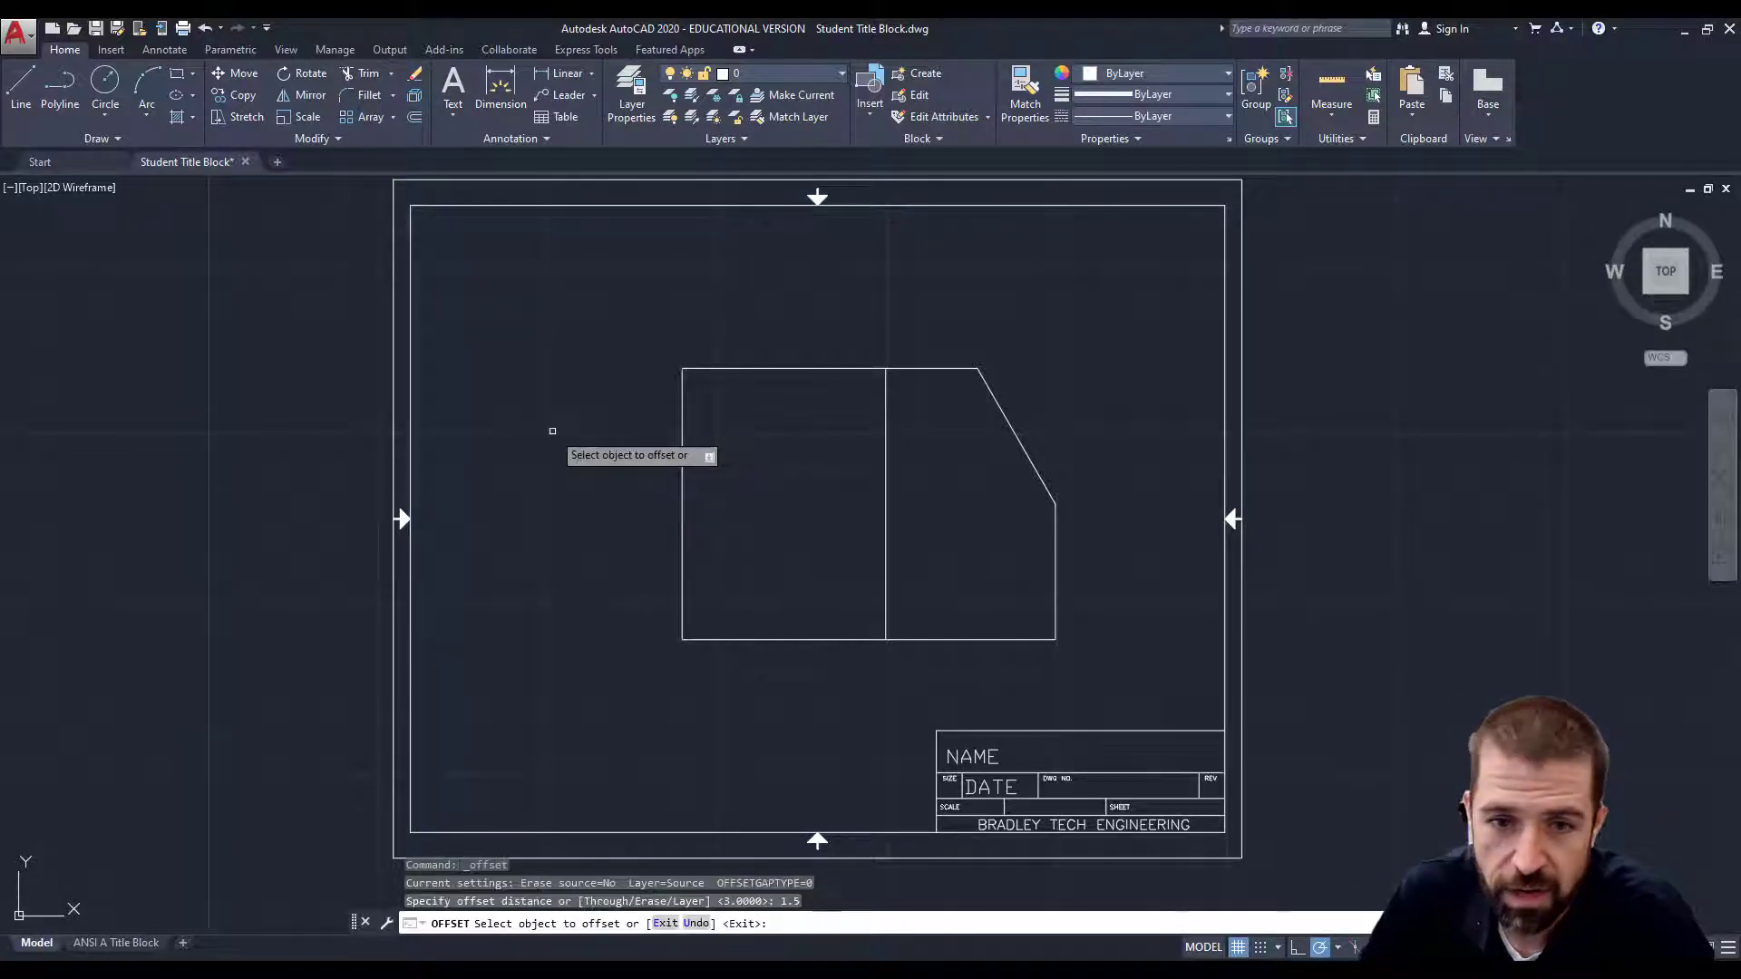
{"action": "left_click", "coordinate": [869, 640]}
{"action": "left_click", "coordinate": [857, 579]}
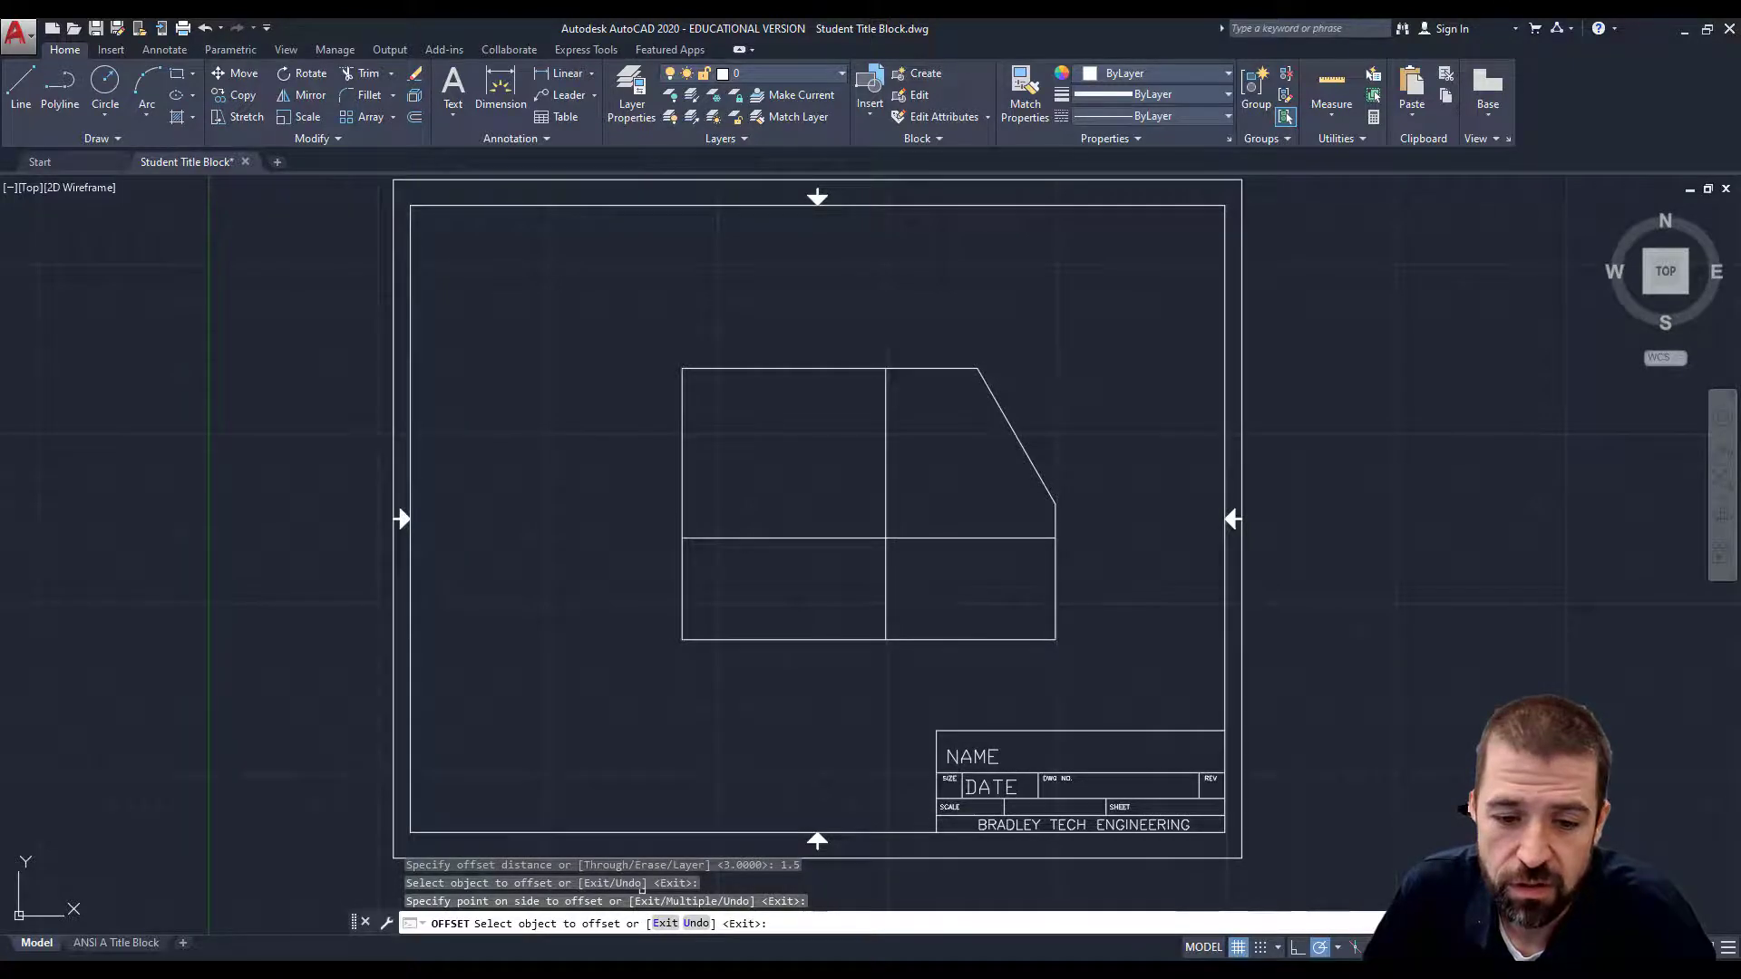
Step: Check the circle size in the PDF and draw a 1-unit diameter circle in AutoCAD, centered on the intersection of the two offset lines
{"action": "key", "text": "alt+Tab"}
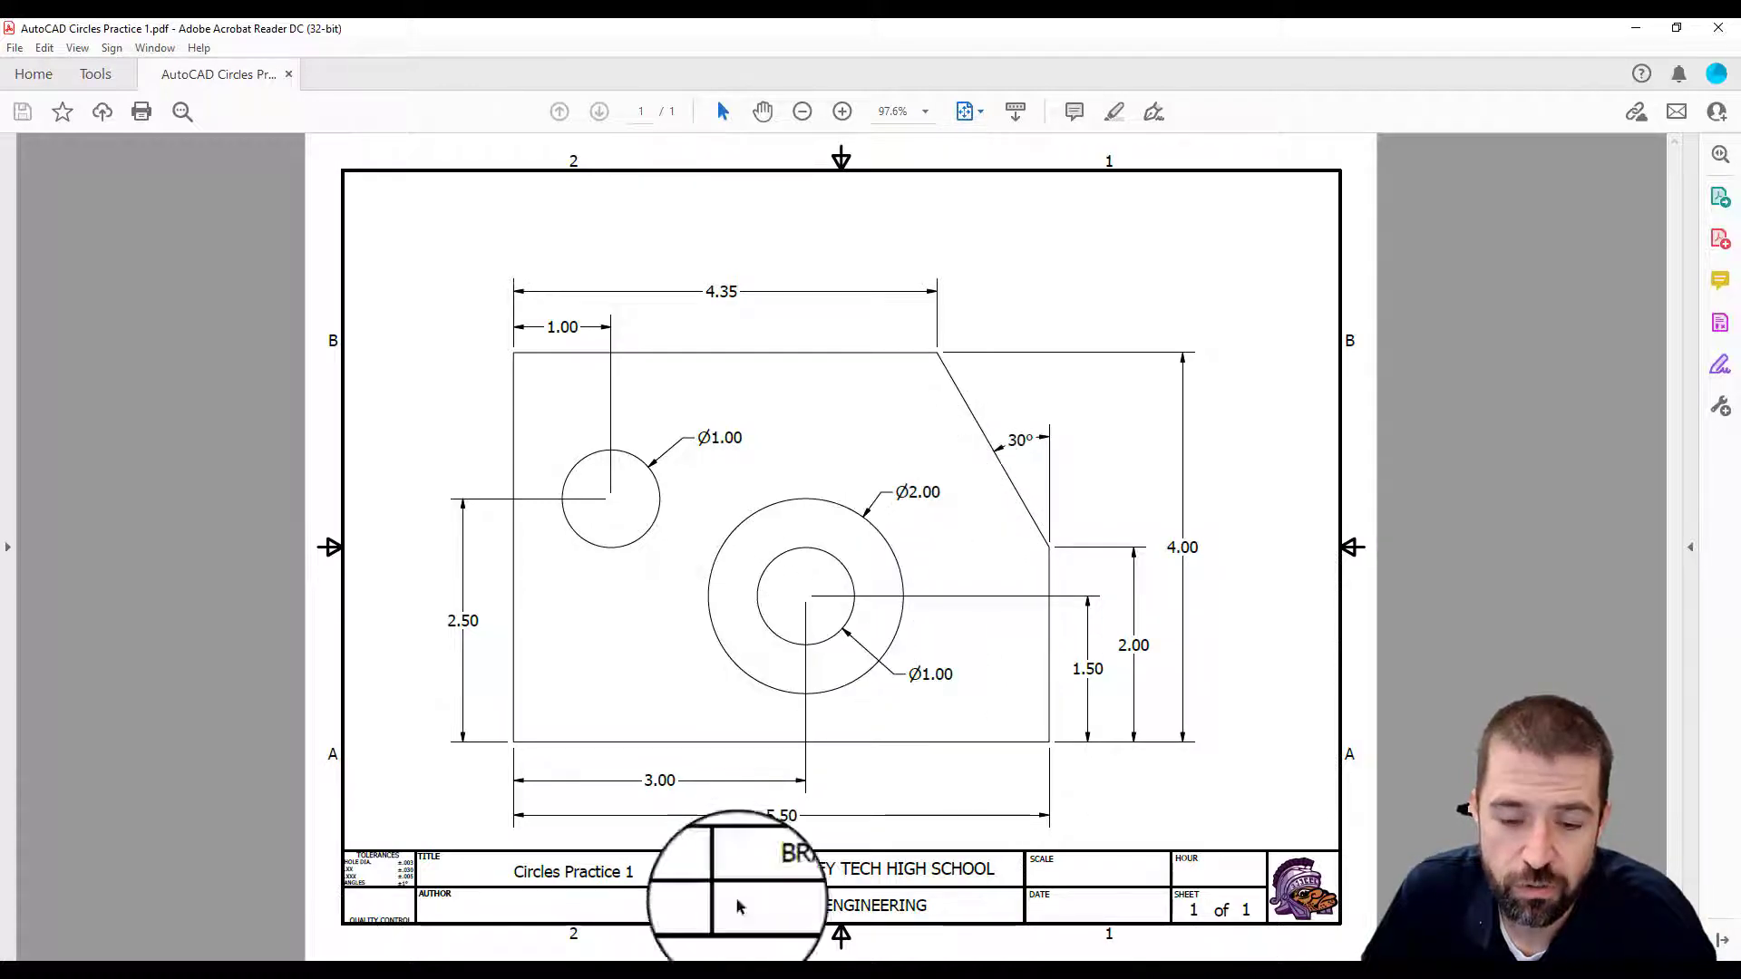
{"action": "key", "text": "alt+Tab"}
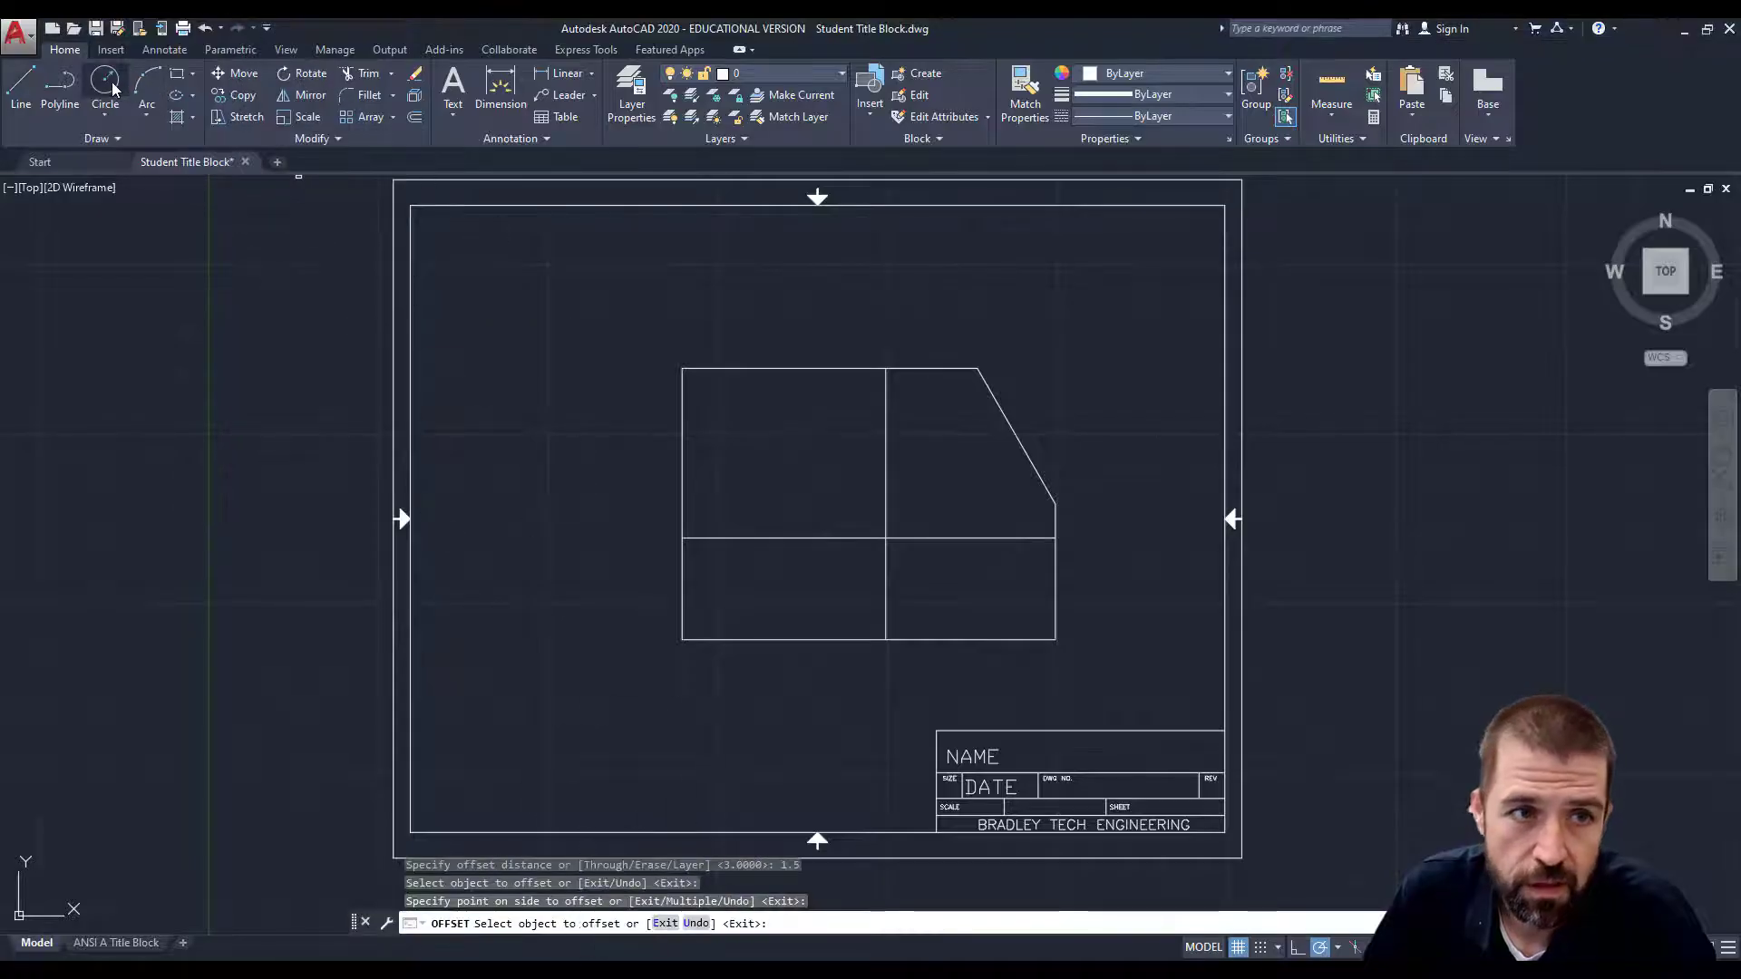
{"action": "left_click", "coordinate": [112, 81]}
{"action": "left_click", "coordinate": [112, 116]}
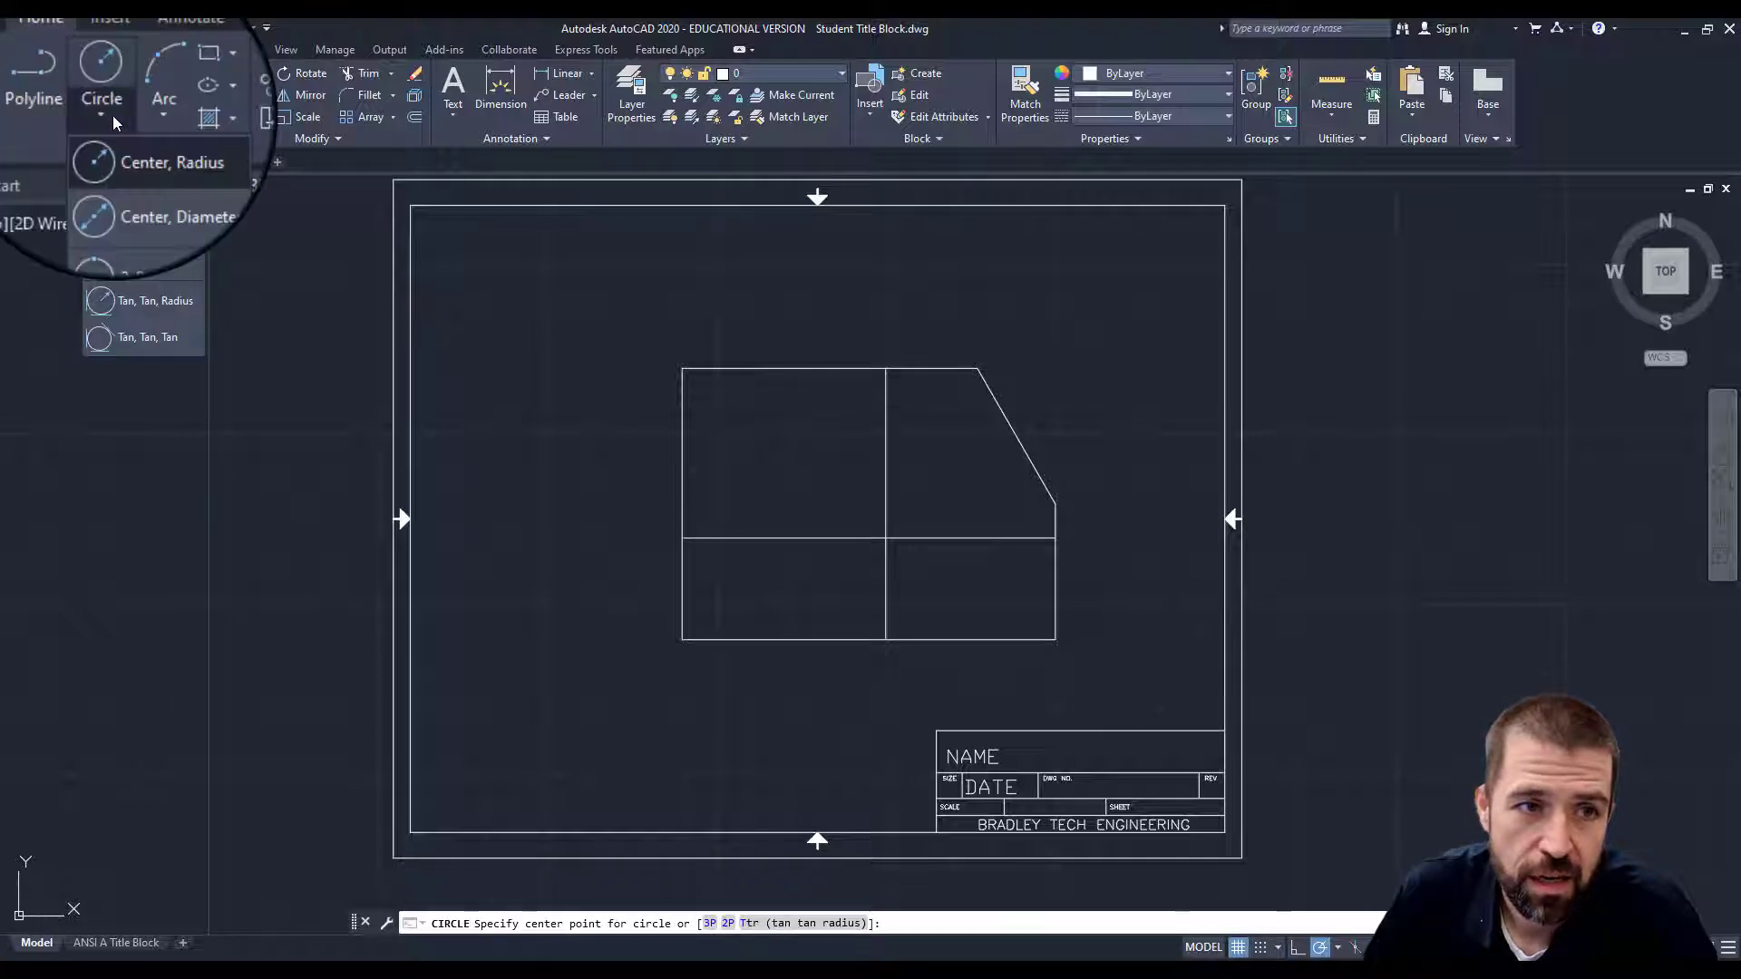
{"action": "left_click", "coordinate": [171, 185]}
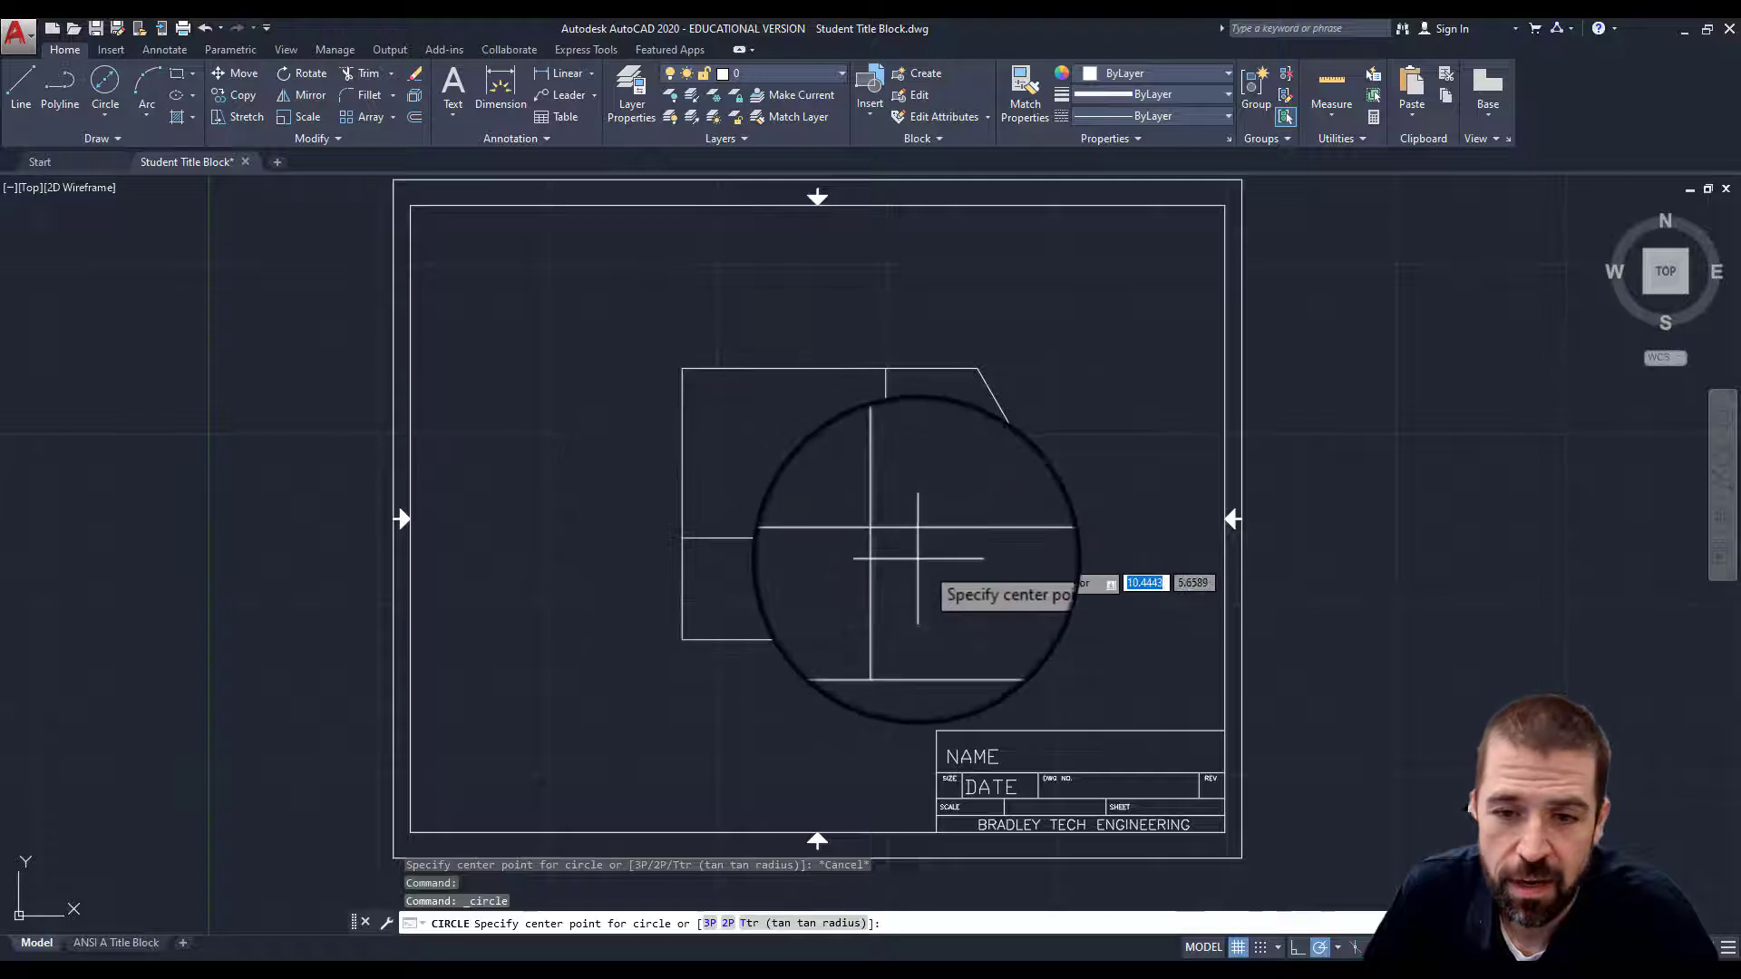
{"action": "left_click", "coordinate": [886, 538]}
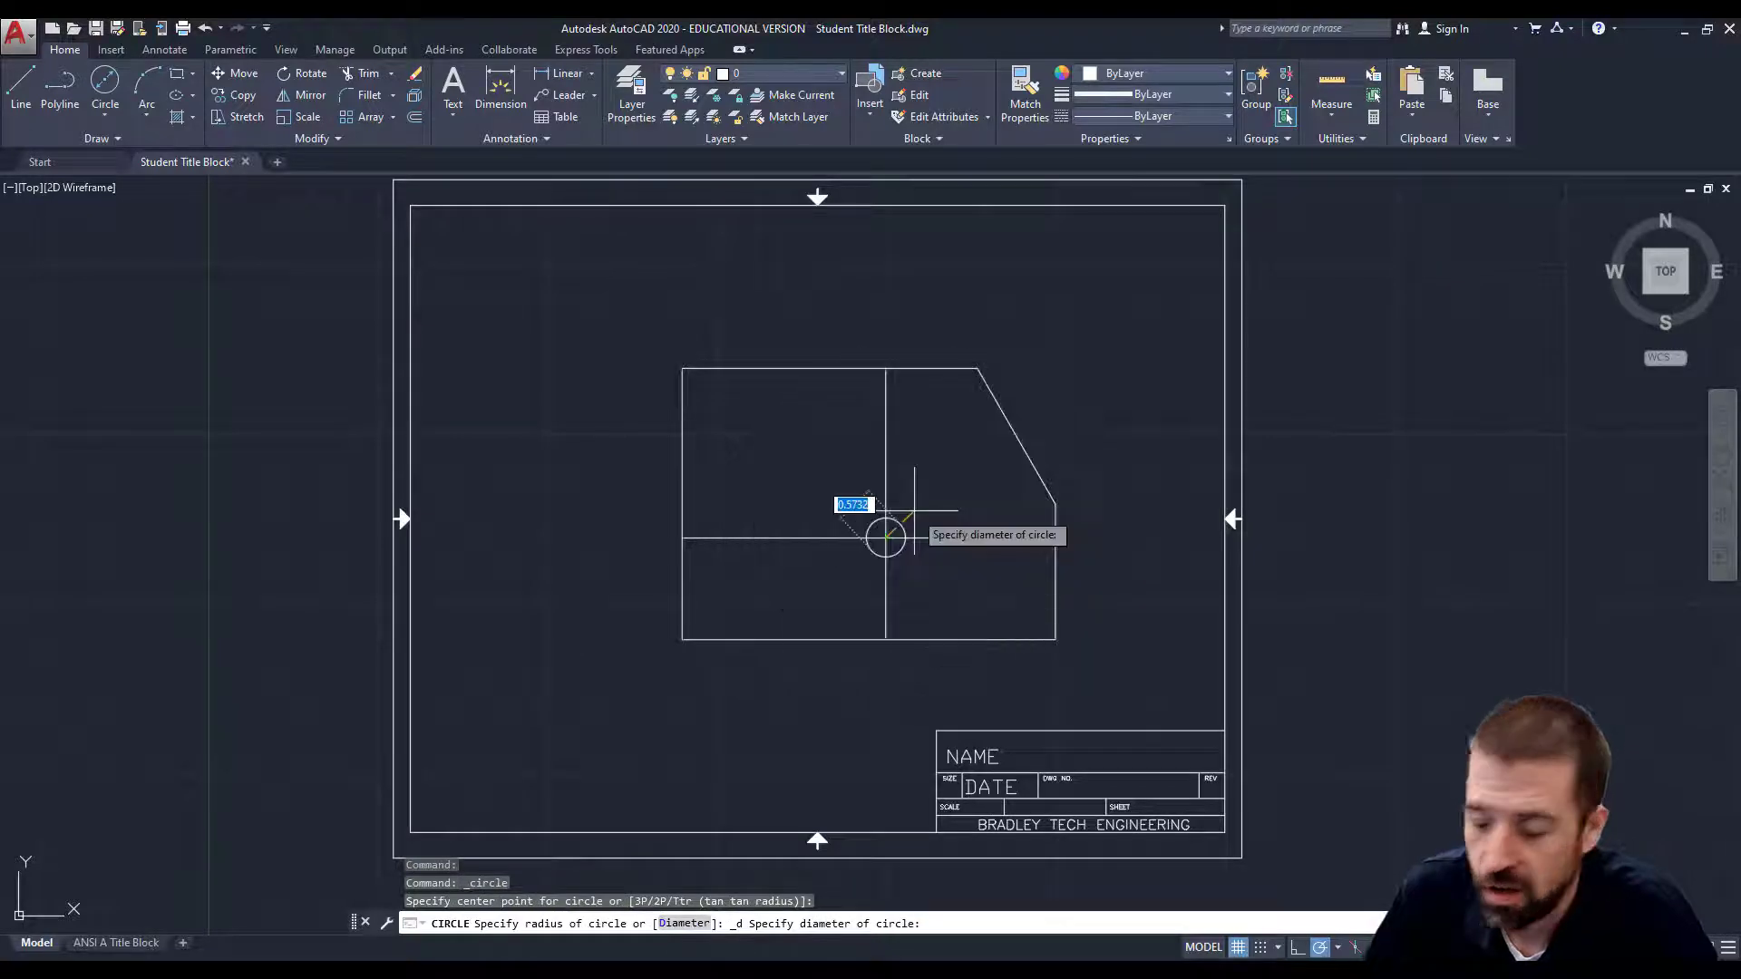
{"action": "type", "text": "1"}
{"action": "key", "text": "Return"}
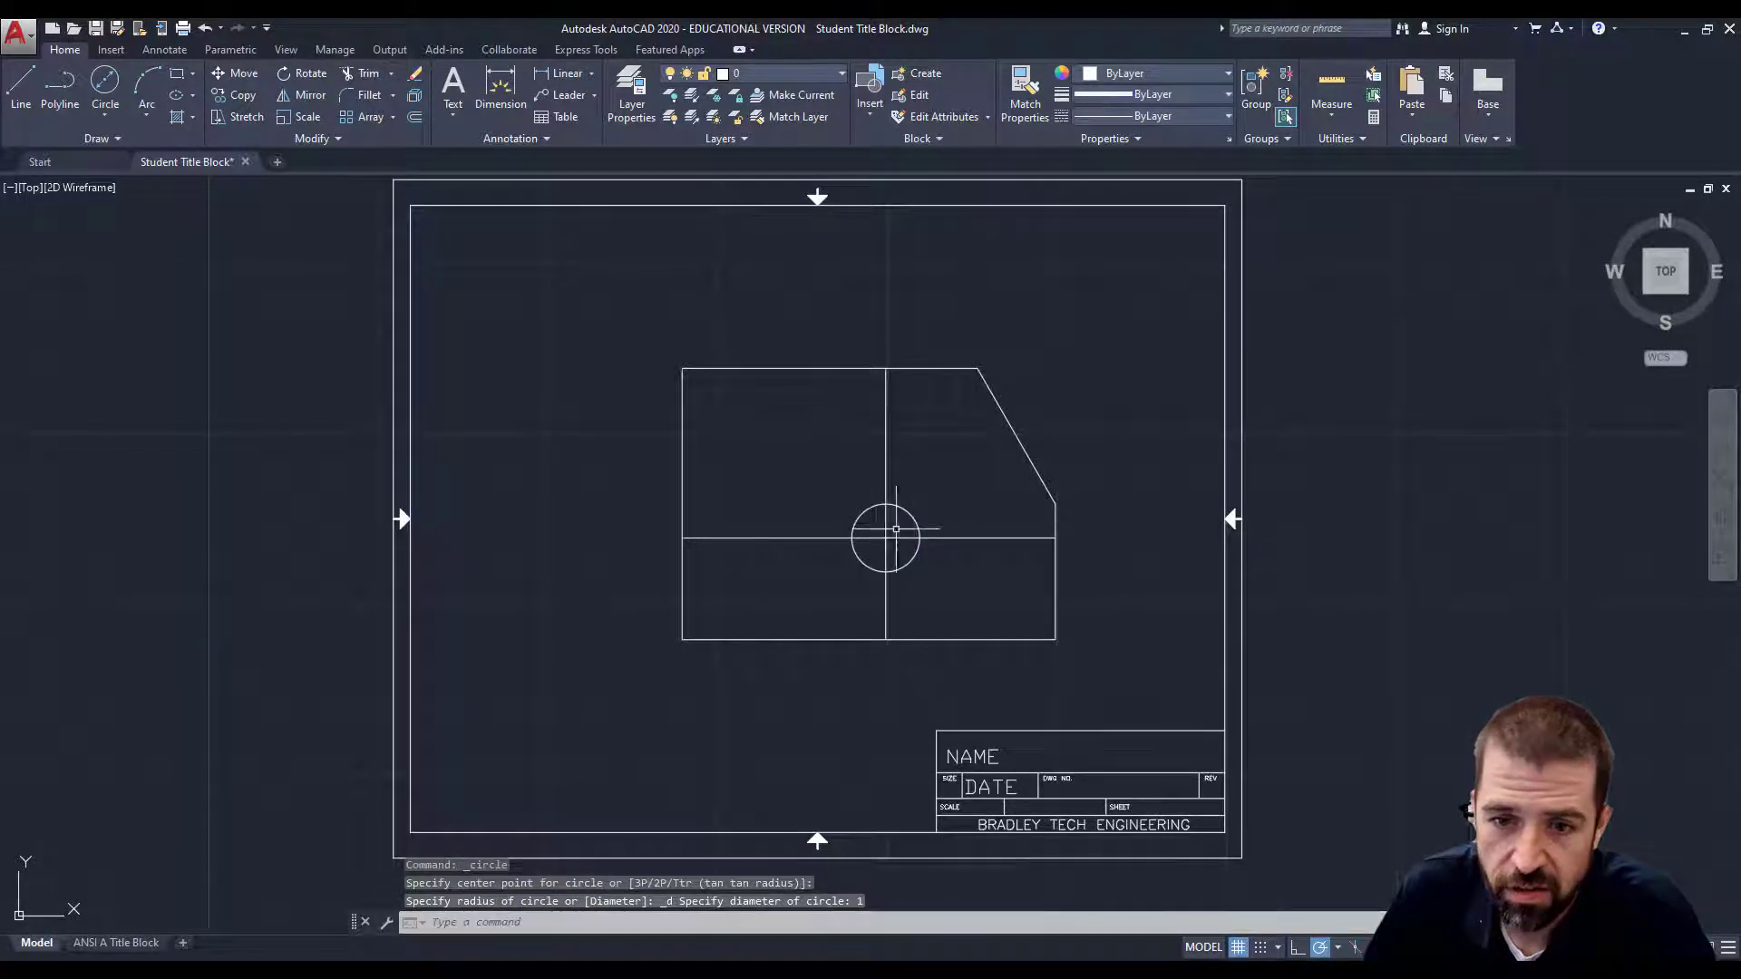
Step: Draw a 2-unit diameter circle concentric with the existing 1-unit circle
{"action": "left_click", "coordinate": [114, 90]}
{"action": "left_click", "coordinate": [885, 538]}
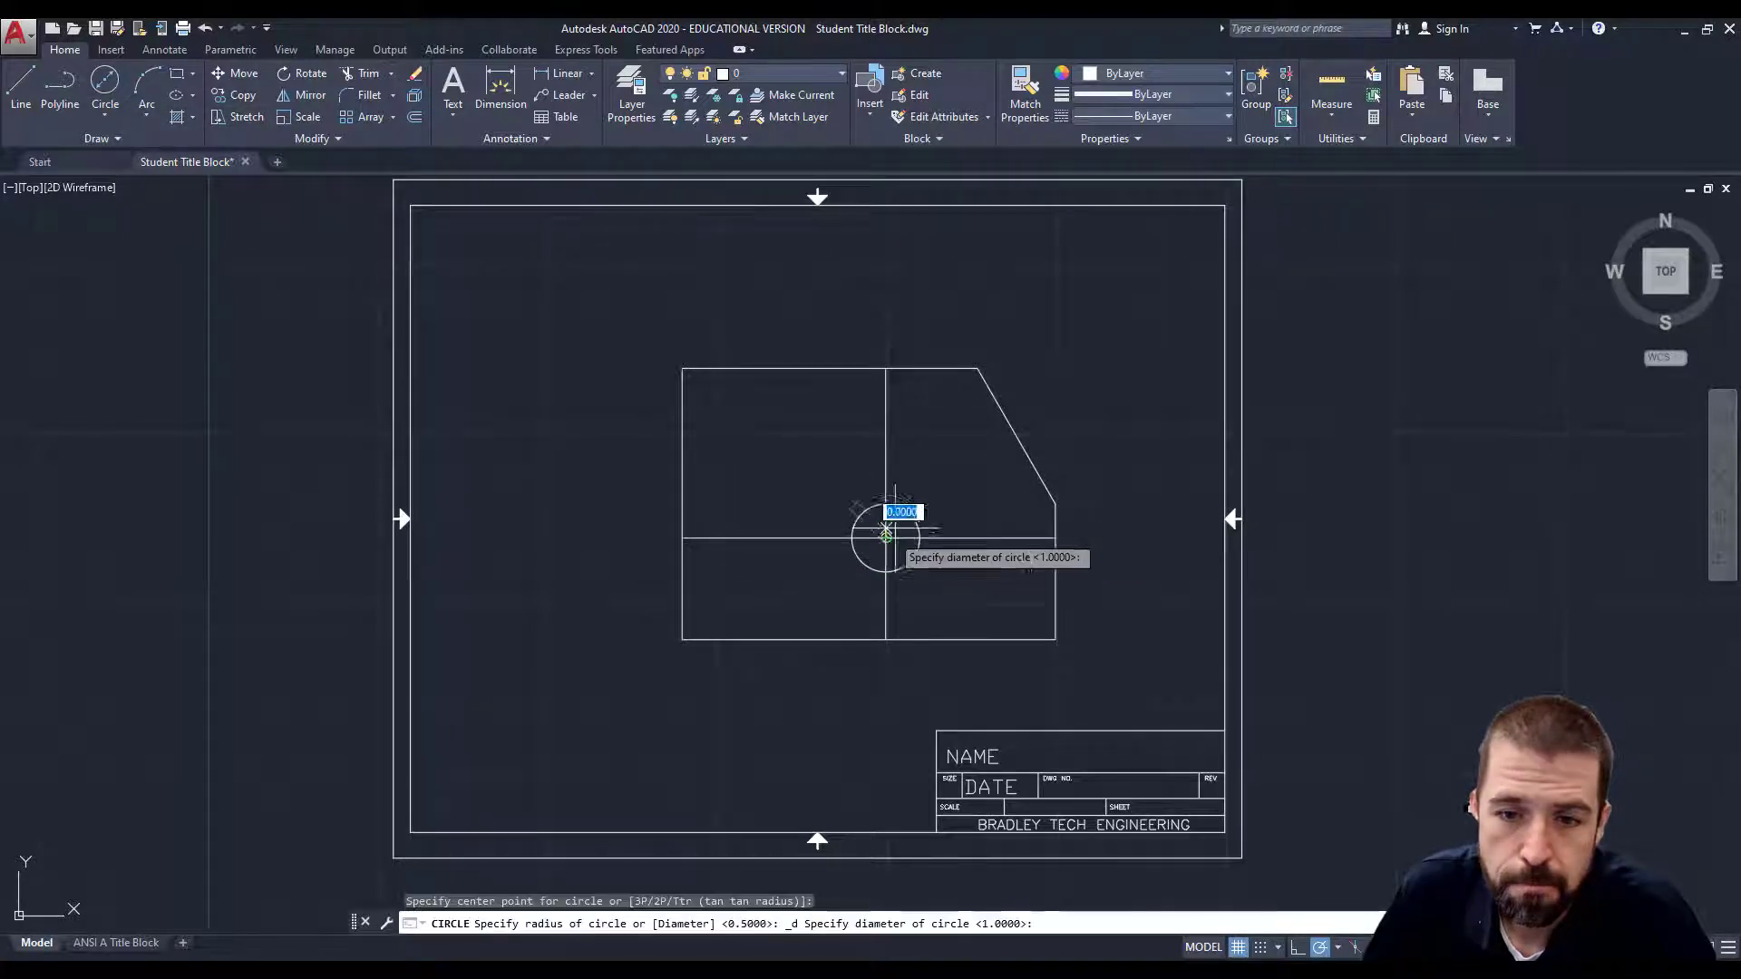
{"action": "type", "text": "2"}
{"action": "key", "text": "Return"}
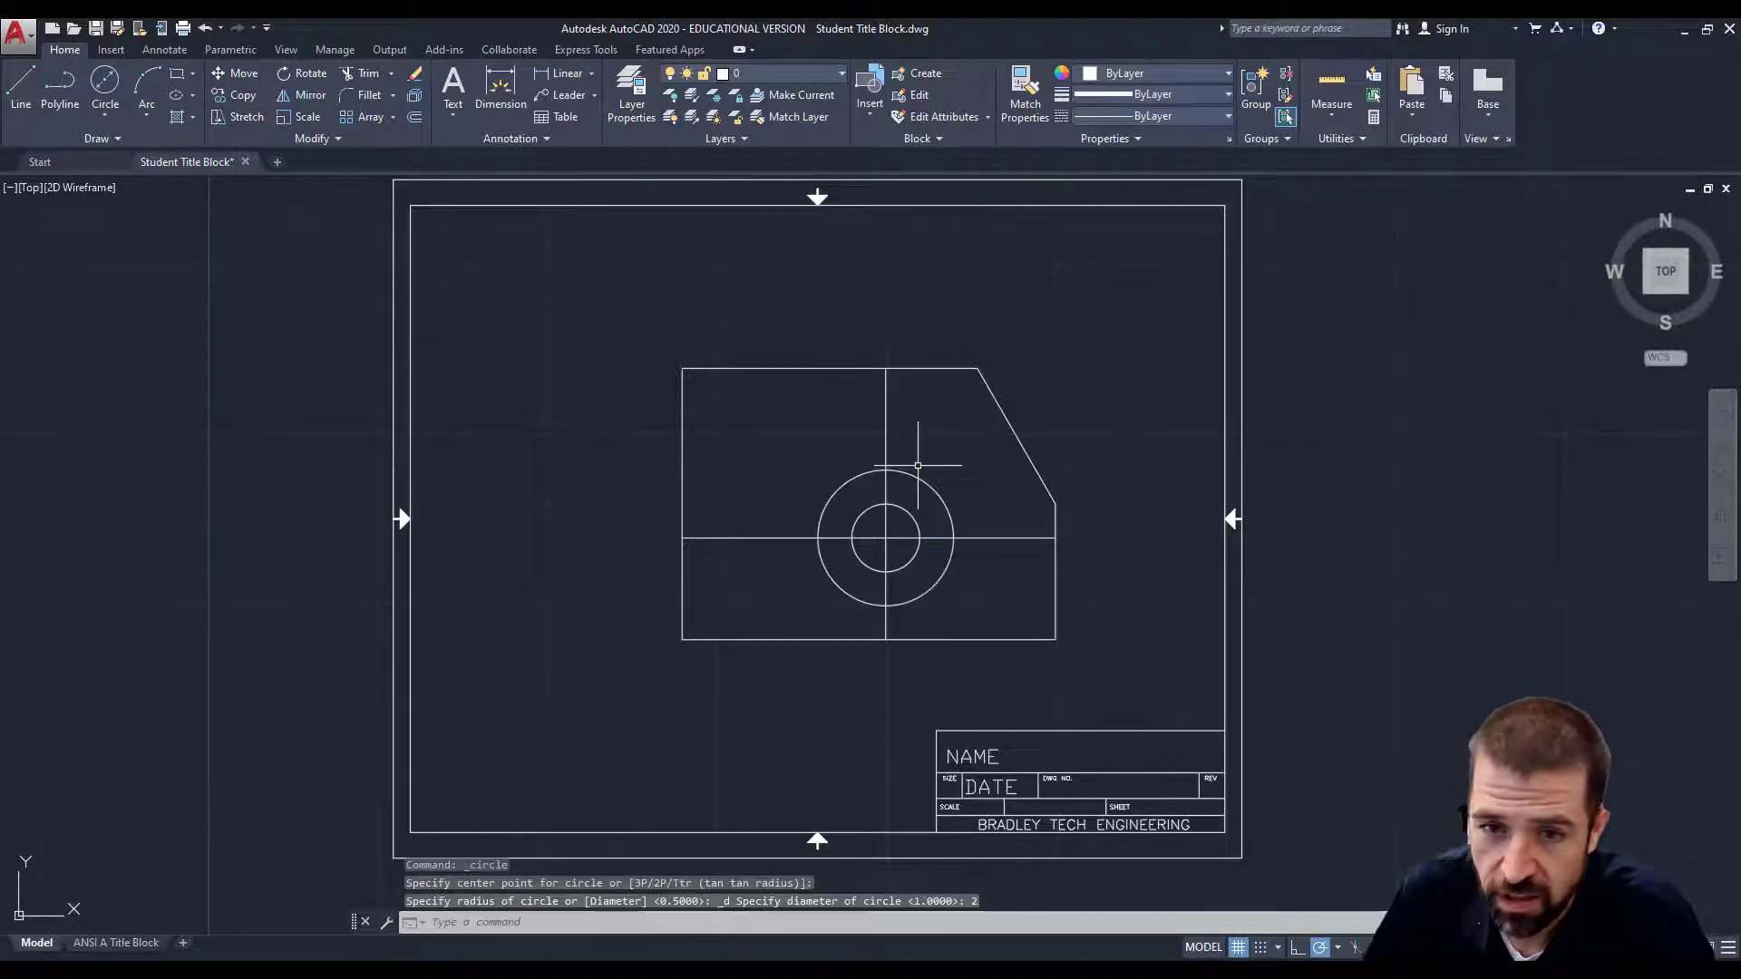
Step: Delete the horizontal and vertical offset lines that cross at the center of the concentric circles
{"action": "left_click", "coordinate": [779, 537]}
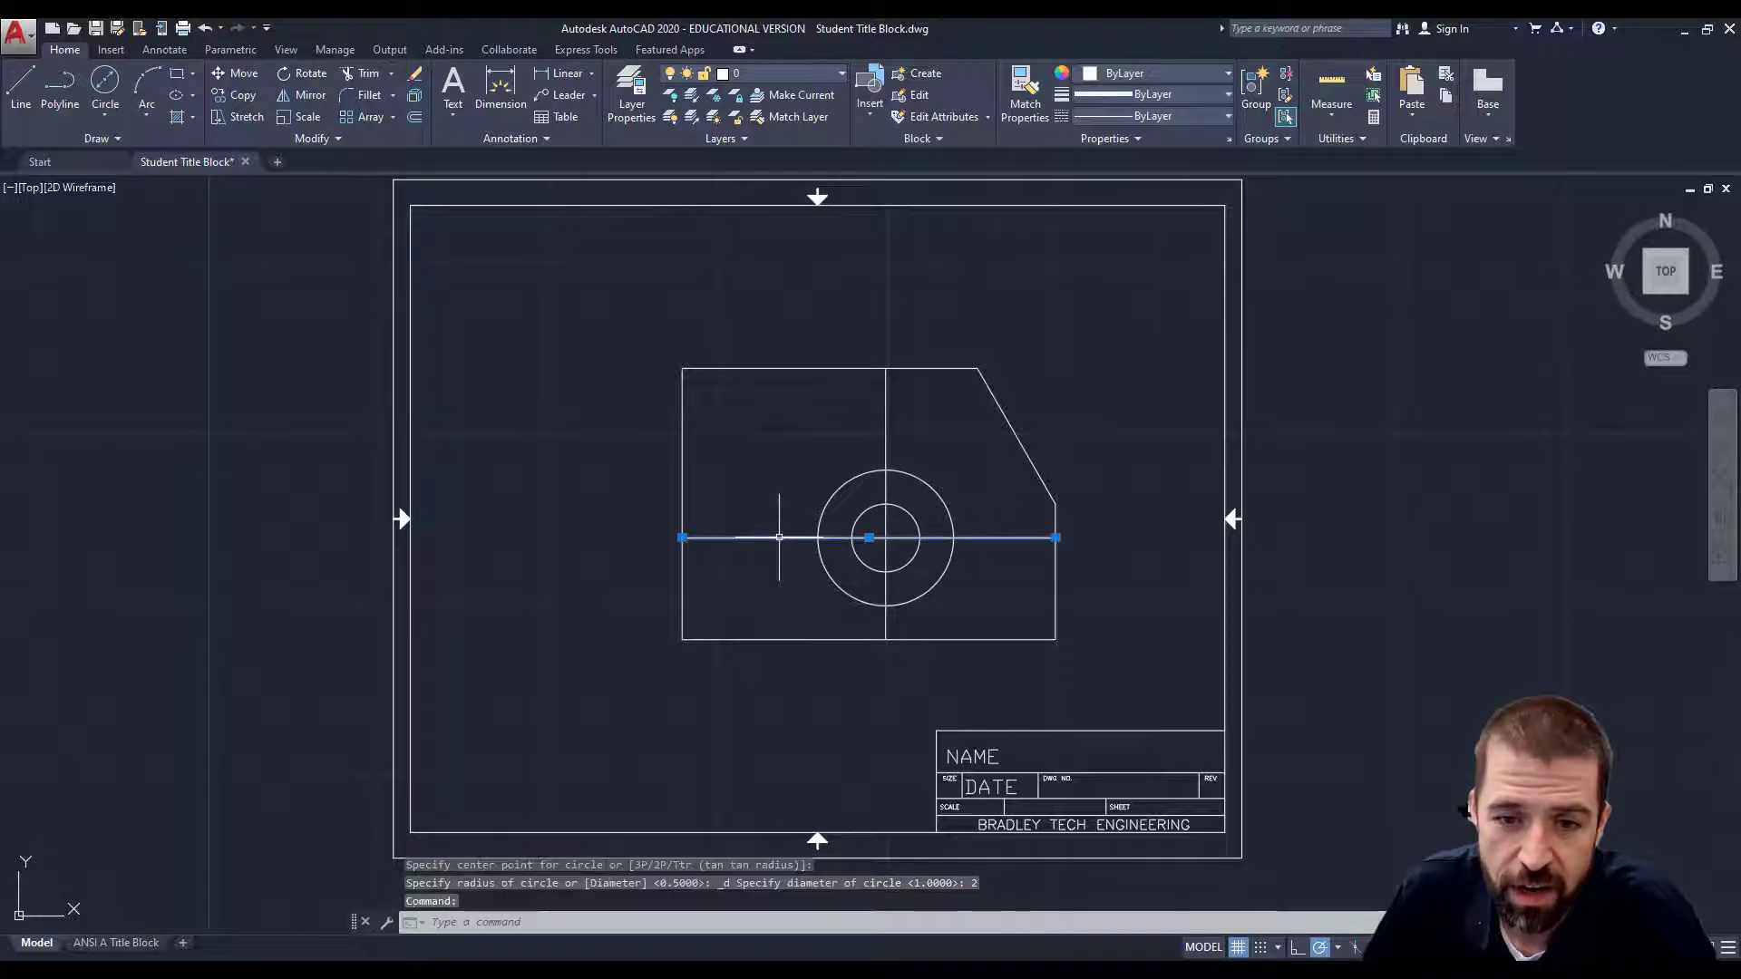
{"action": "key", "text": "Delete"}
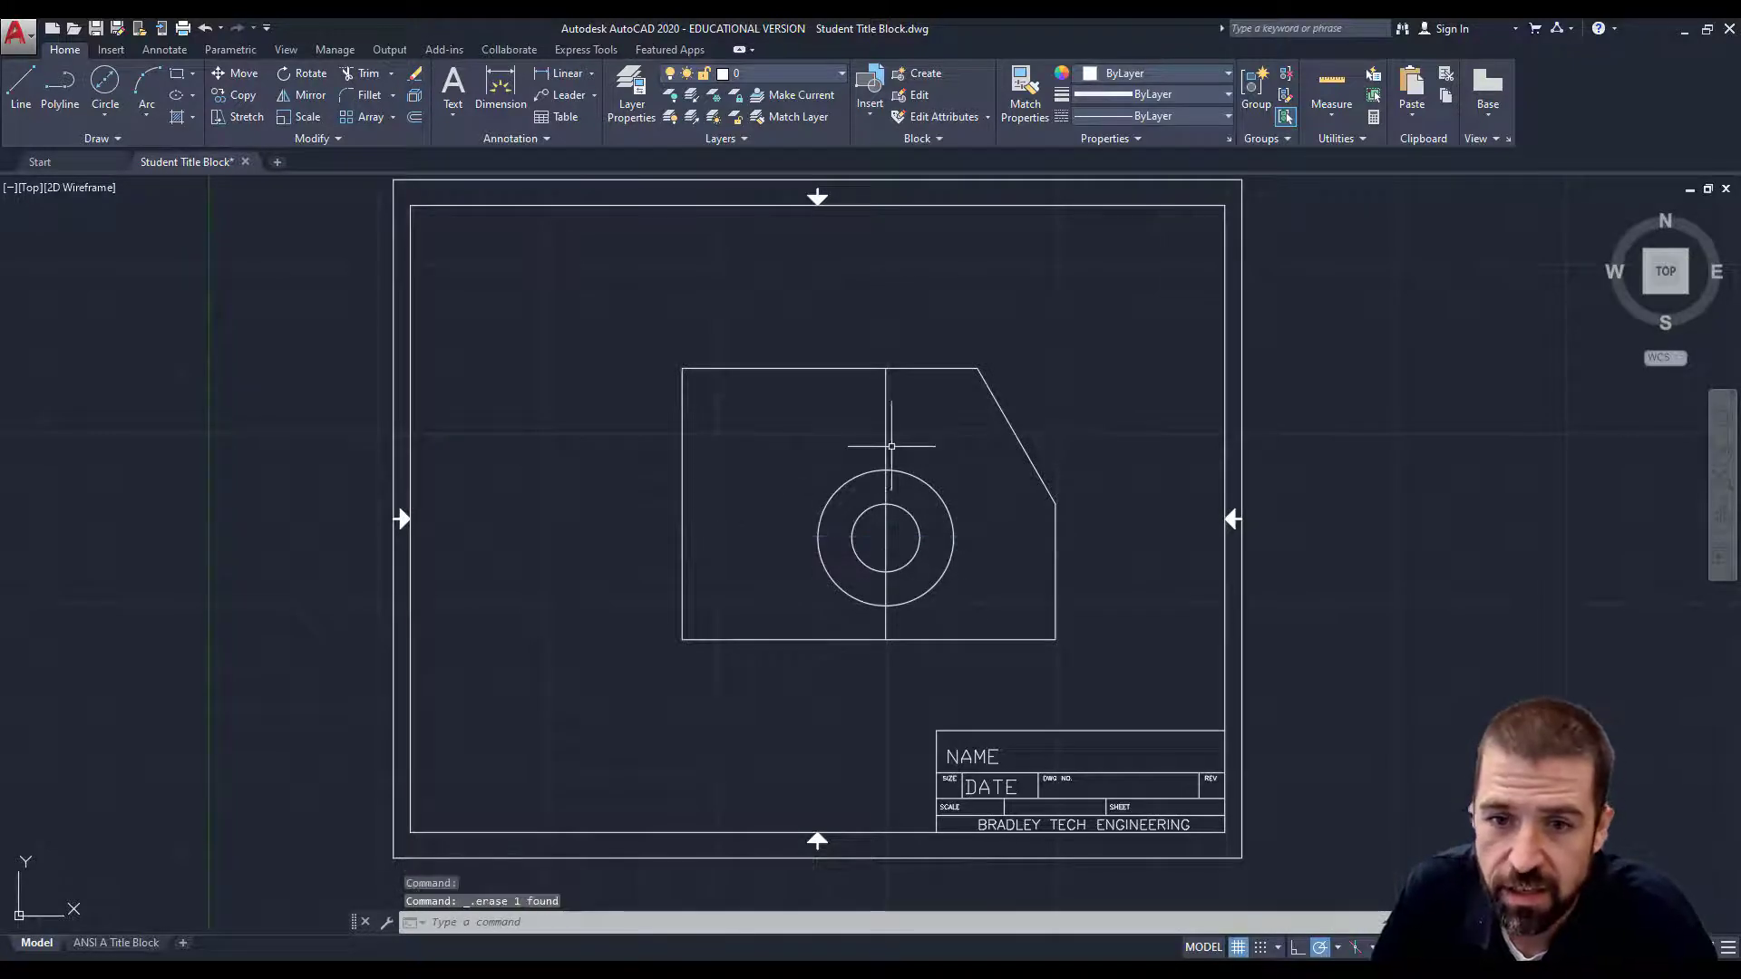
{"action": "left_click", "coordinate": [885, 443]}
{"action": "key", "text": "Delete"}
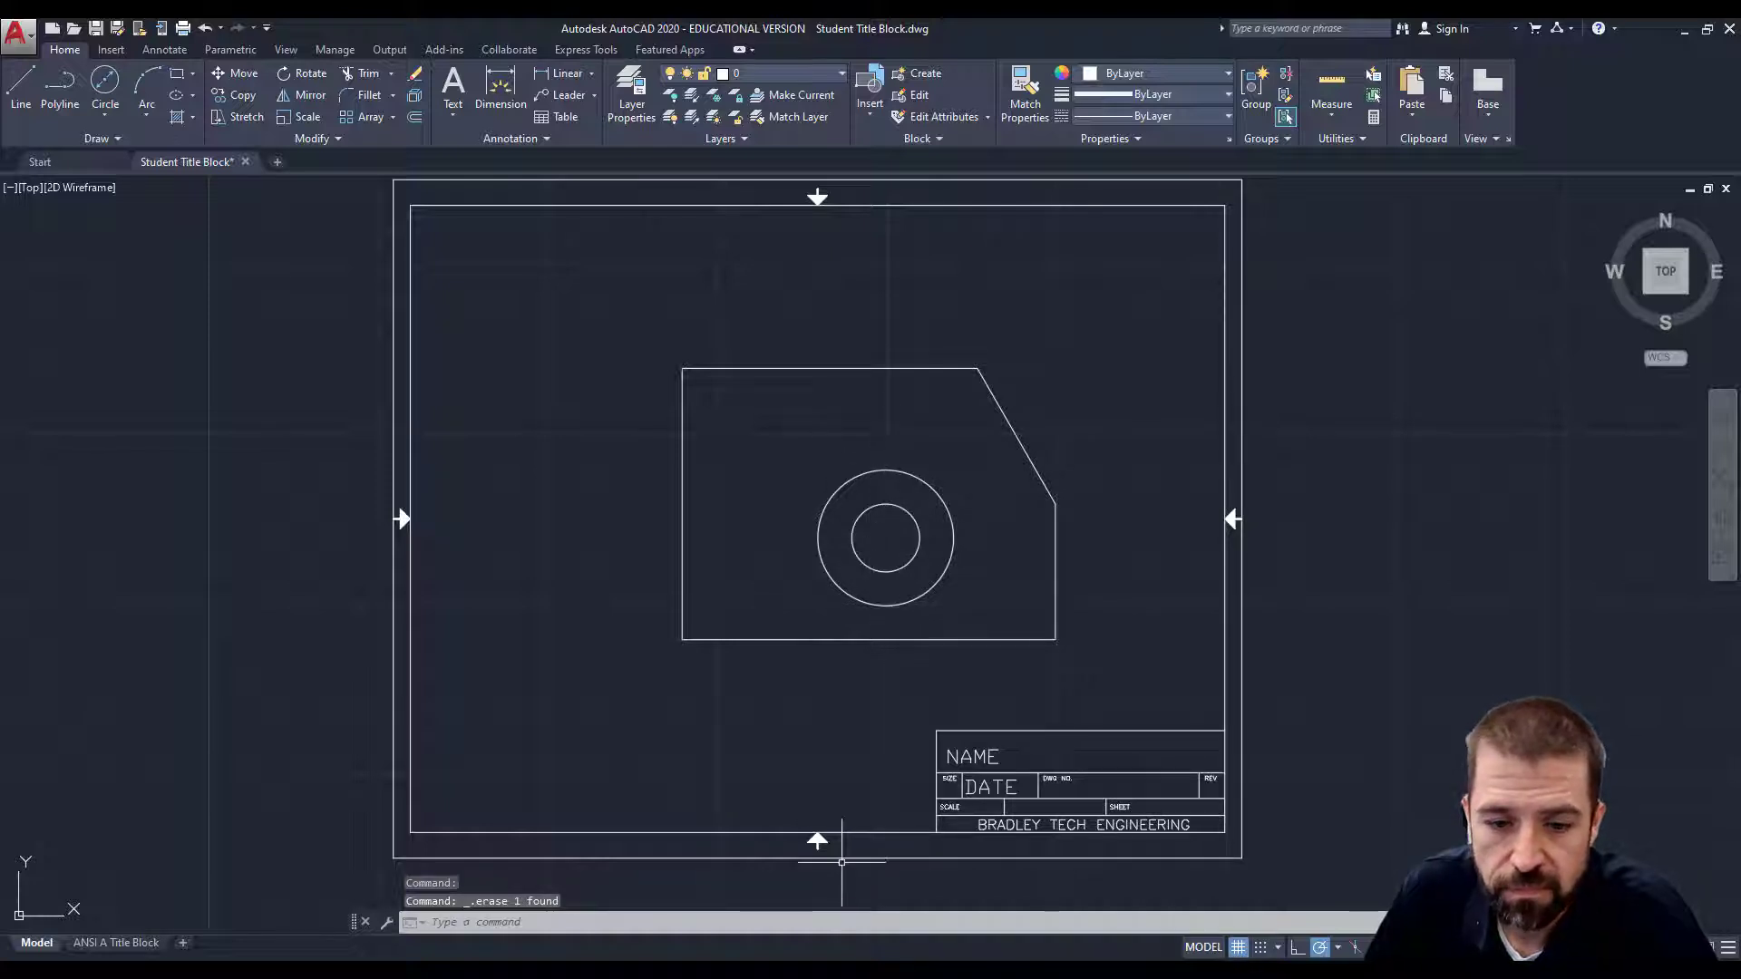
Step: Check the second circle's vertical location in the PDF and offset the outline's bottom edge 2.5 units upward in AutoCAD
{"action": "left_click", "coordinate": [689, 907]}
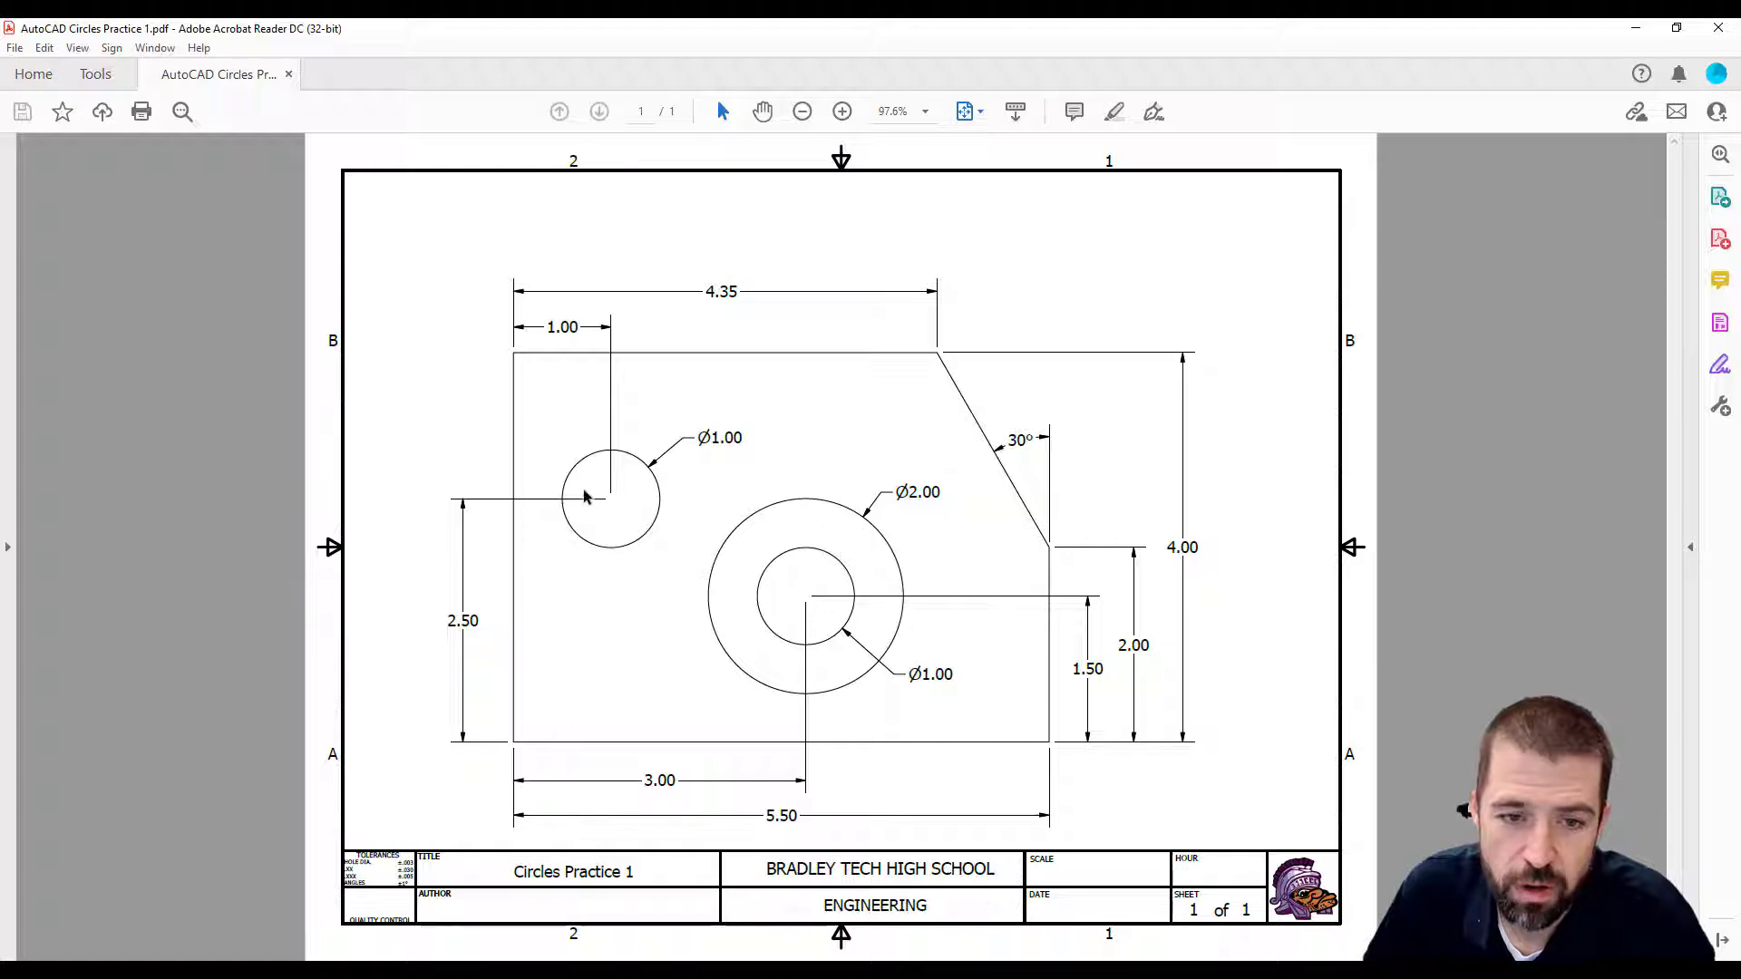
{"action": "left_click", "coordinate": [660, 963]}
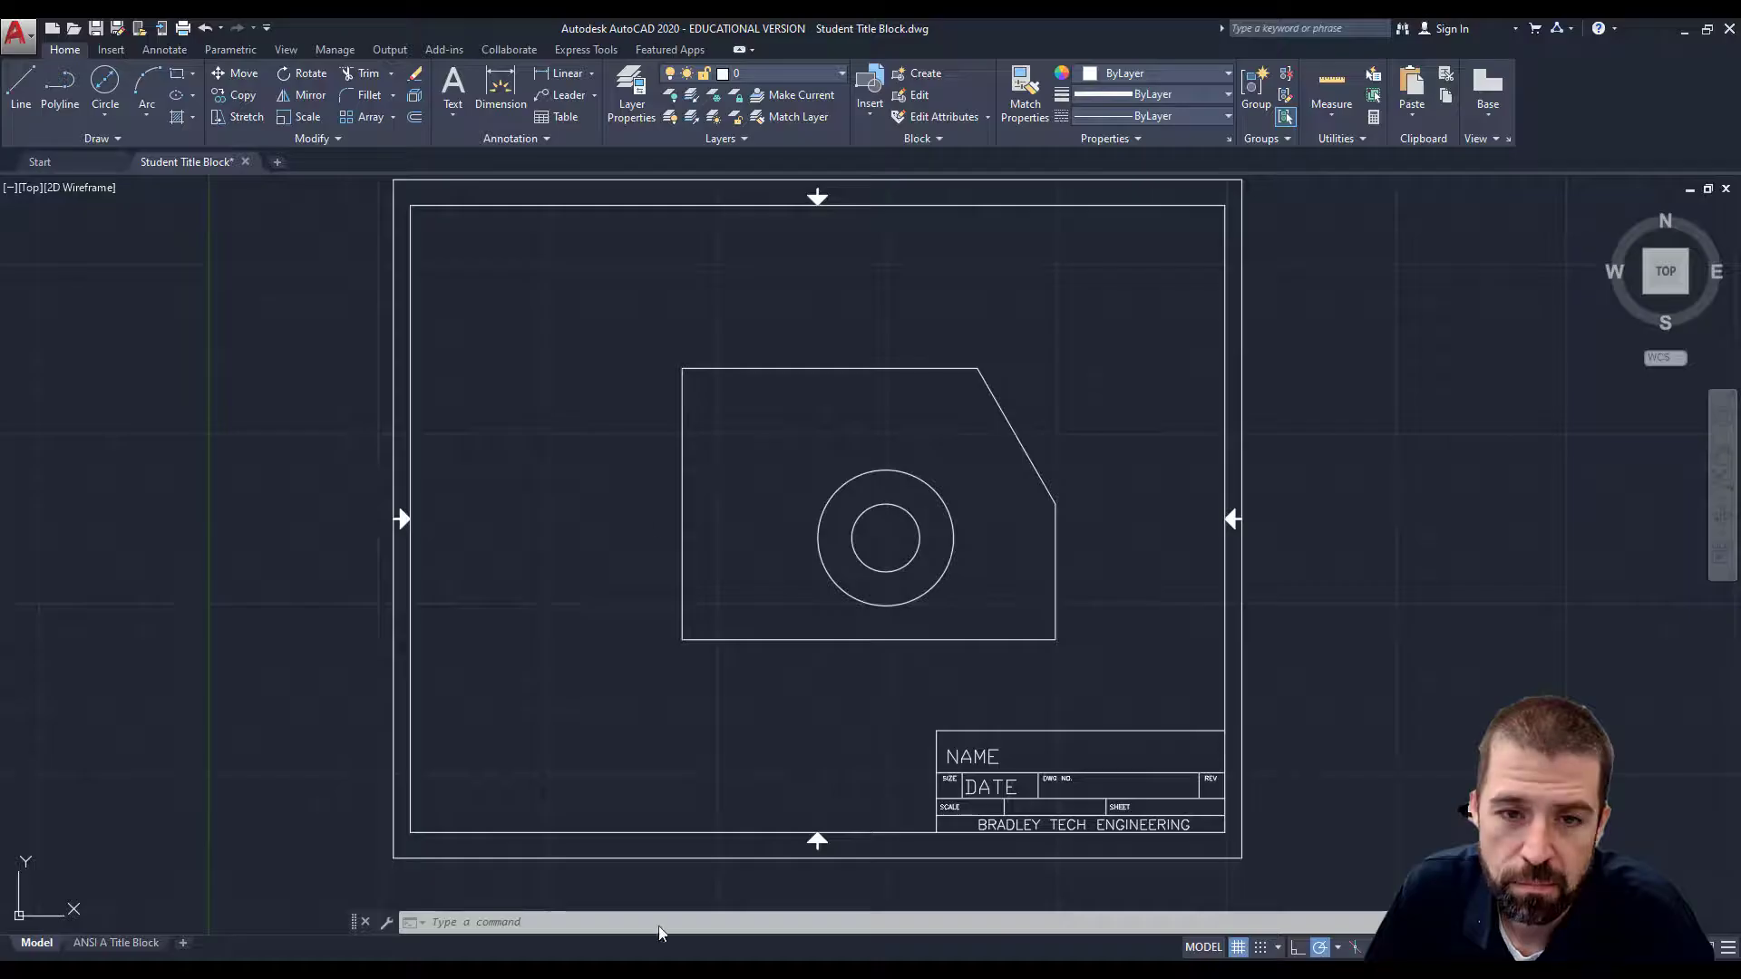
{"action": "left_click", "coordinate": [415, 121]}
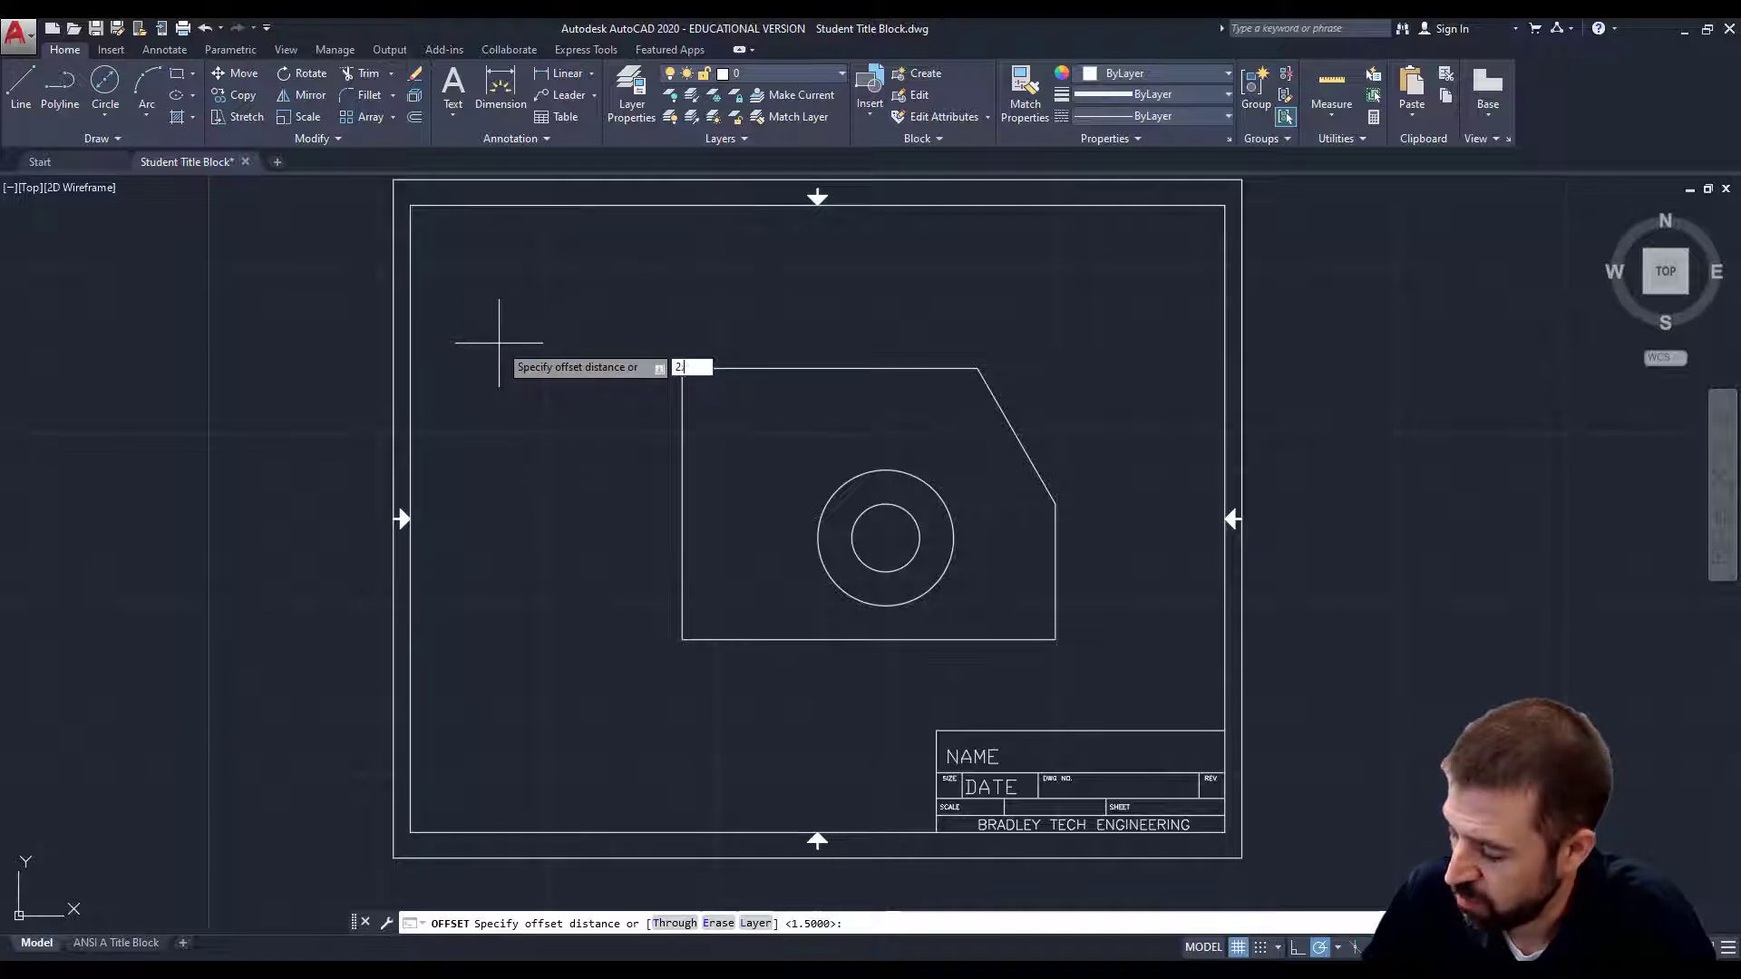
{"action": "type", "text": "2.5"}
{"action": "key", "text": "Return"}
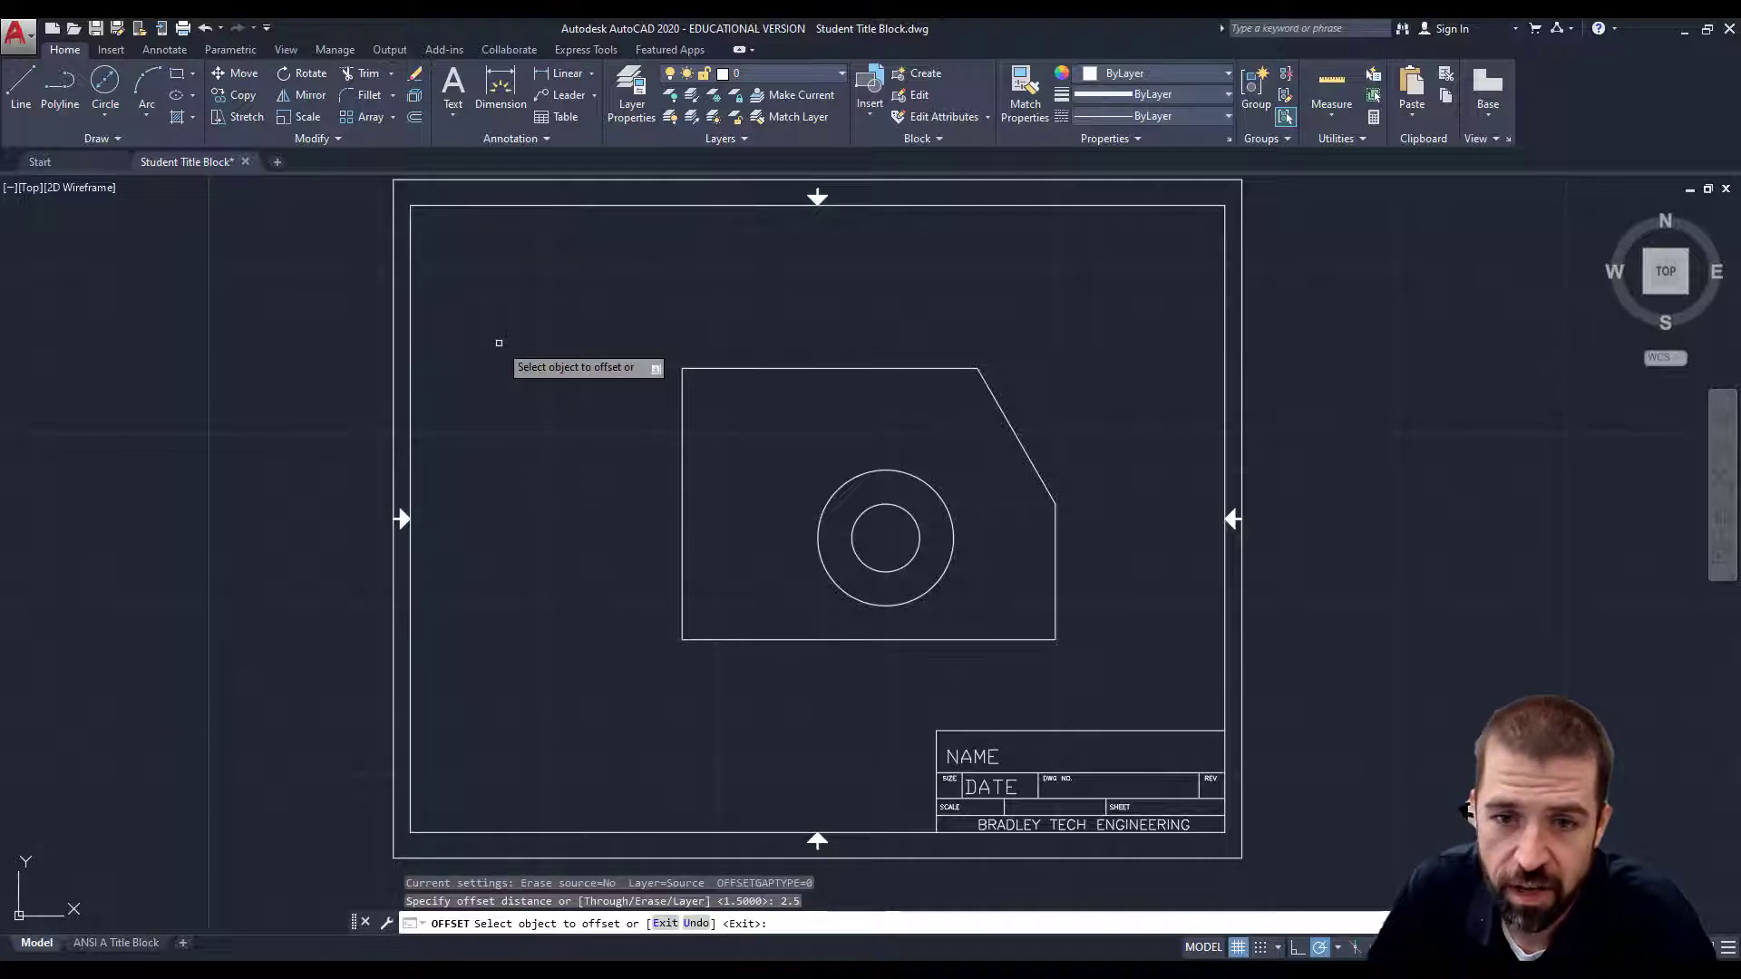
{"action": "left_click", "coordinate": [756, 639]}
{"action": "left_click", "coordinate": [750, 451]}
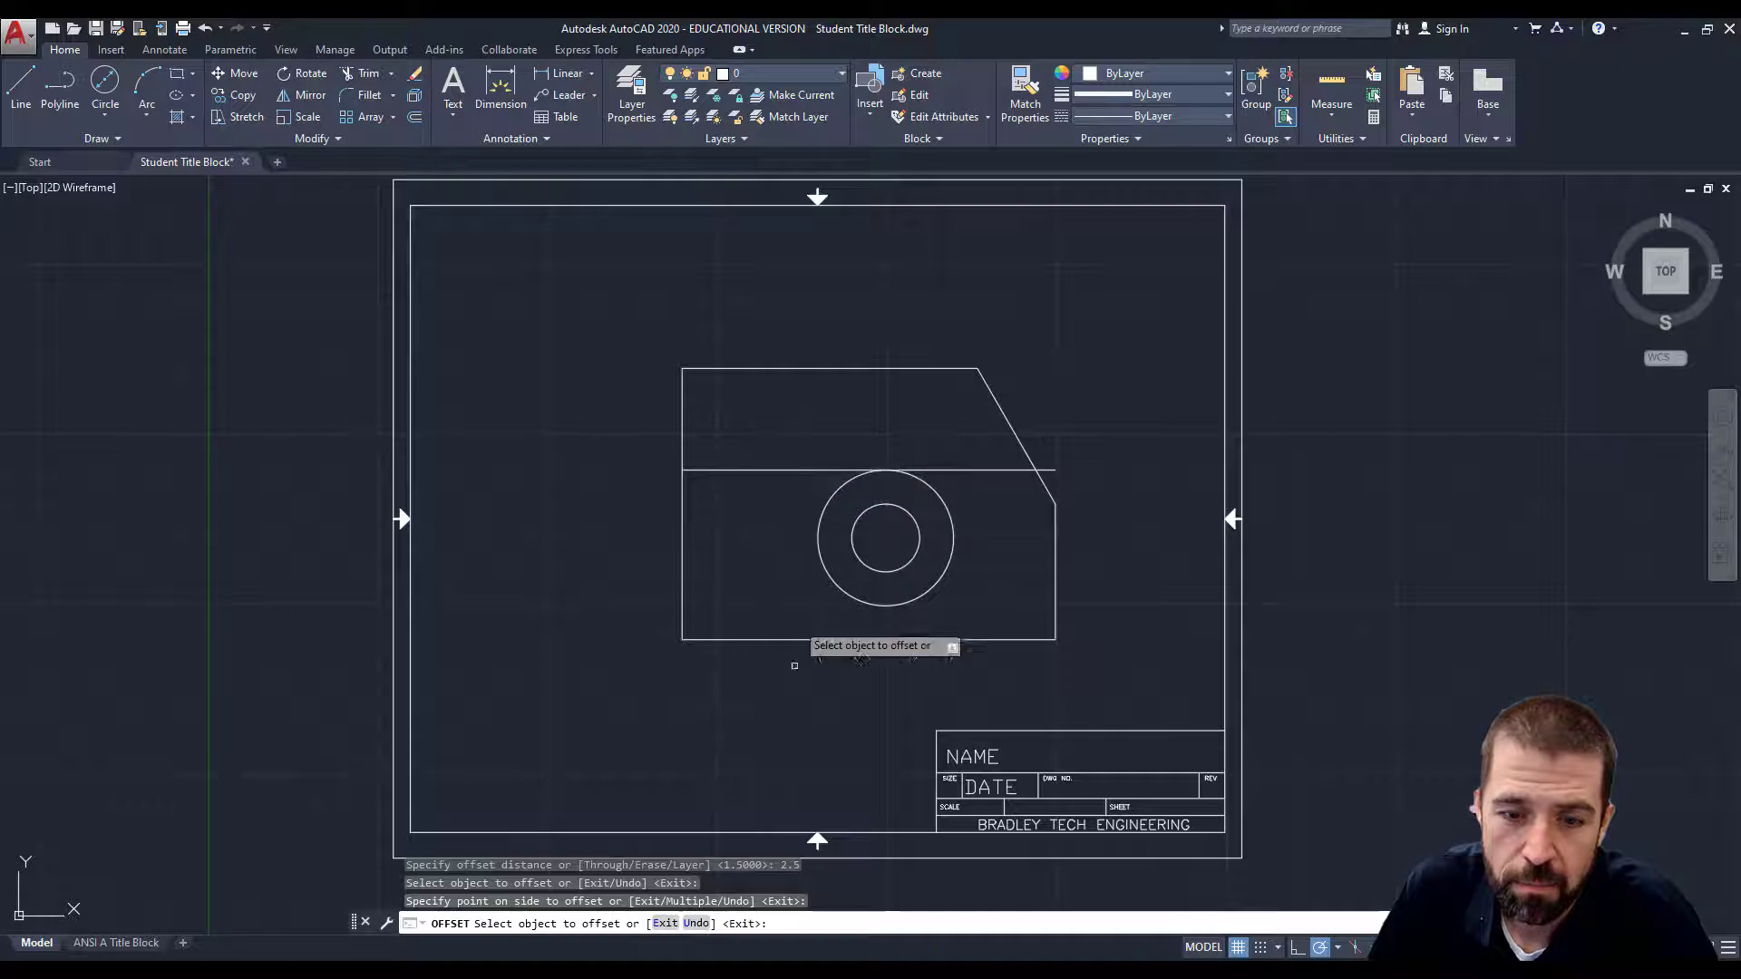
Step: Check the second circle's horizontal location in the PDF and offset the outline's left edge 1 unit to the right in AutoCAD
{"action": "key", "text": "alt+Tab"}
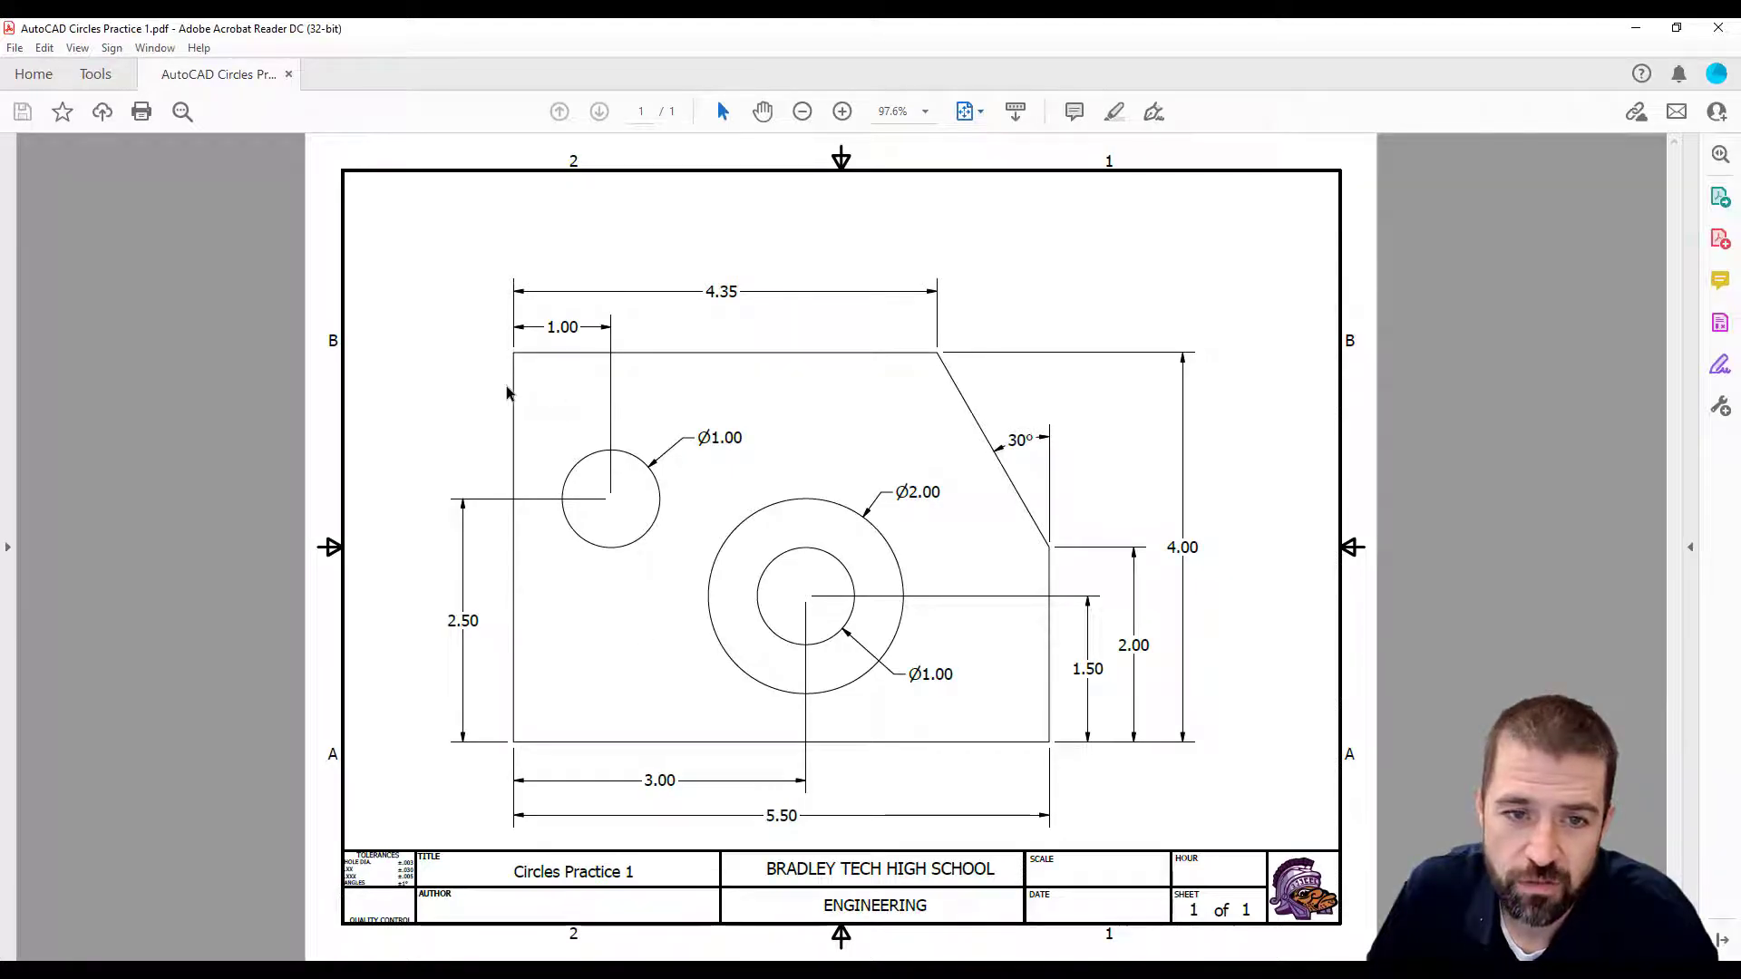
{"action": "key", "text": "alt+Tab"}
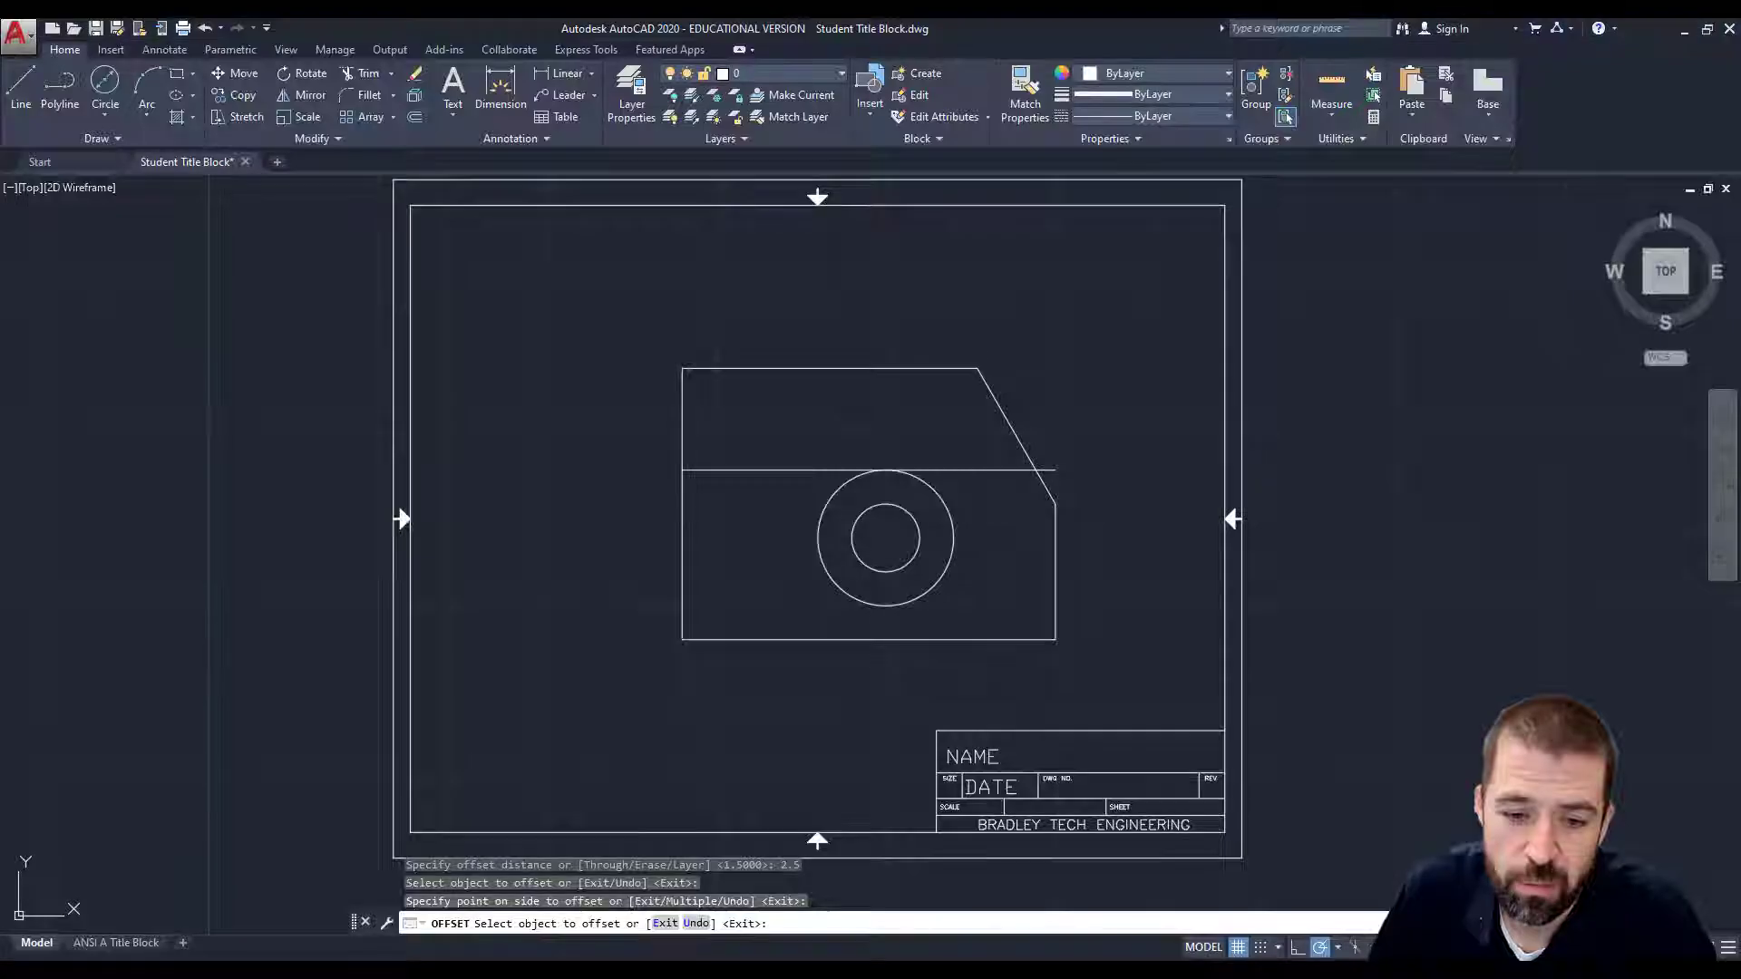
{"action": "left_click", "coordinate": [414, 117]}
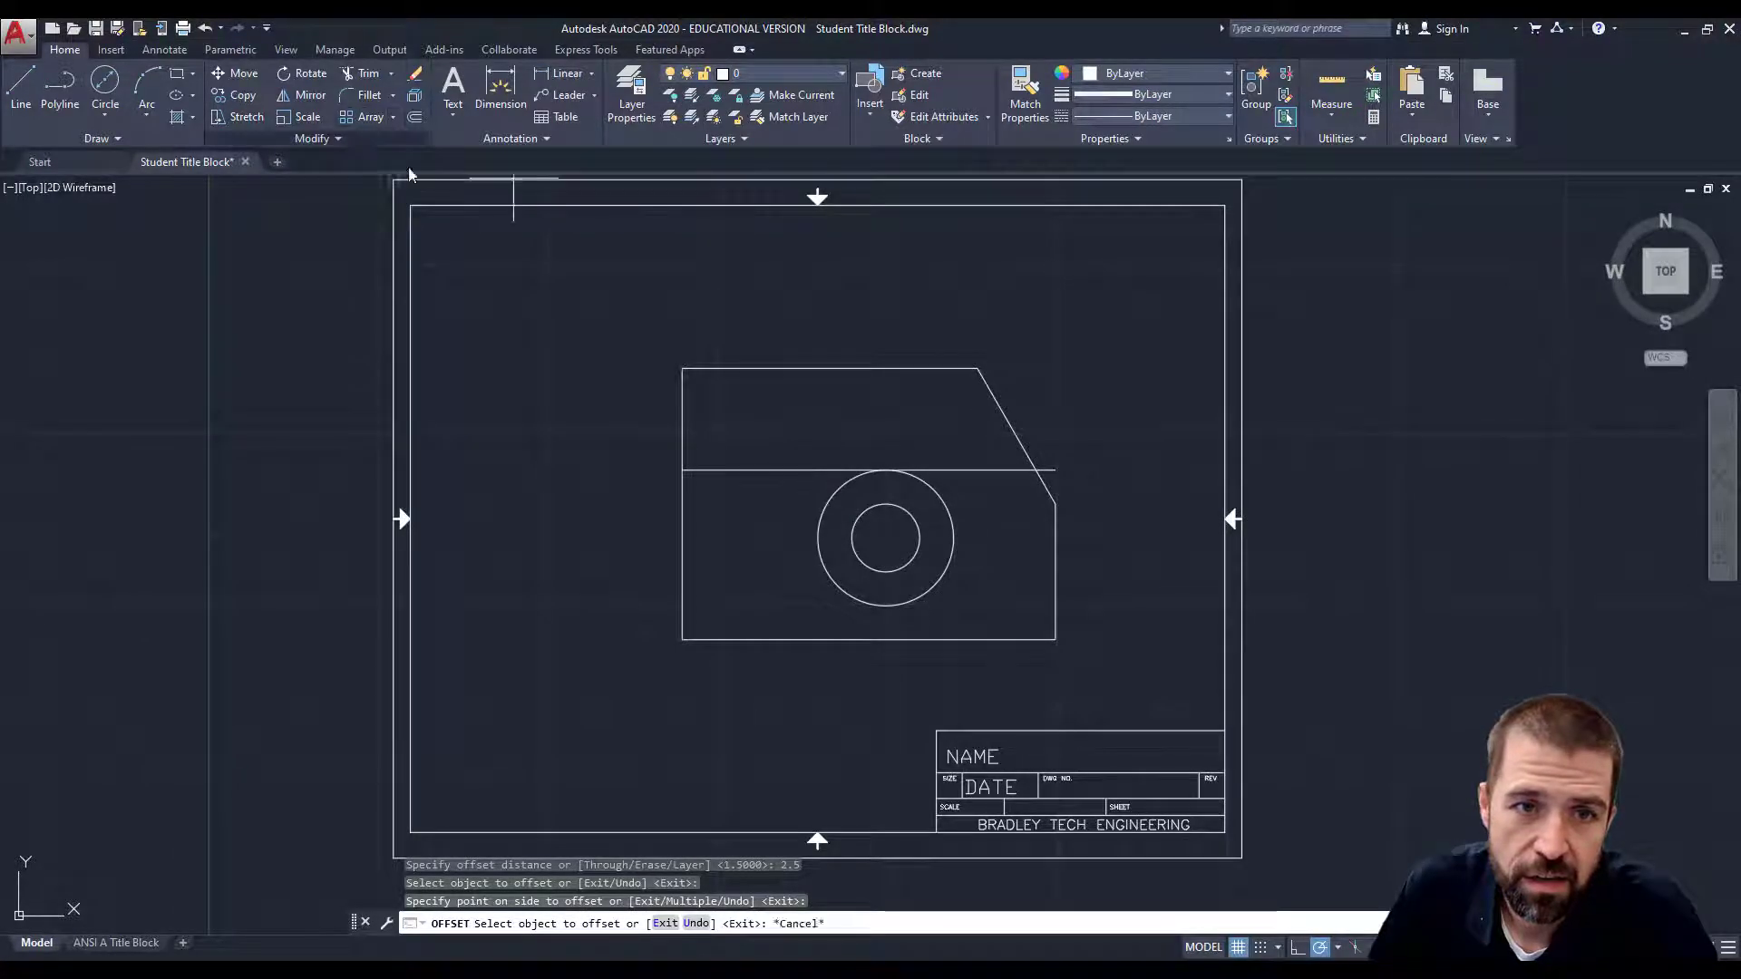
{"action": "type", "text": "1"}
{"action": "key", "text": "Return"}
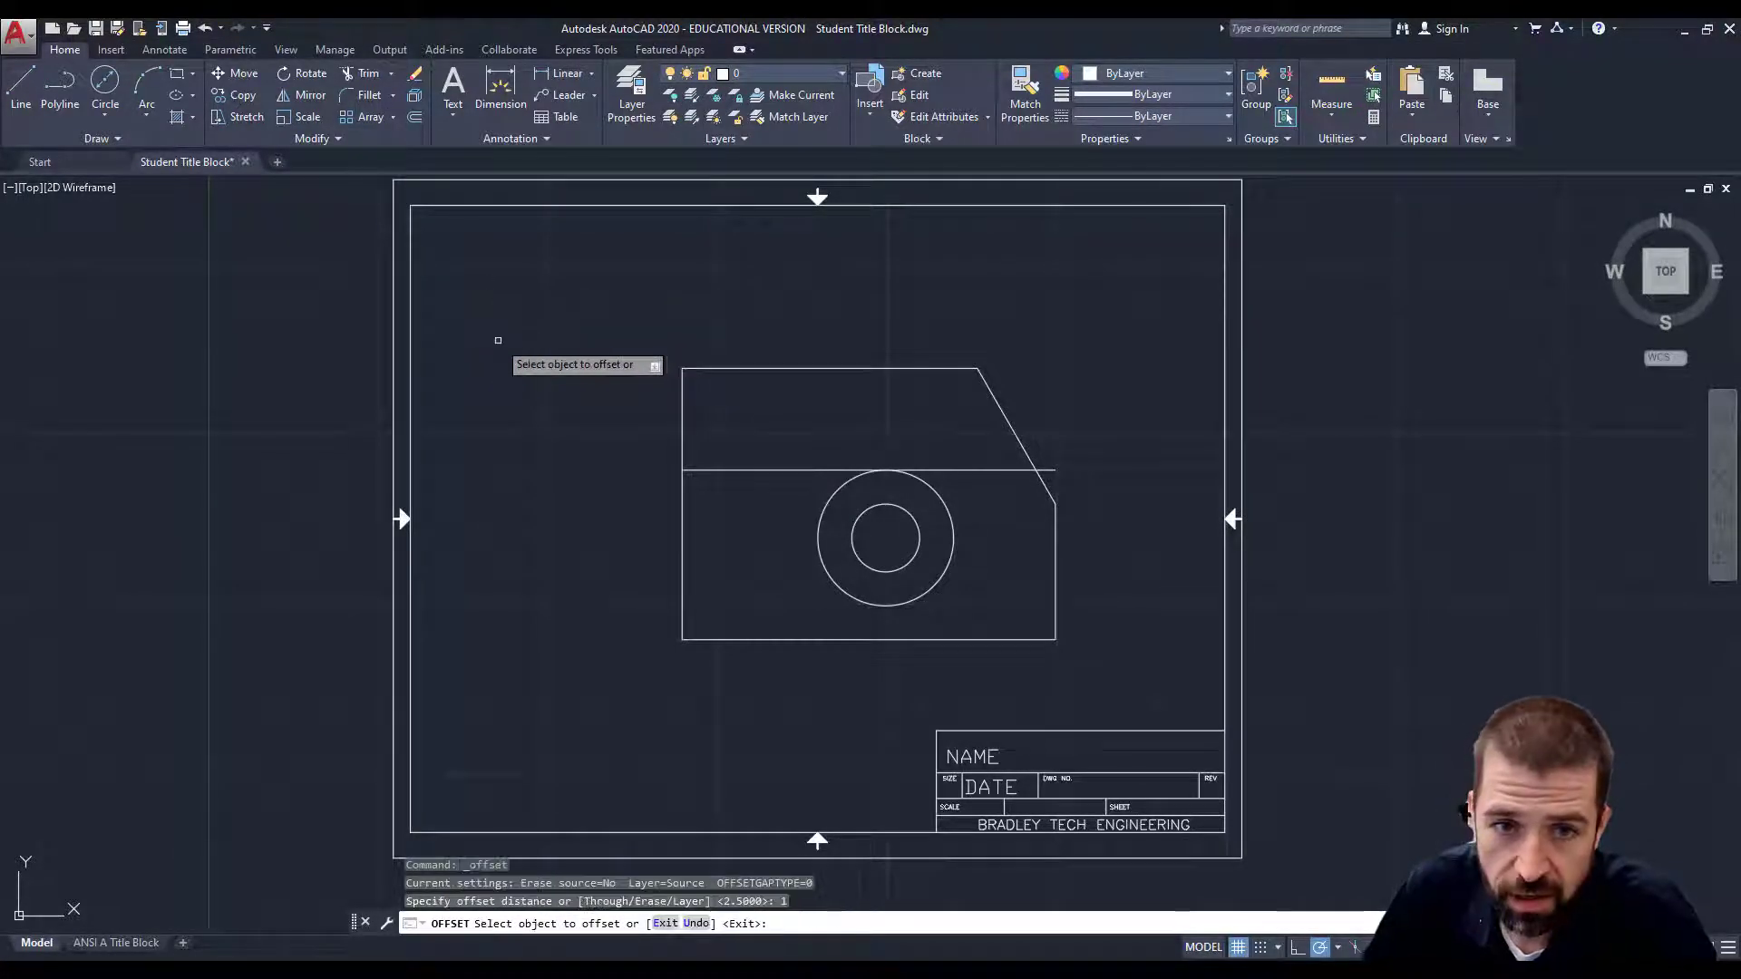
{"action": "left_click", "coordinate": [682, 440]}
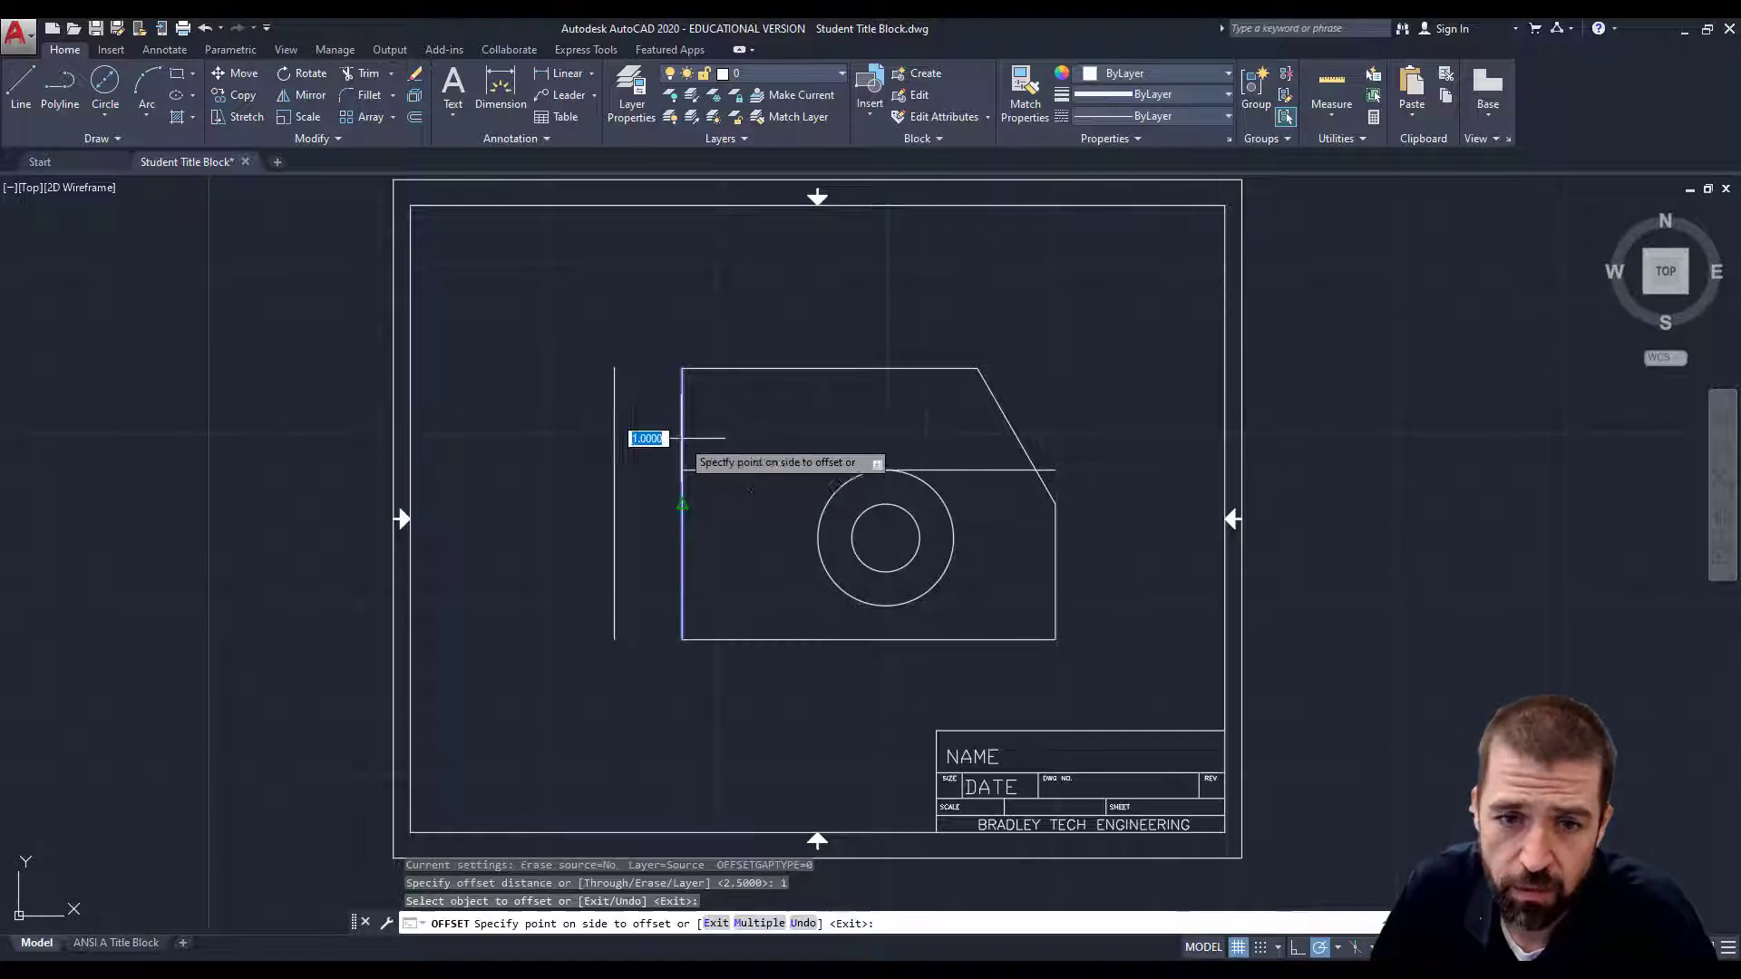
{"action": "left_click", "coordinate": [764, 449]}
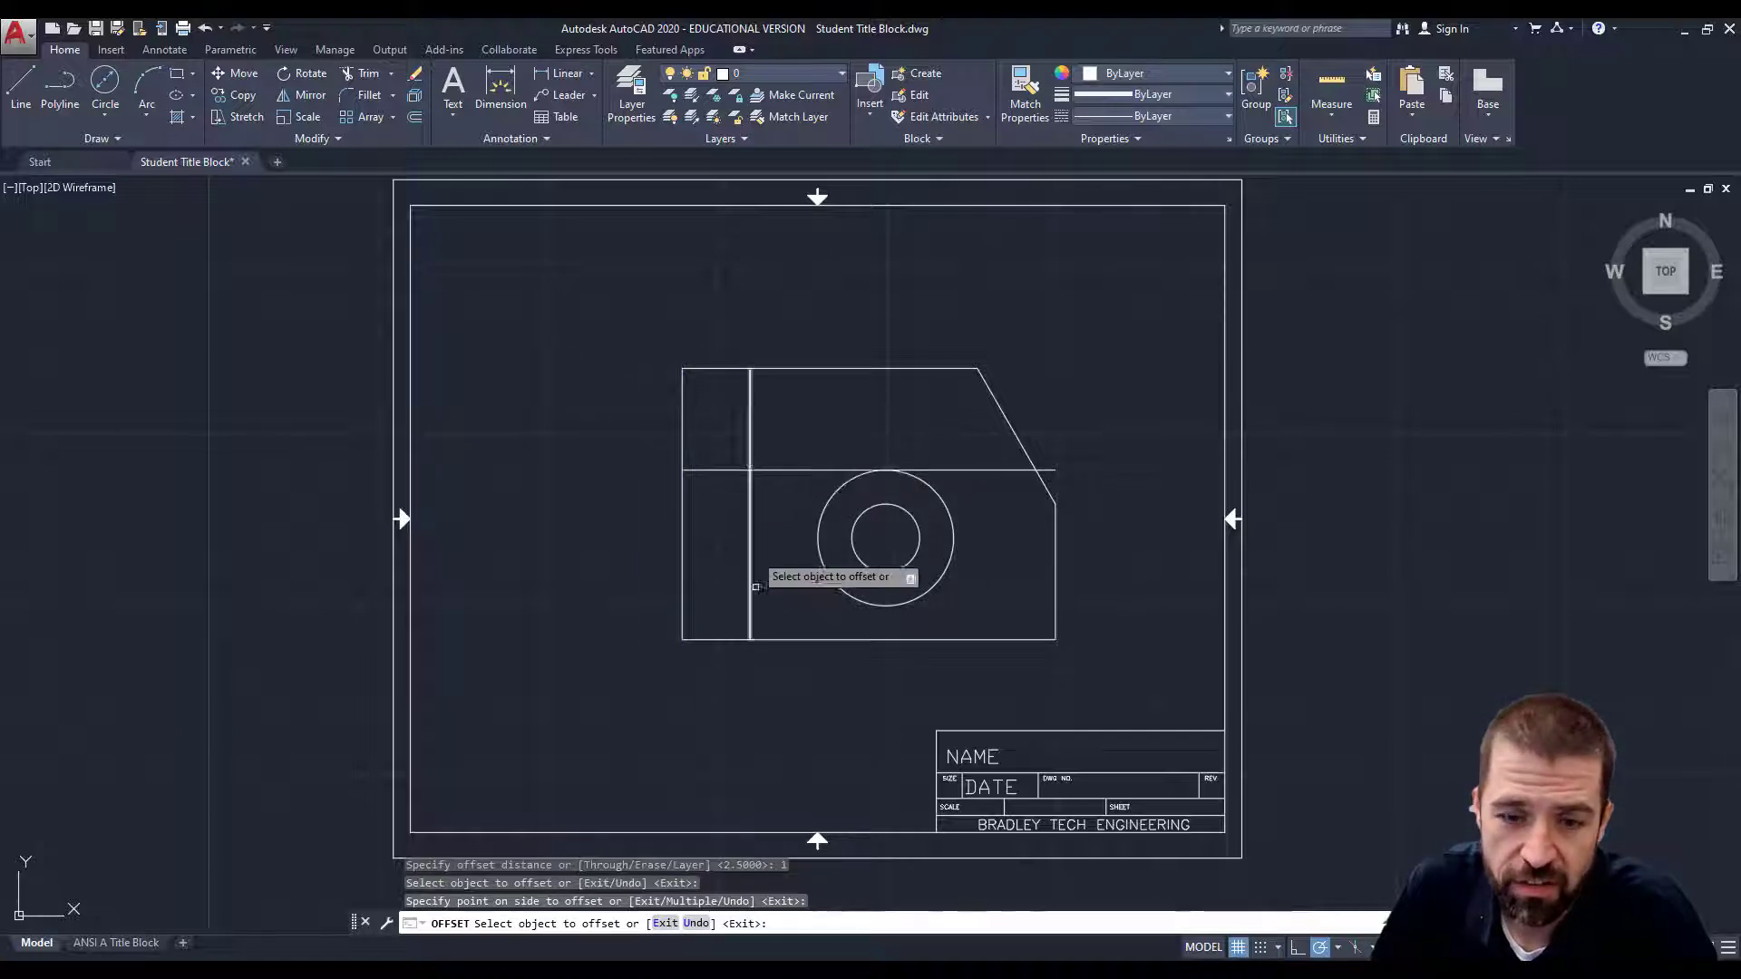
Step: Check the upper-left circle in the PDF and draw it in AutoCAD with a 1-unit diameter, centered where the new offset lines intersect
{"action": "key", "text": "alt+Tab"}
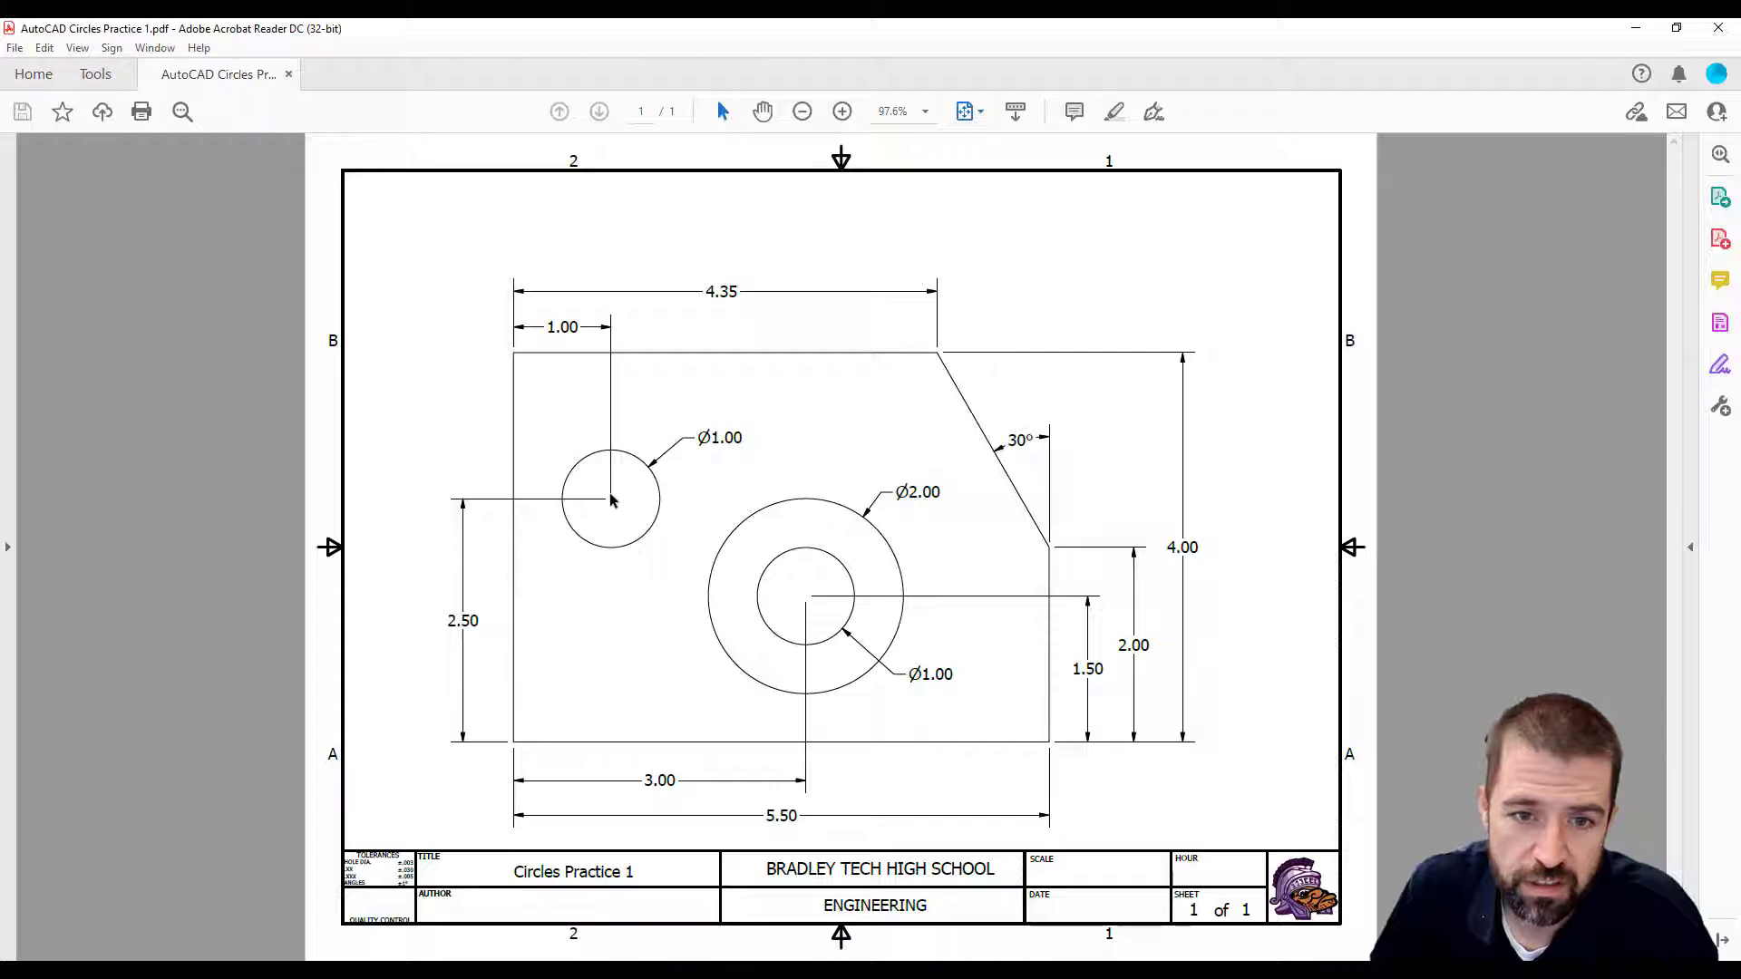
{"action": "key", "text": "alt+Tab"}
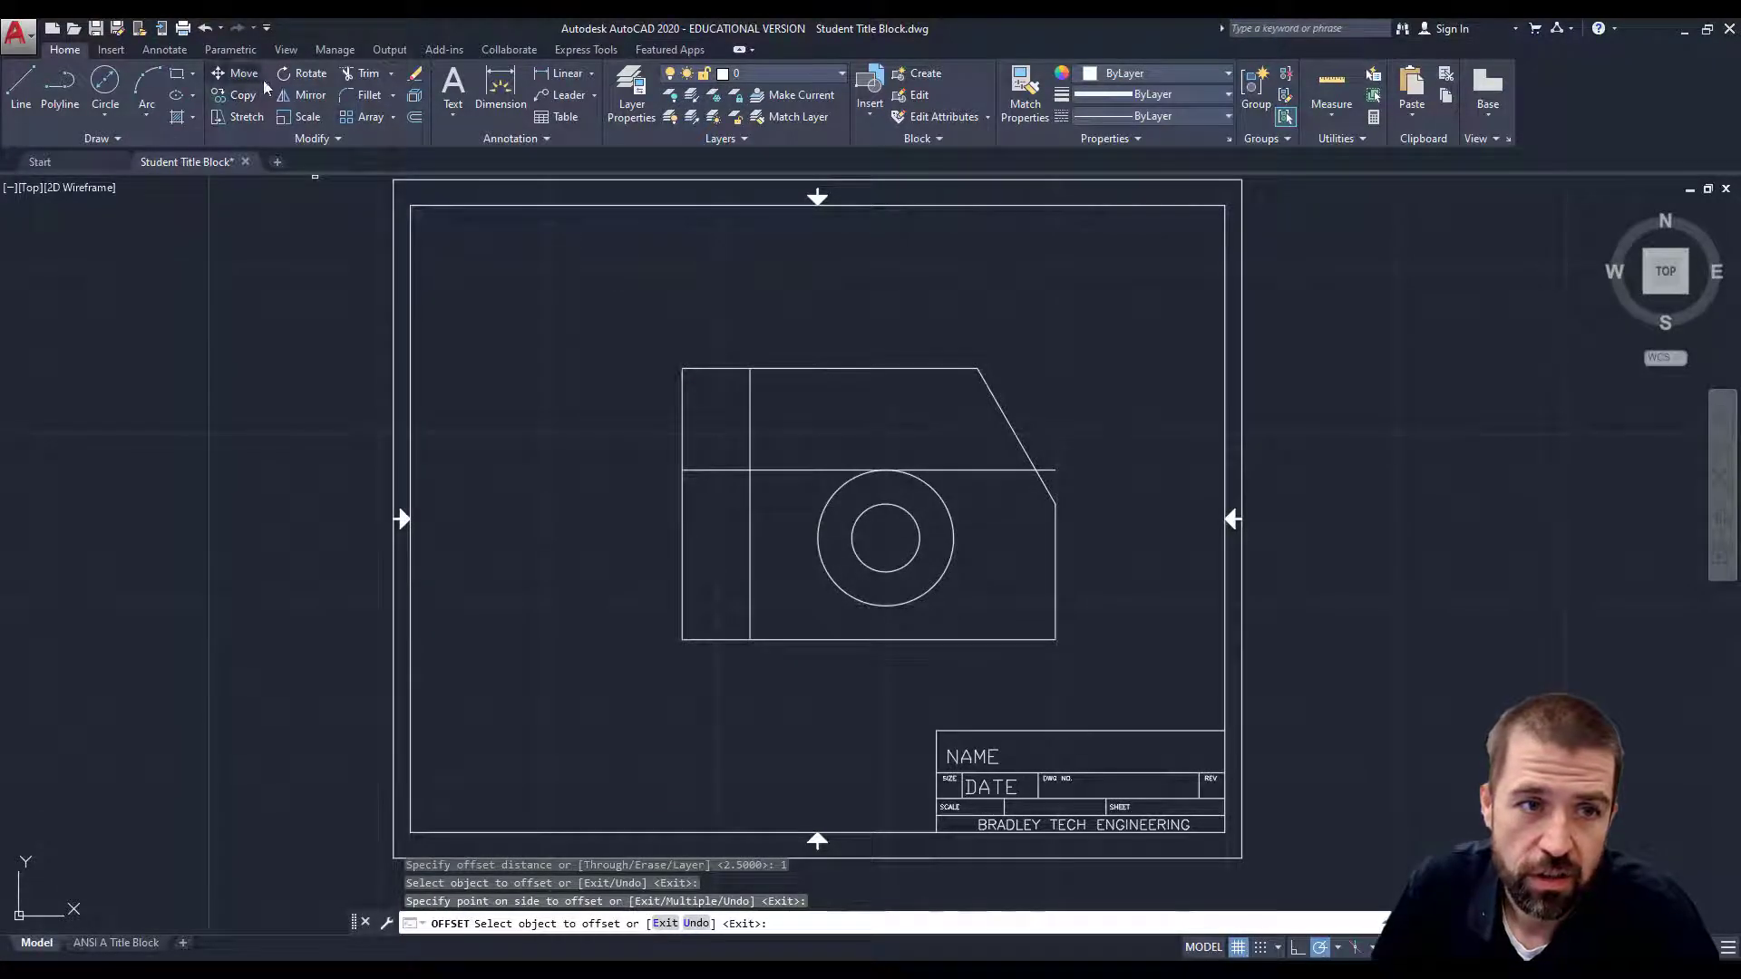
{"action": "left_click", "coordinate": [106, 82]}
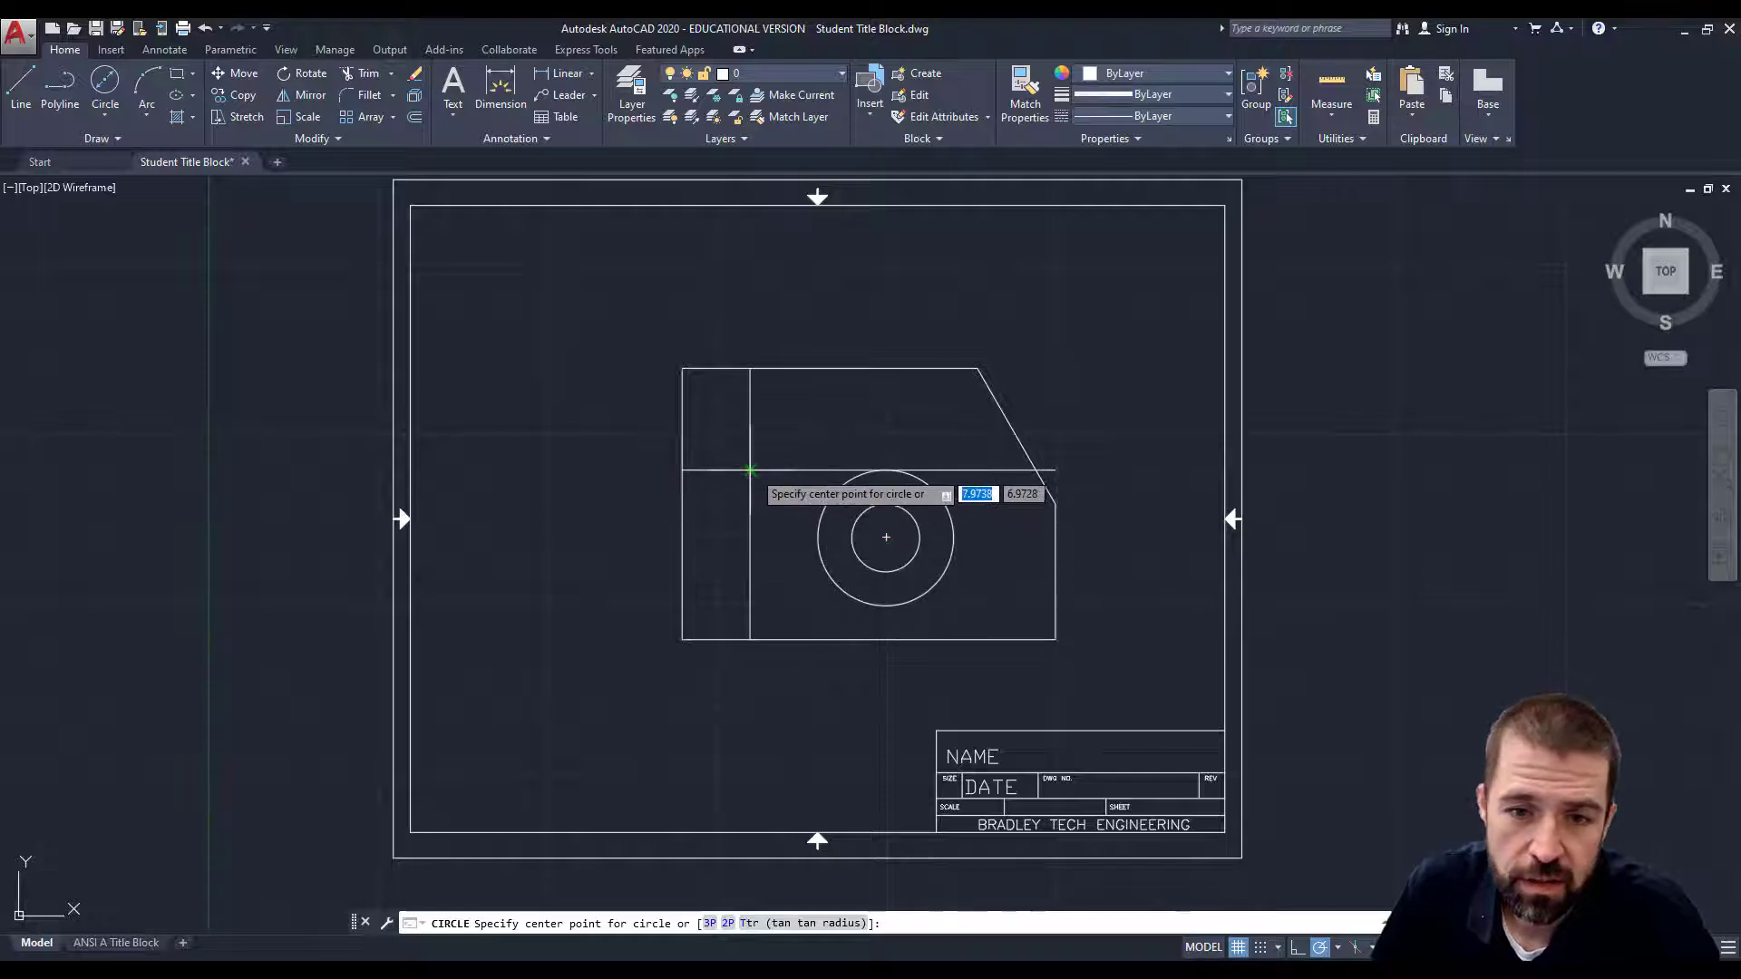
{"action": "left_click", "coordinate": [750, 470]}
{"action": "key", "text": "Return"}
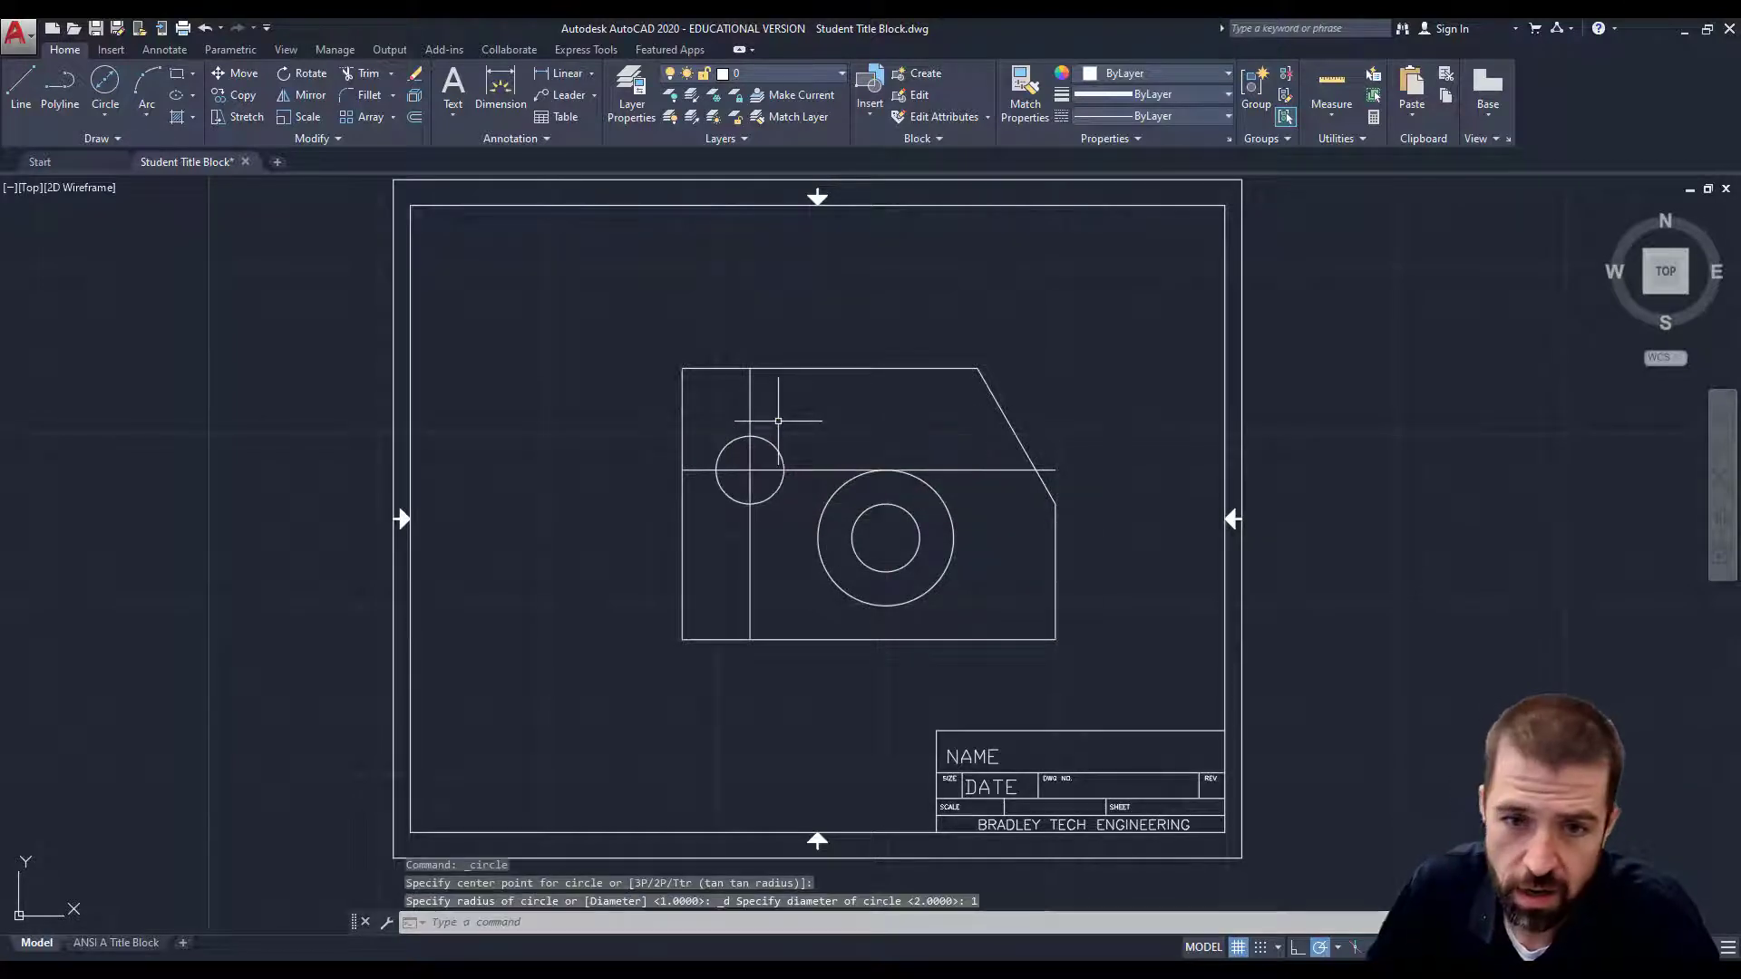
Step: Delete the two offset lines that cross at the center of the upper-left circle
{"action": "left_click", "coordinate": [804, 470]}
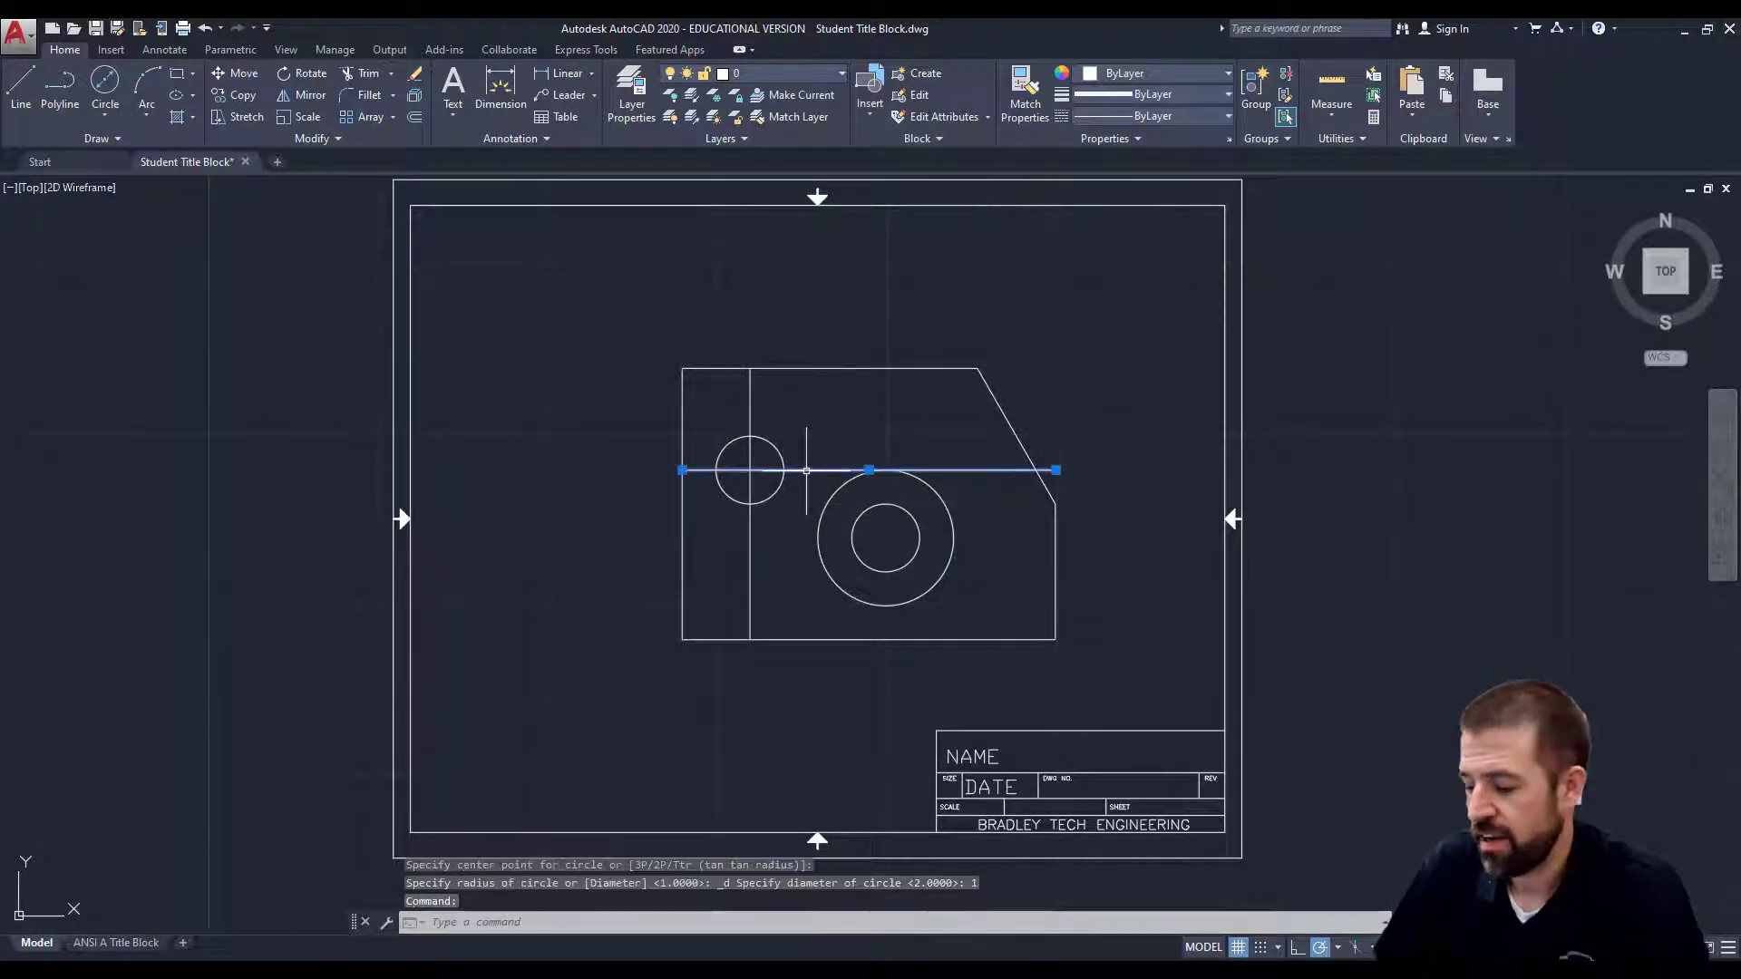
{"action": "key", "text": "Delete"}
{"action": "left_click", "coordinate": [749, 400]}
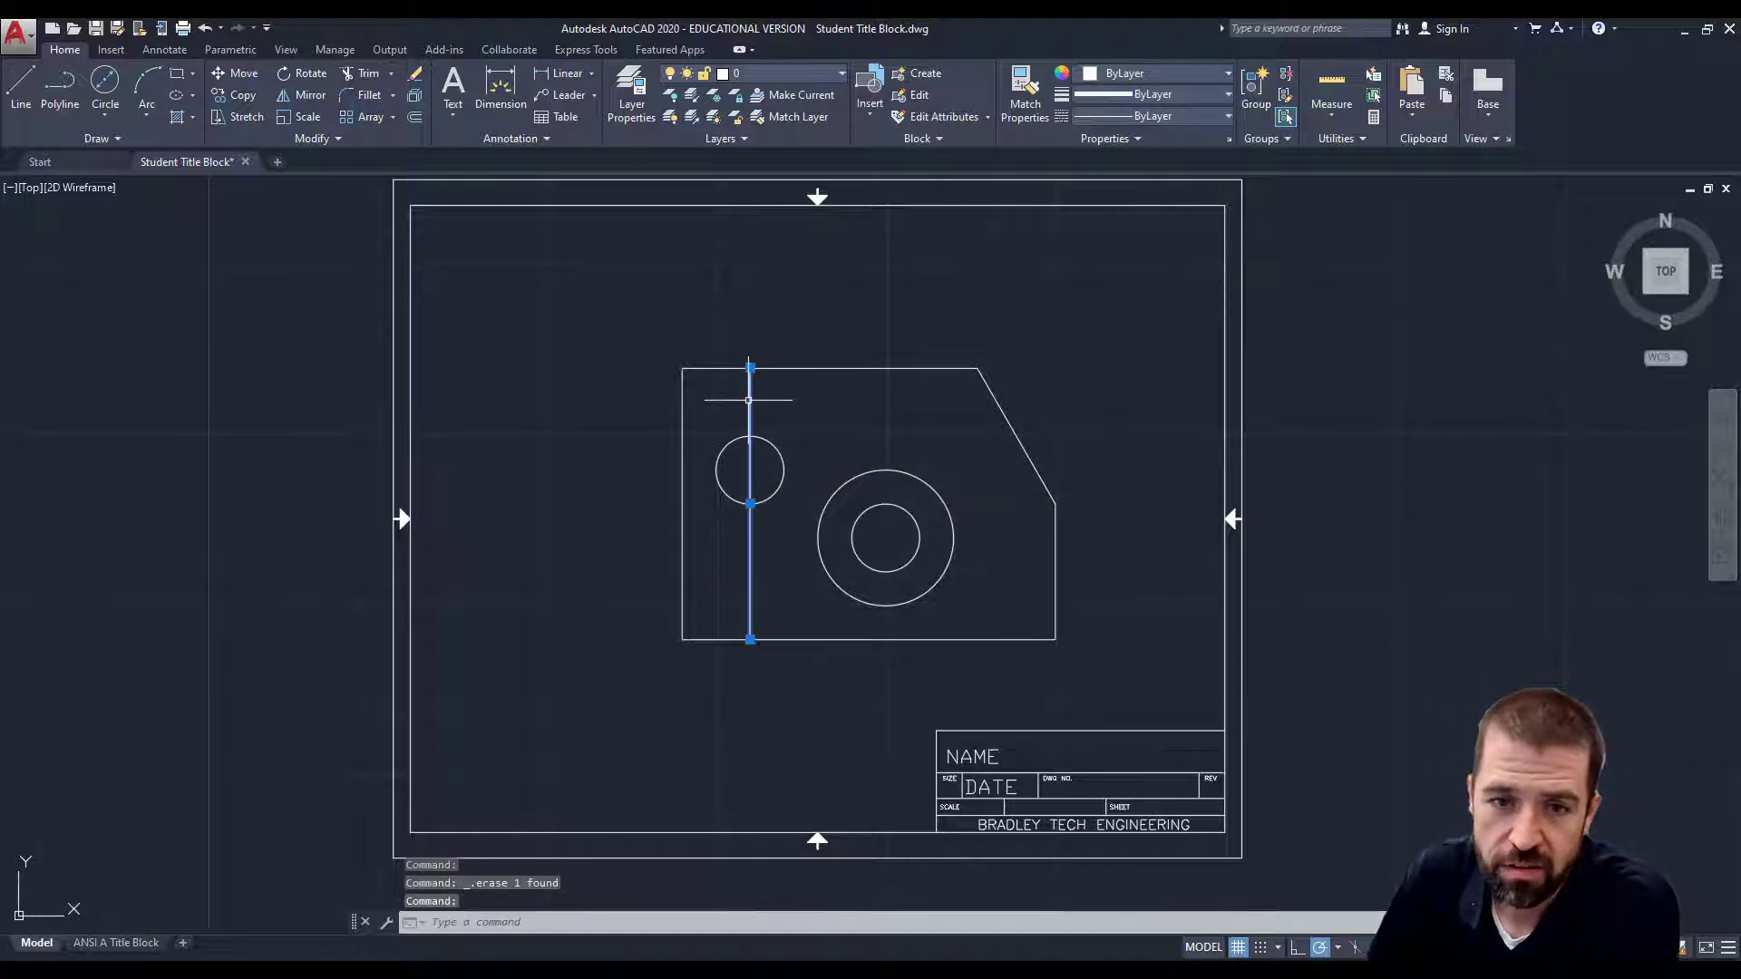
{"action": "key", "text": "Delete"}
Step: Make the DIMENSION layer current
{"action": "middle_click_drag", "start_coordinate": [1030, 622], "coordinate": [987, 629]}
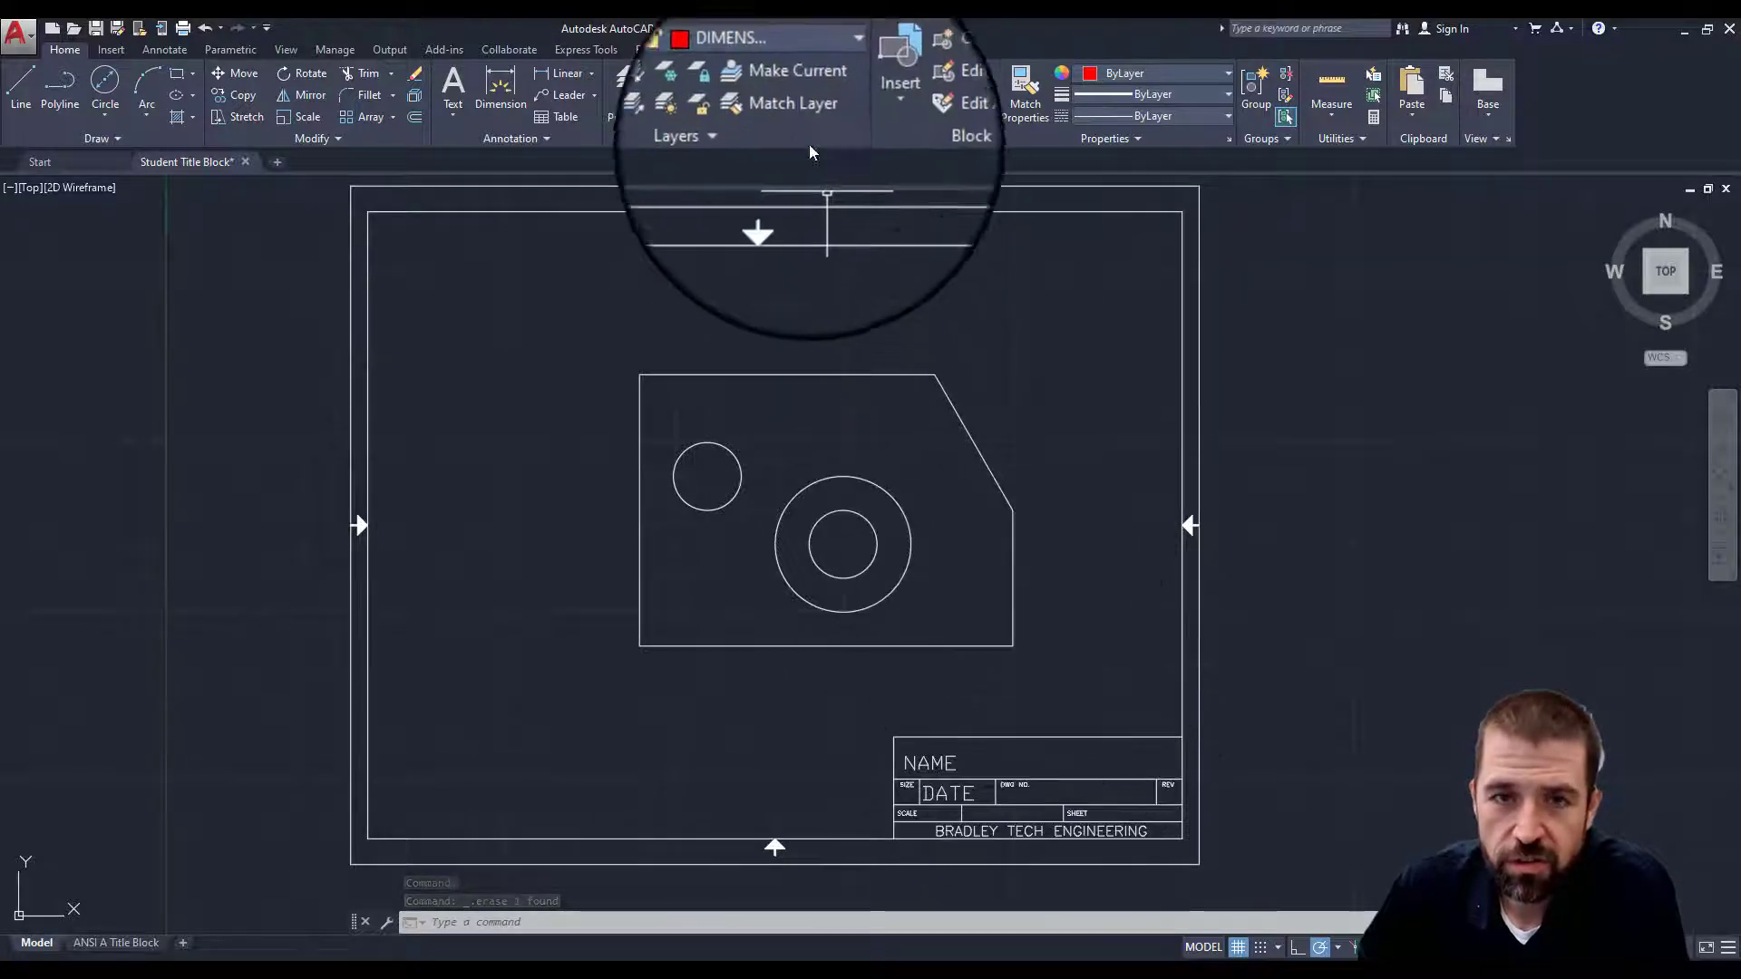
{"action": "left_click", "coordinate": [806, 71]}
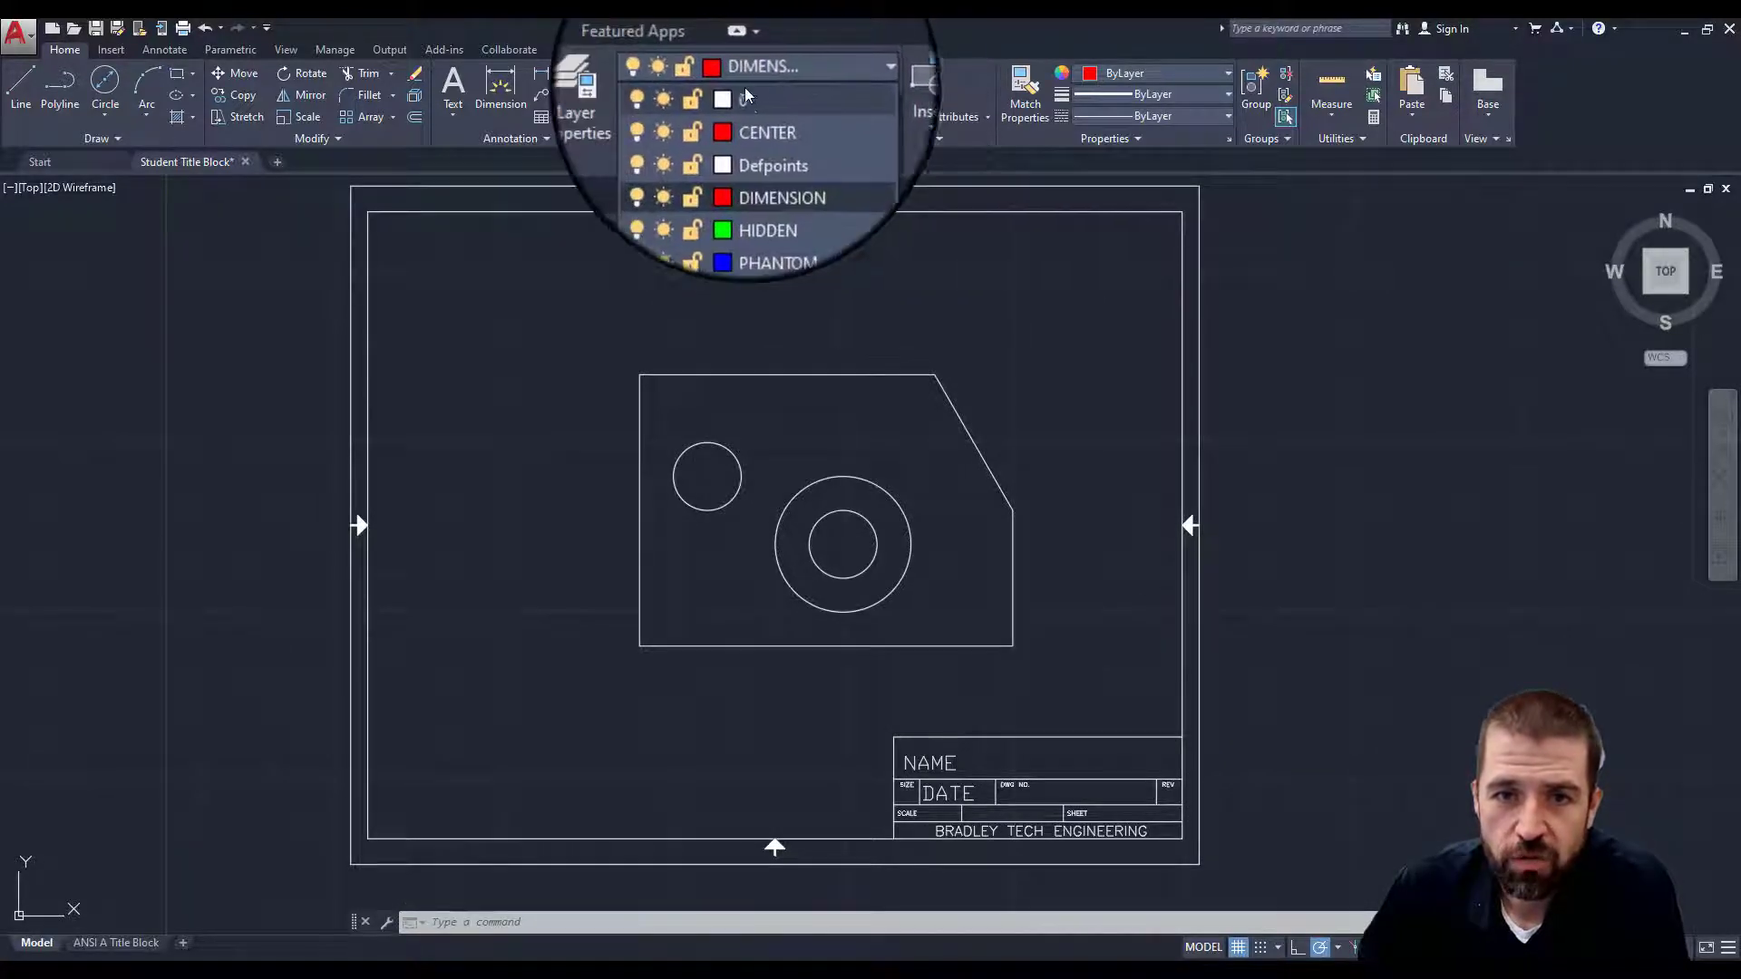
{"action": "left_click", "coordinate": [764, 163]}
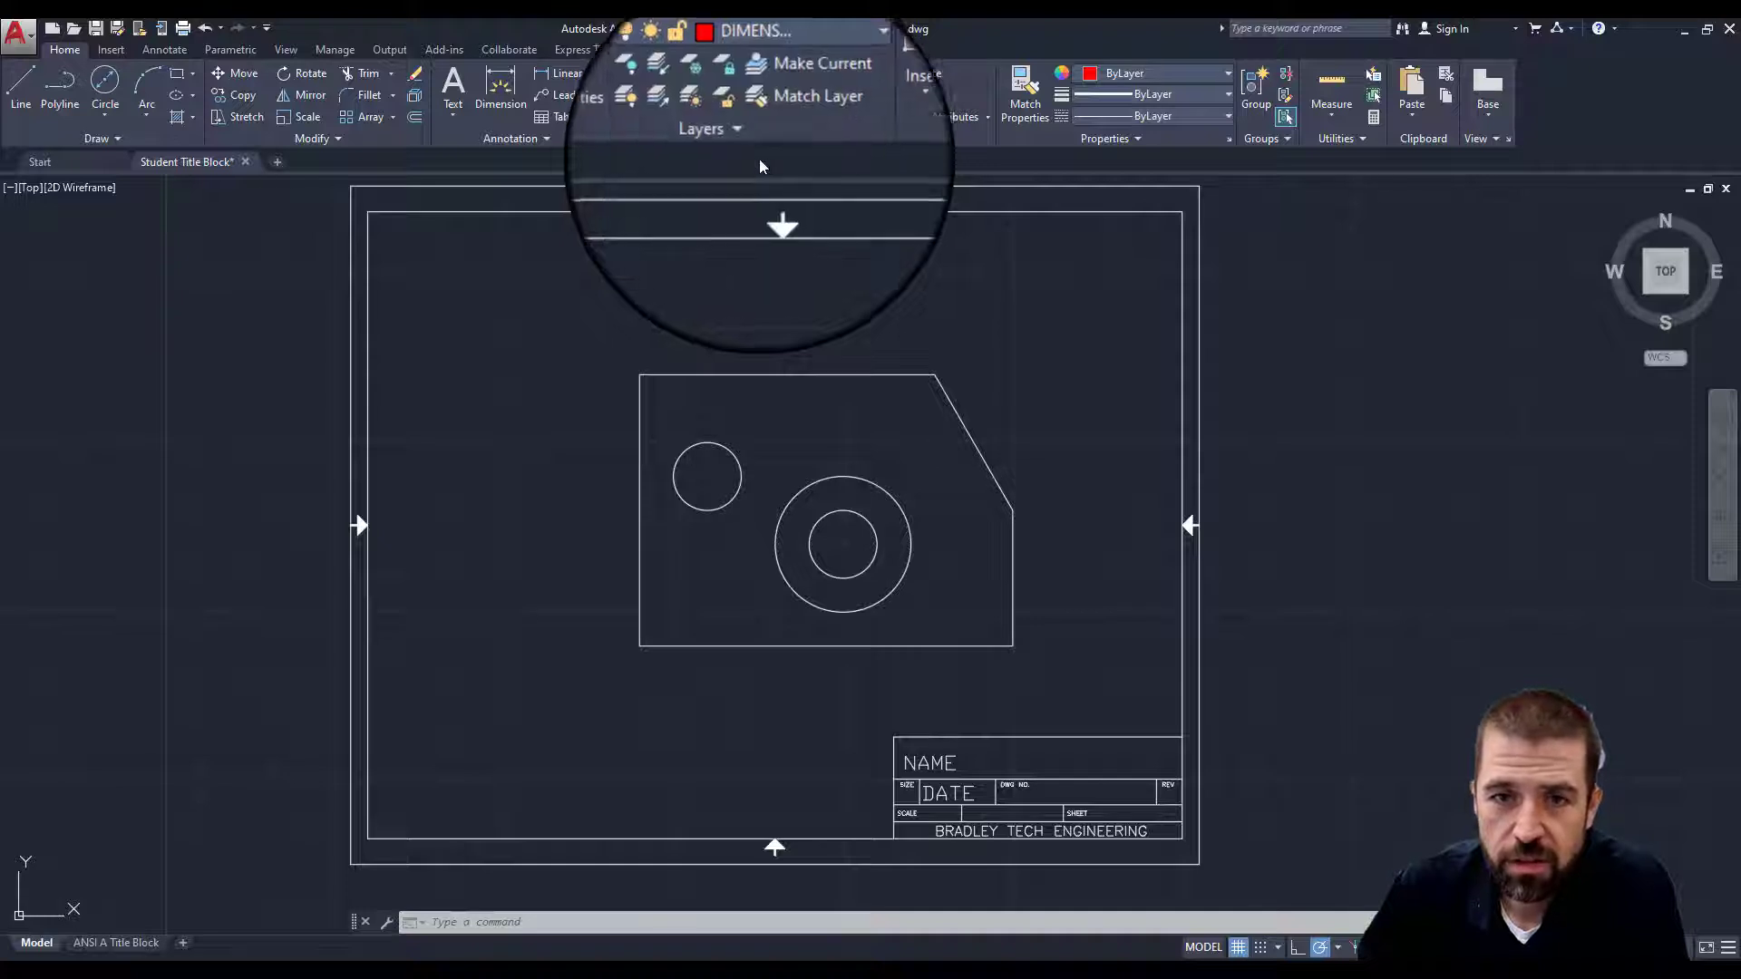
Step: Check the dimension layout in the PDF and dimension the length of the outline's top edge in AutoCAD, placing the dimension above it
{"action": "left_click", "coordinate": [502, 88]}
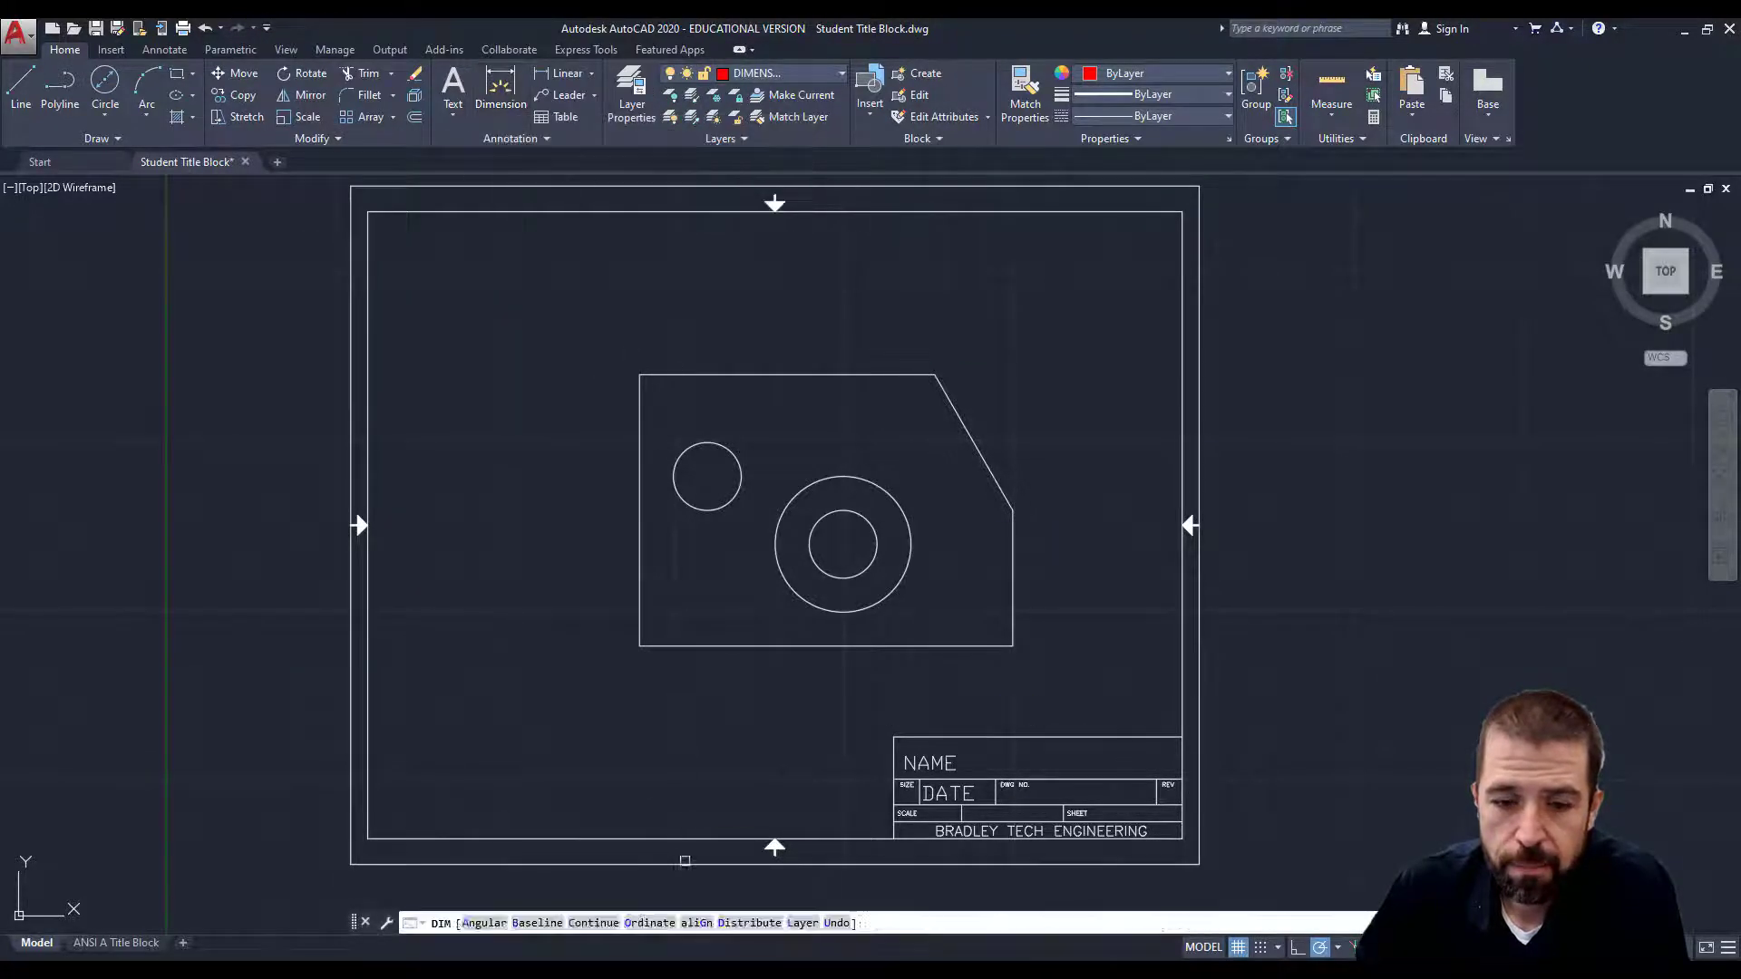
{"action": "key", "text": "alt+Tab"}
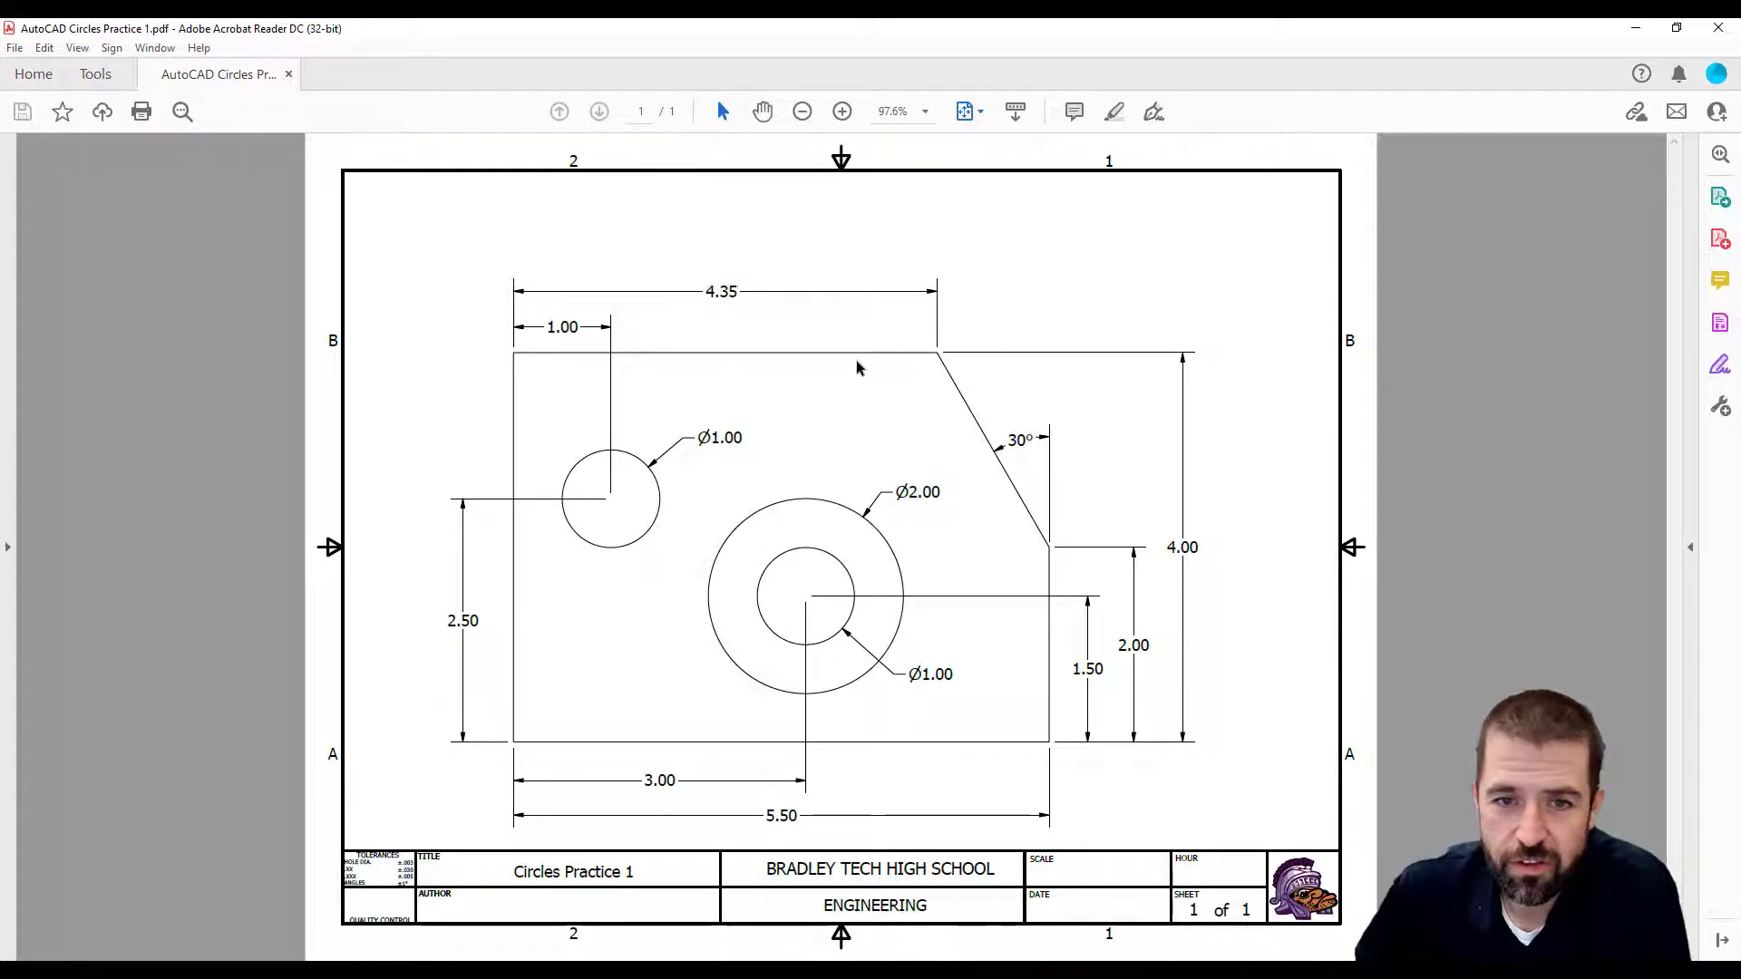
{"action": "key", "text": "alt+Tab"}
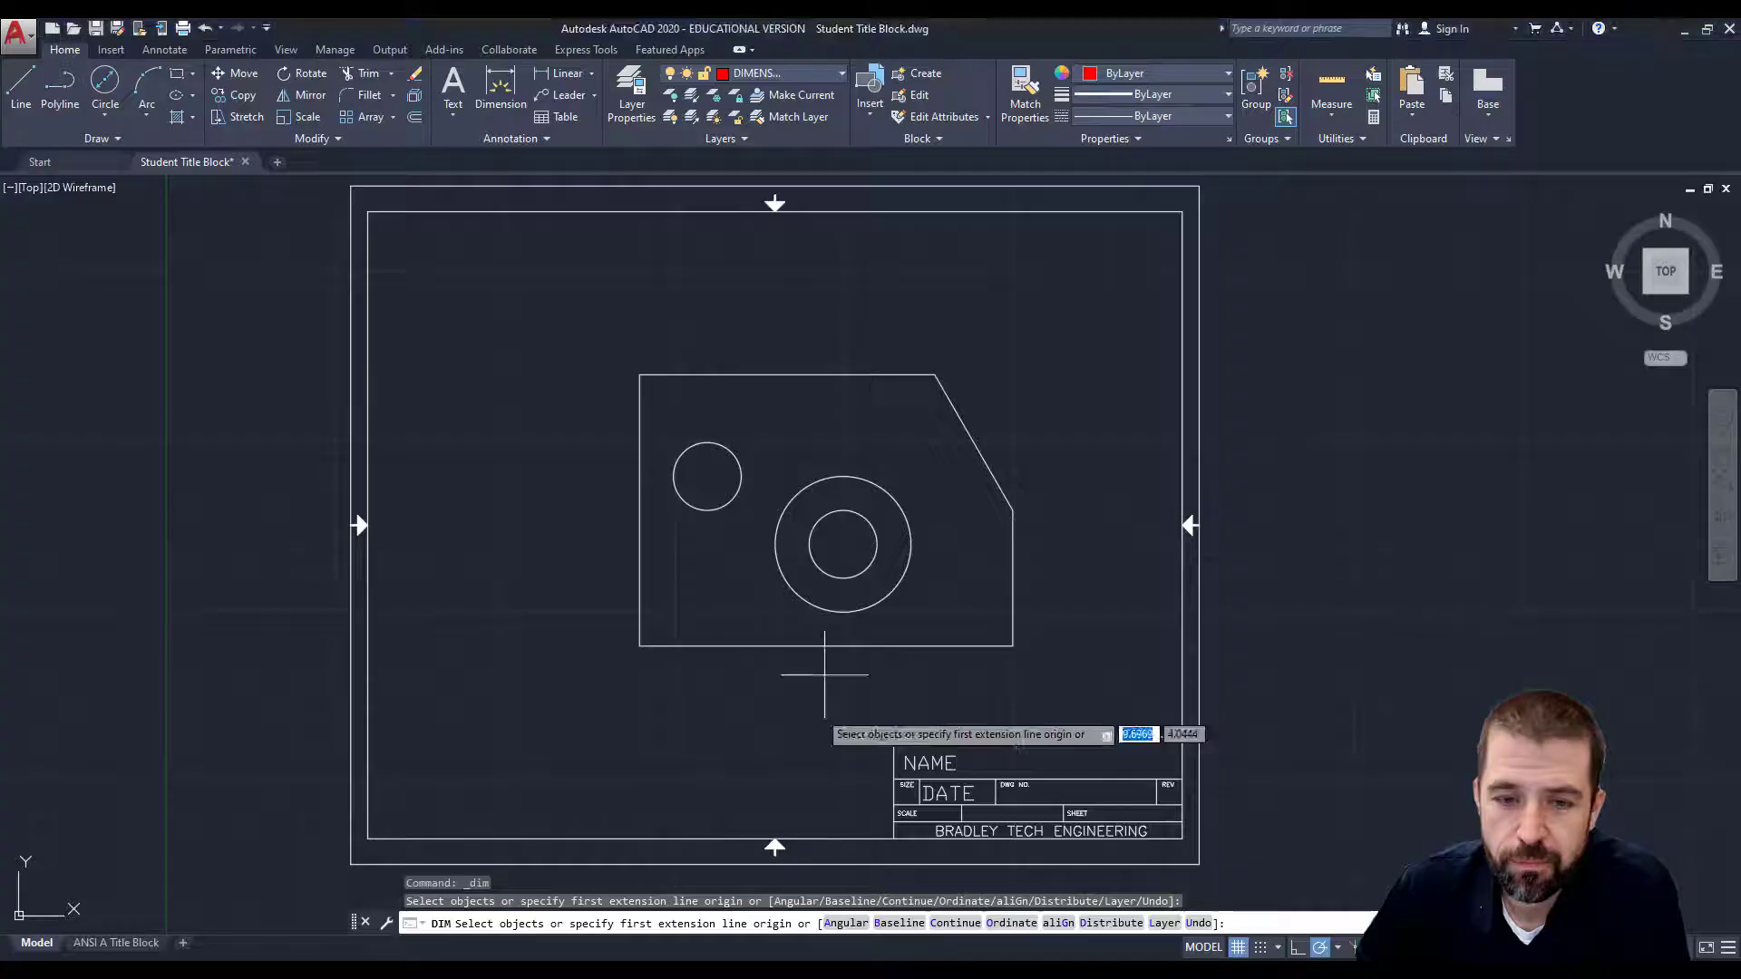
{"action": "left_click", "coordinate": [639, 374]}
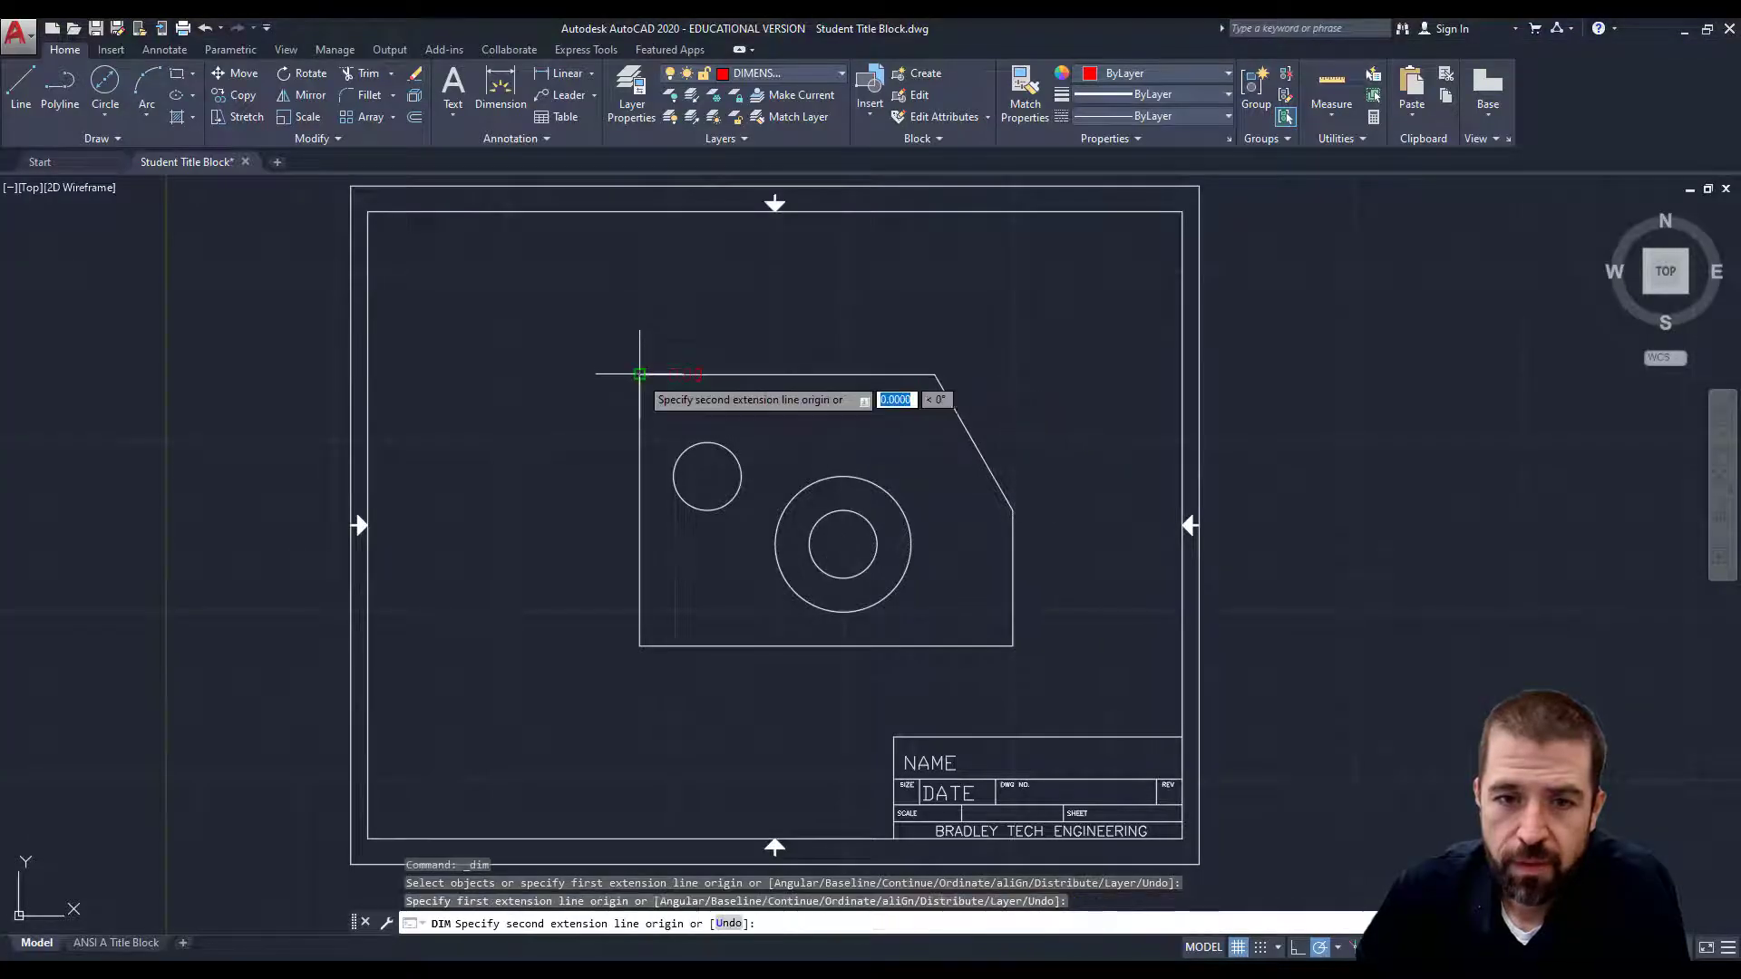
{"action": "left_click", "coordinate": [935, 375]}
{"action": "left_click", "coordinate": [811, 314]}
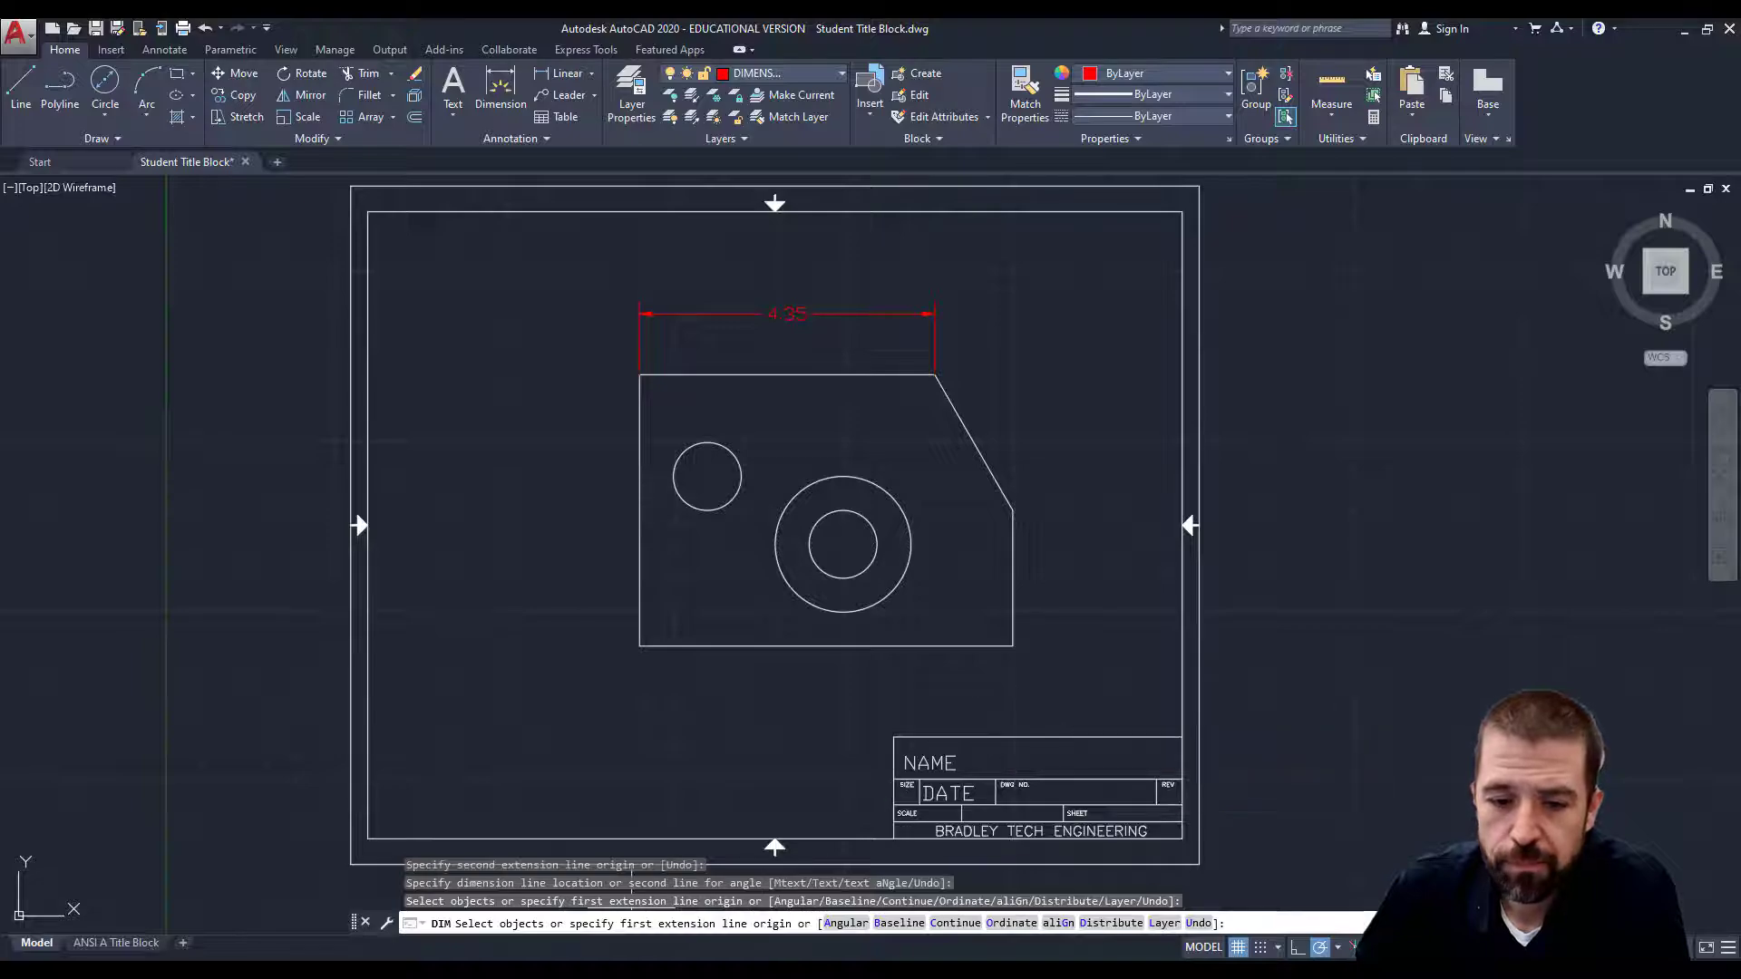
Step: Check the PDF again and dimension the length of the outline's bottom edge in AutoCAD, placing the dimension below it
{"action": "key", "text": "alt+Tab"}
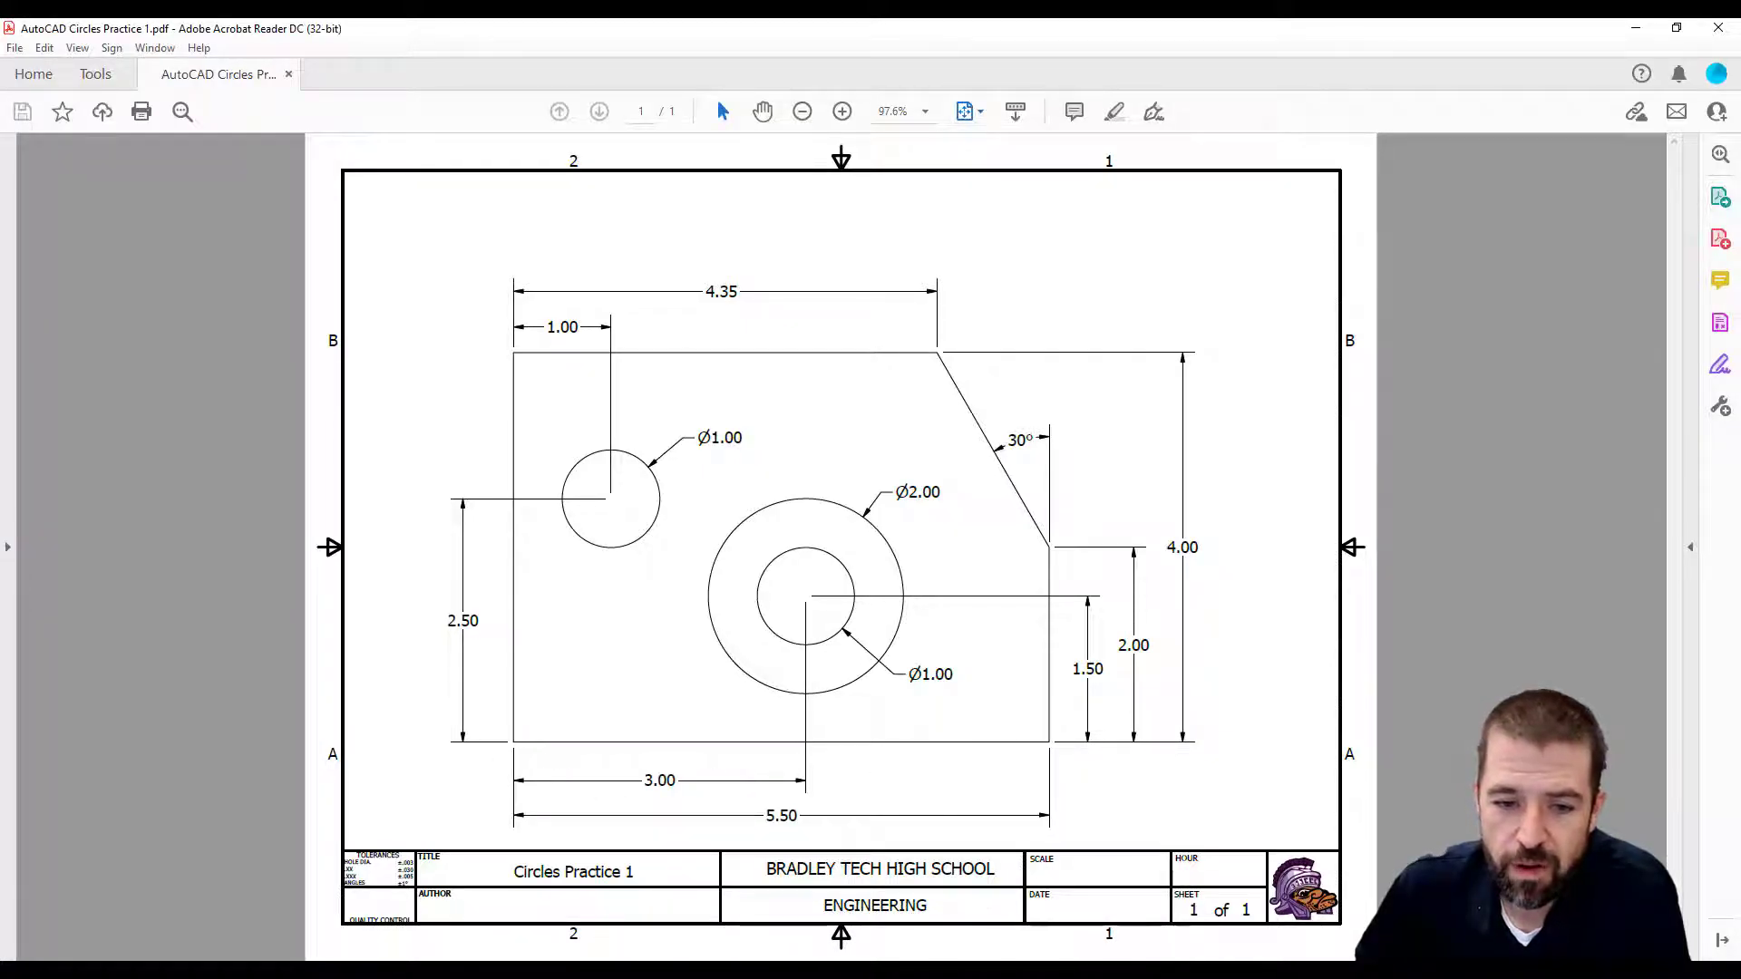
{"action": "key", "text": "alt+Tab"}
{"action": "left_click", "coordinate": [640, 646]}
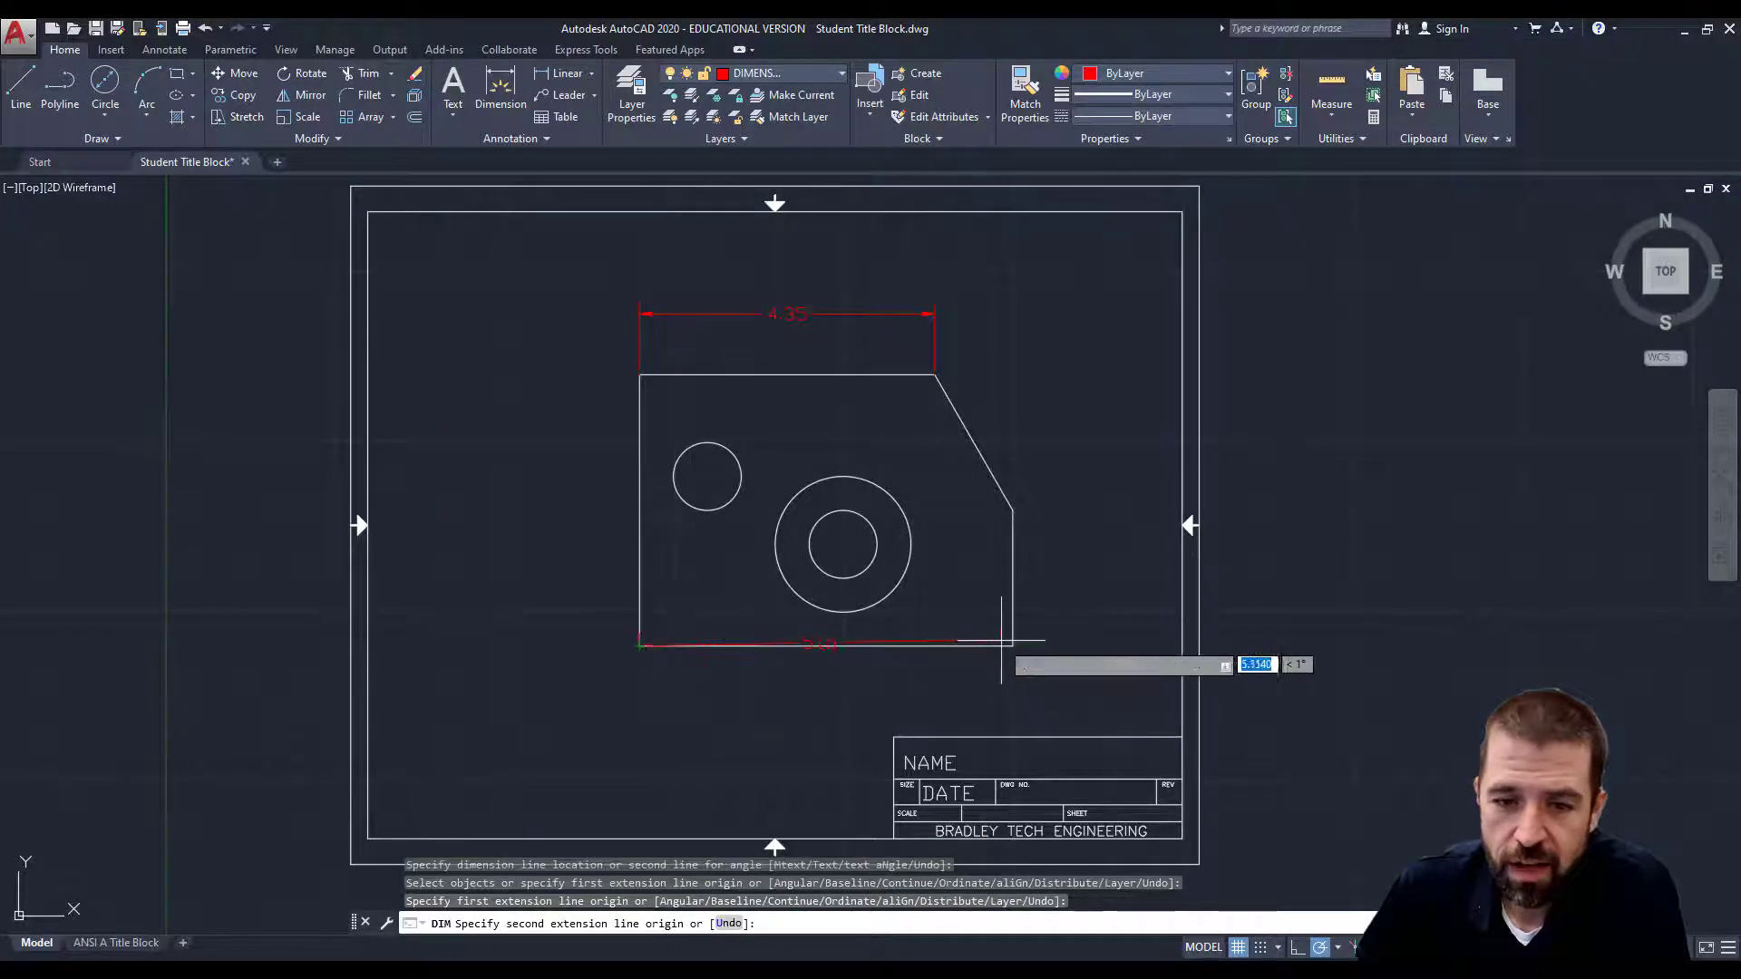
{"action": "left_click", "coordinate": [1013, 646]}
{"action": "left_click", "coordinate": [943, 698]}
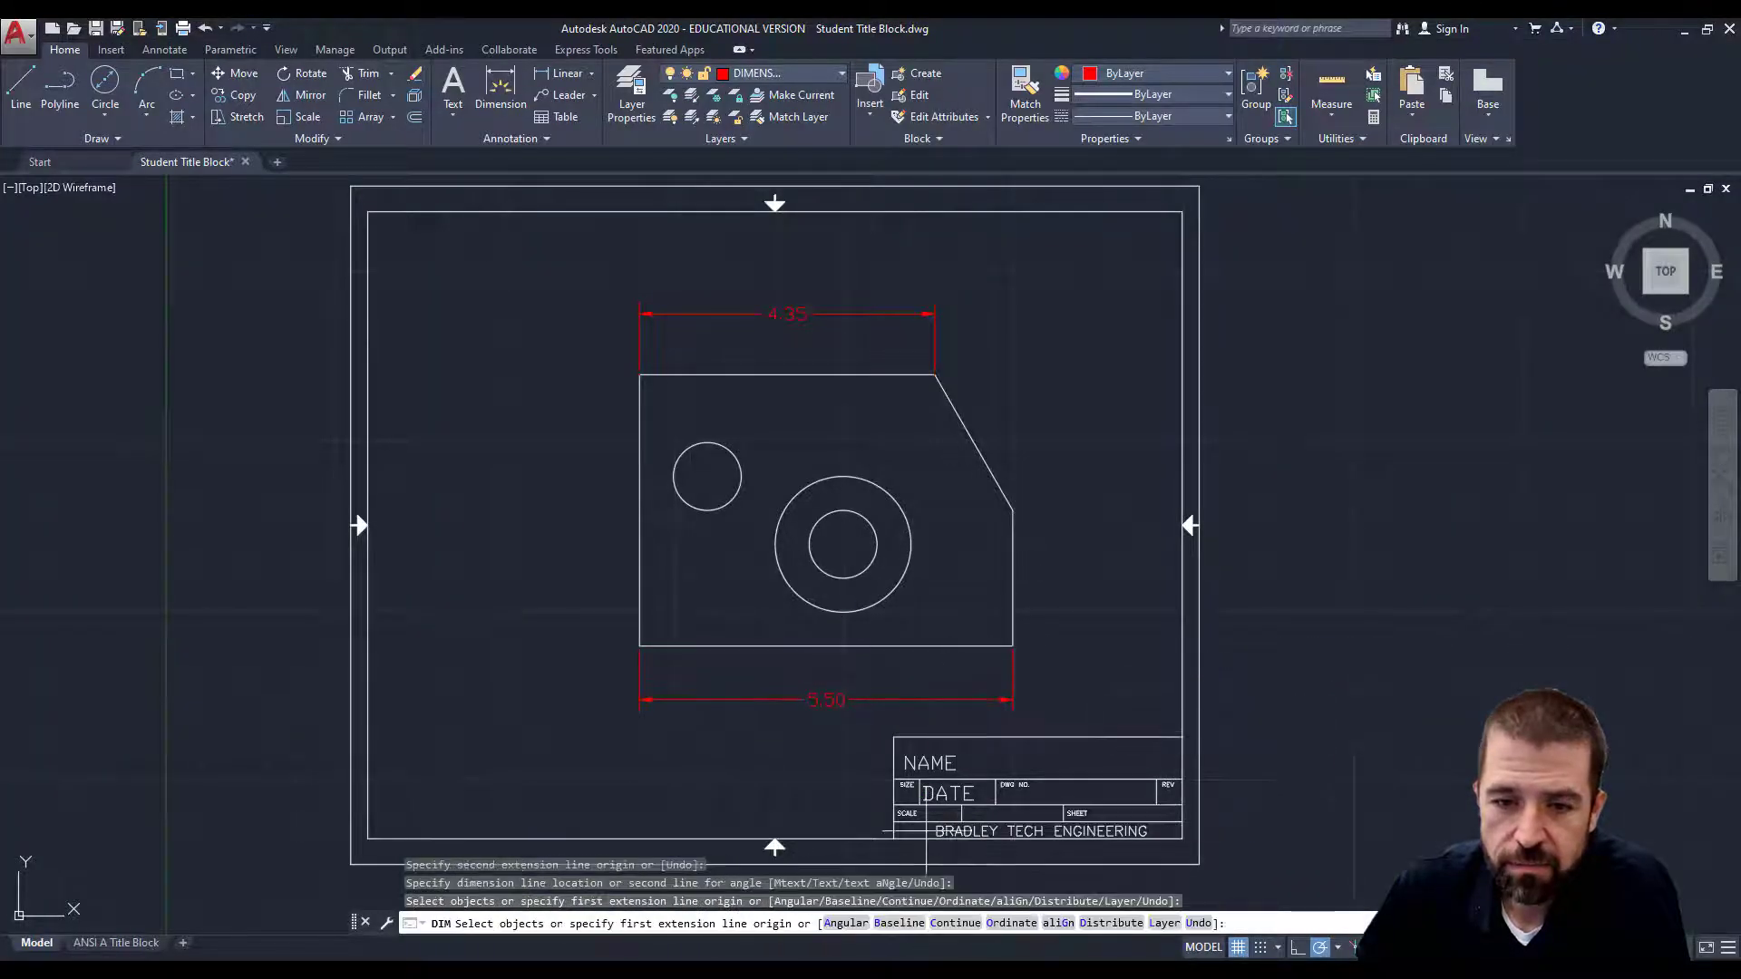
Step: Check the PDF and add a linear dimension for the outline's overall height in AutoCAD, placing it to the right of the outline
{"action": "key", "text": "alt+Tab"}
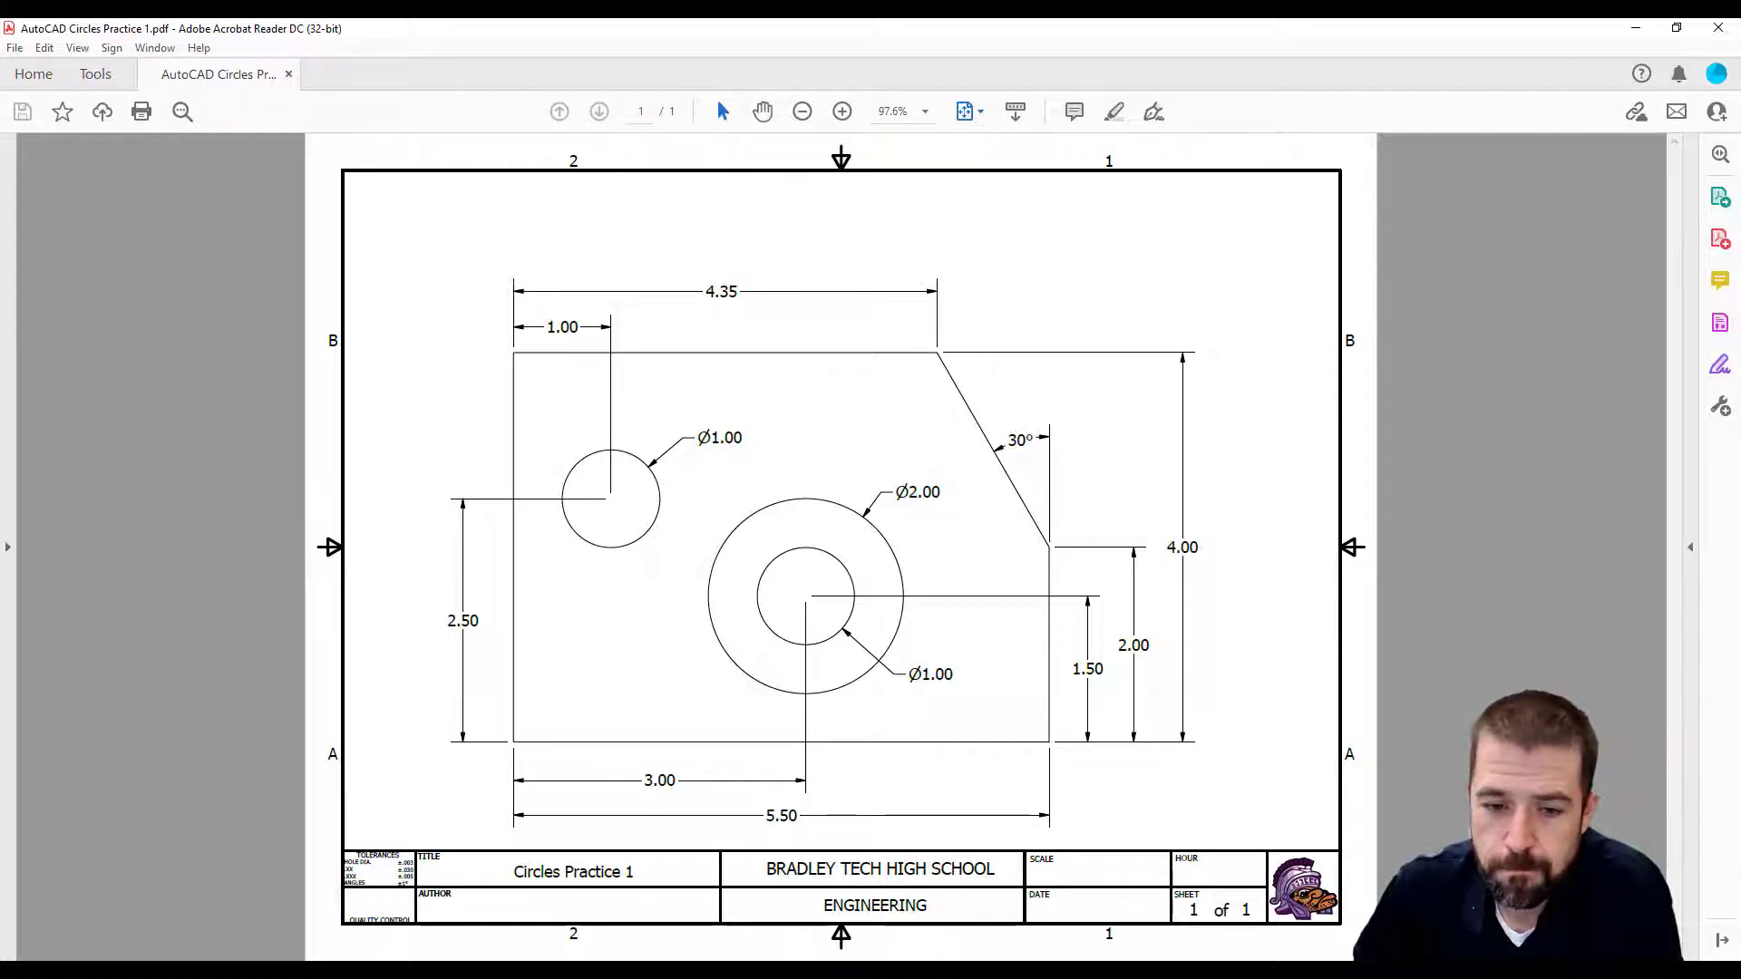
{"action": "key", "text": "alt+Tab"}
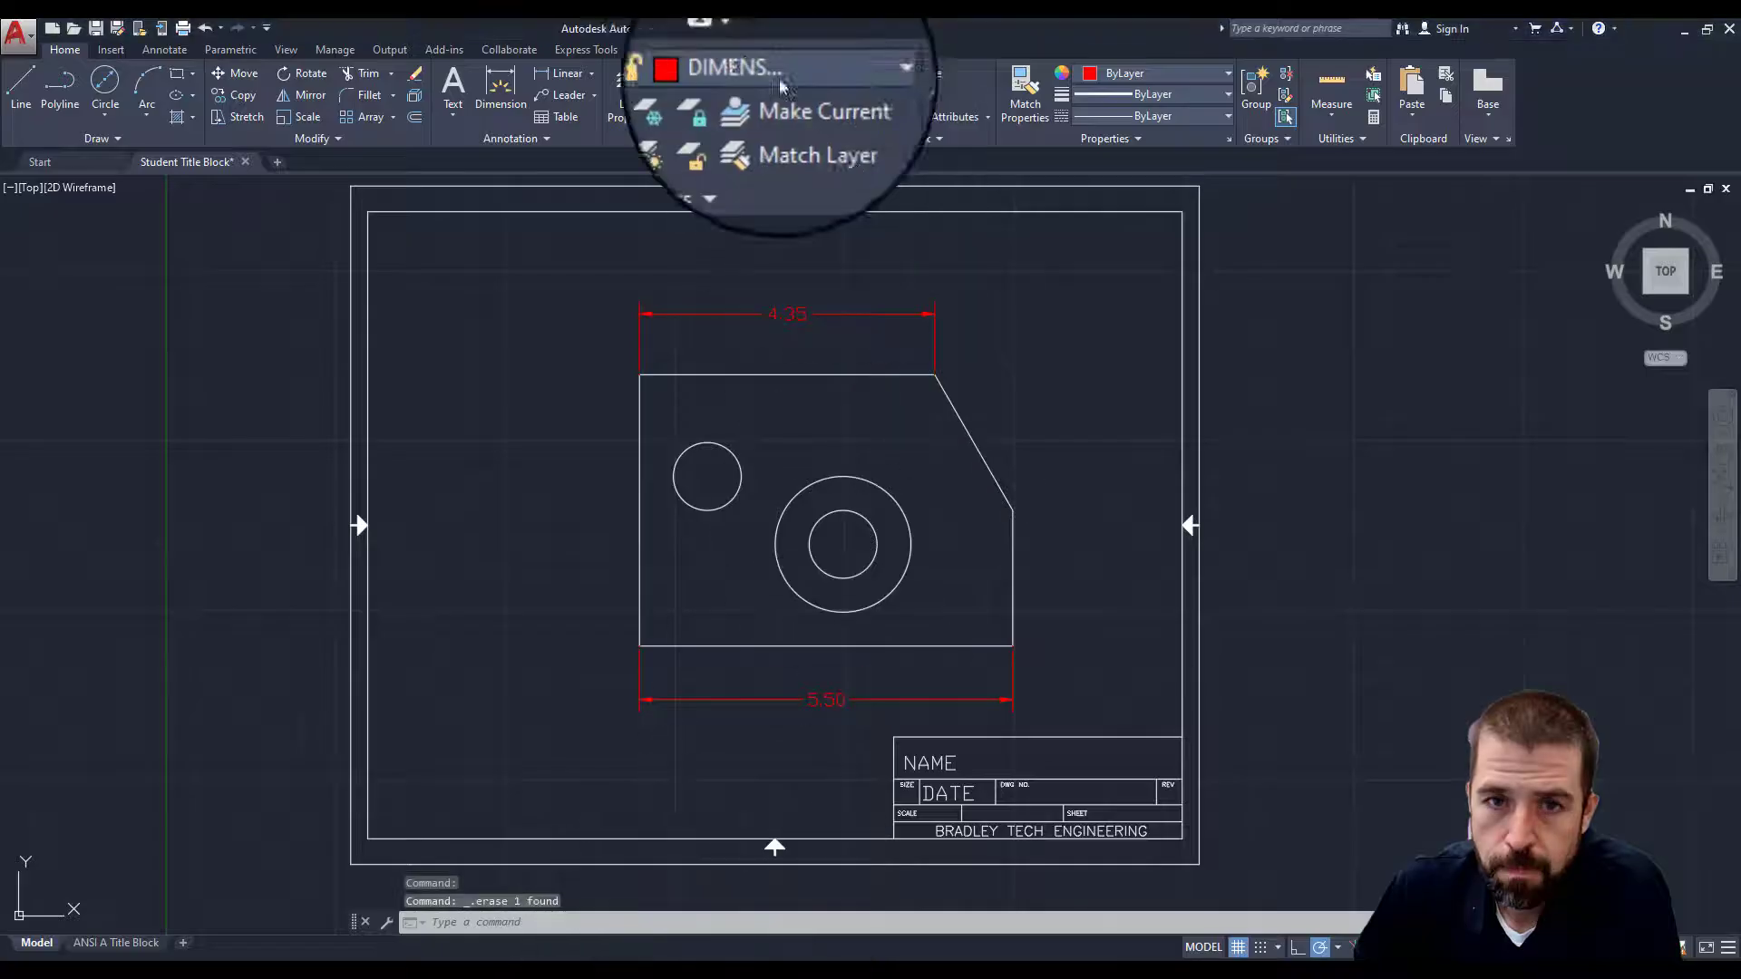
{"action": "left_click", "coordinate": [567, 79]}
{"action": "left_click", "coordinate": [935, 374]}
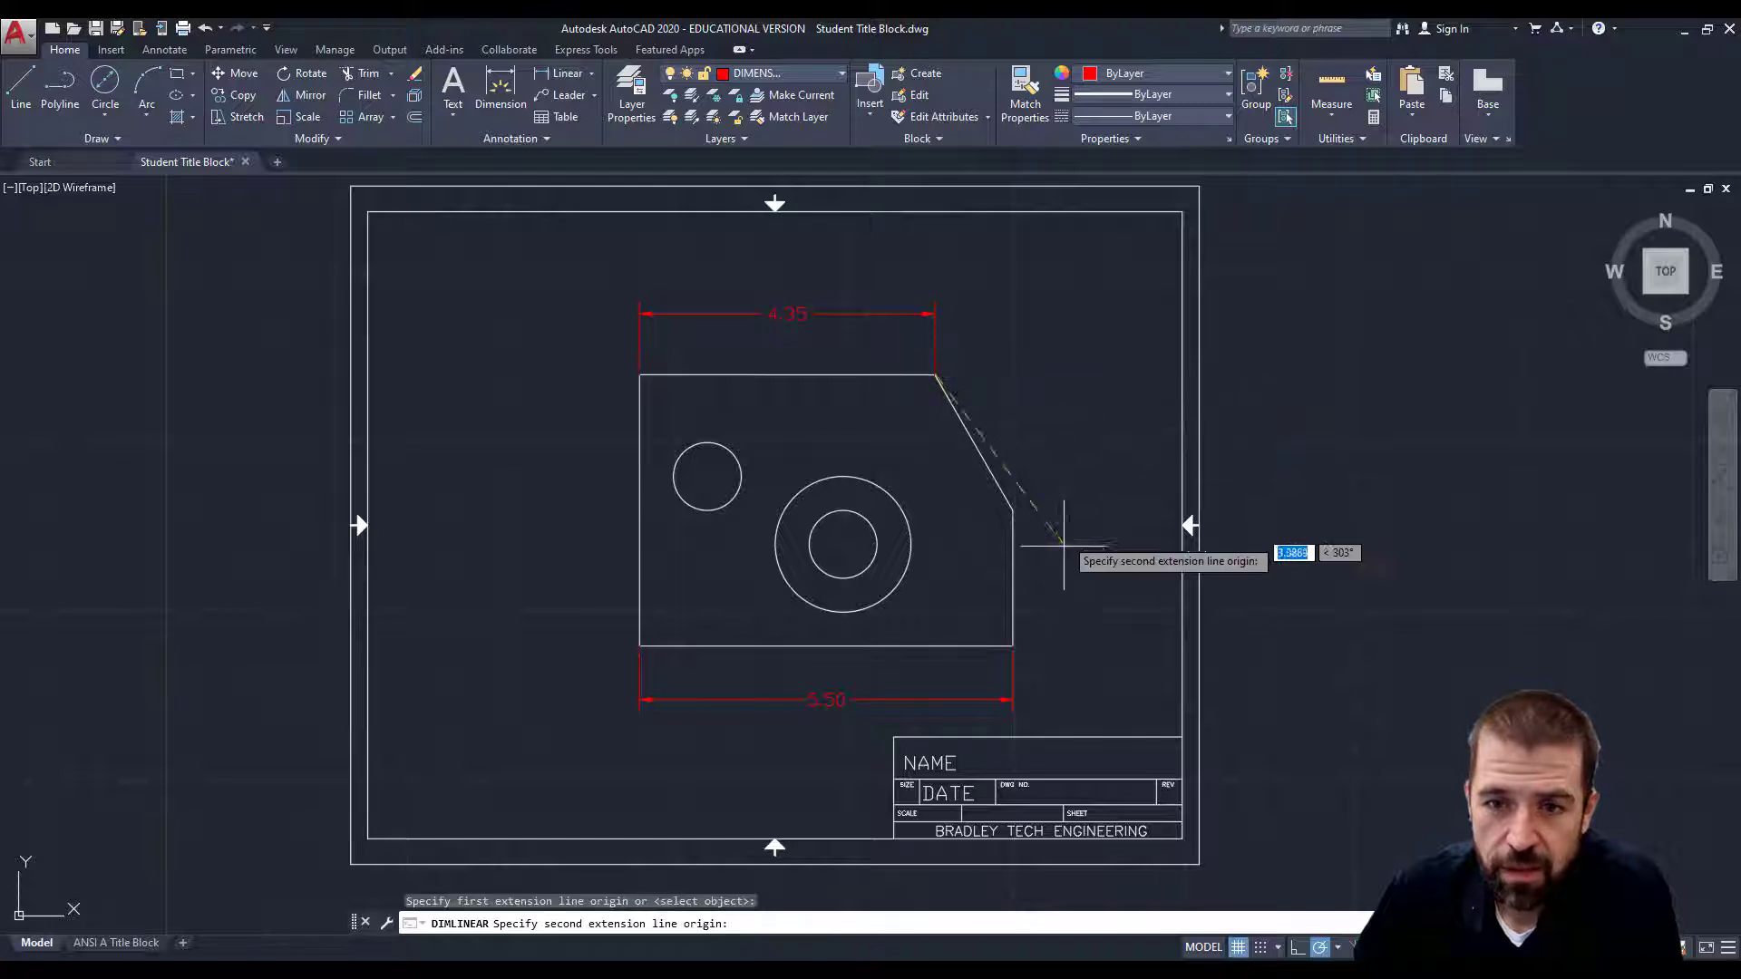
{"action": "left_click", "coordinate": [1013, 645]}
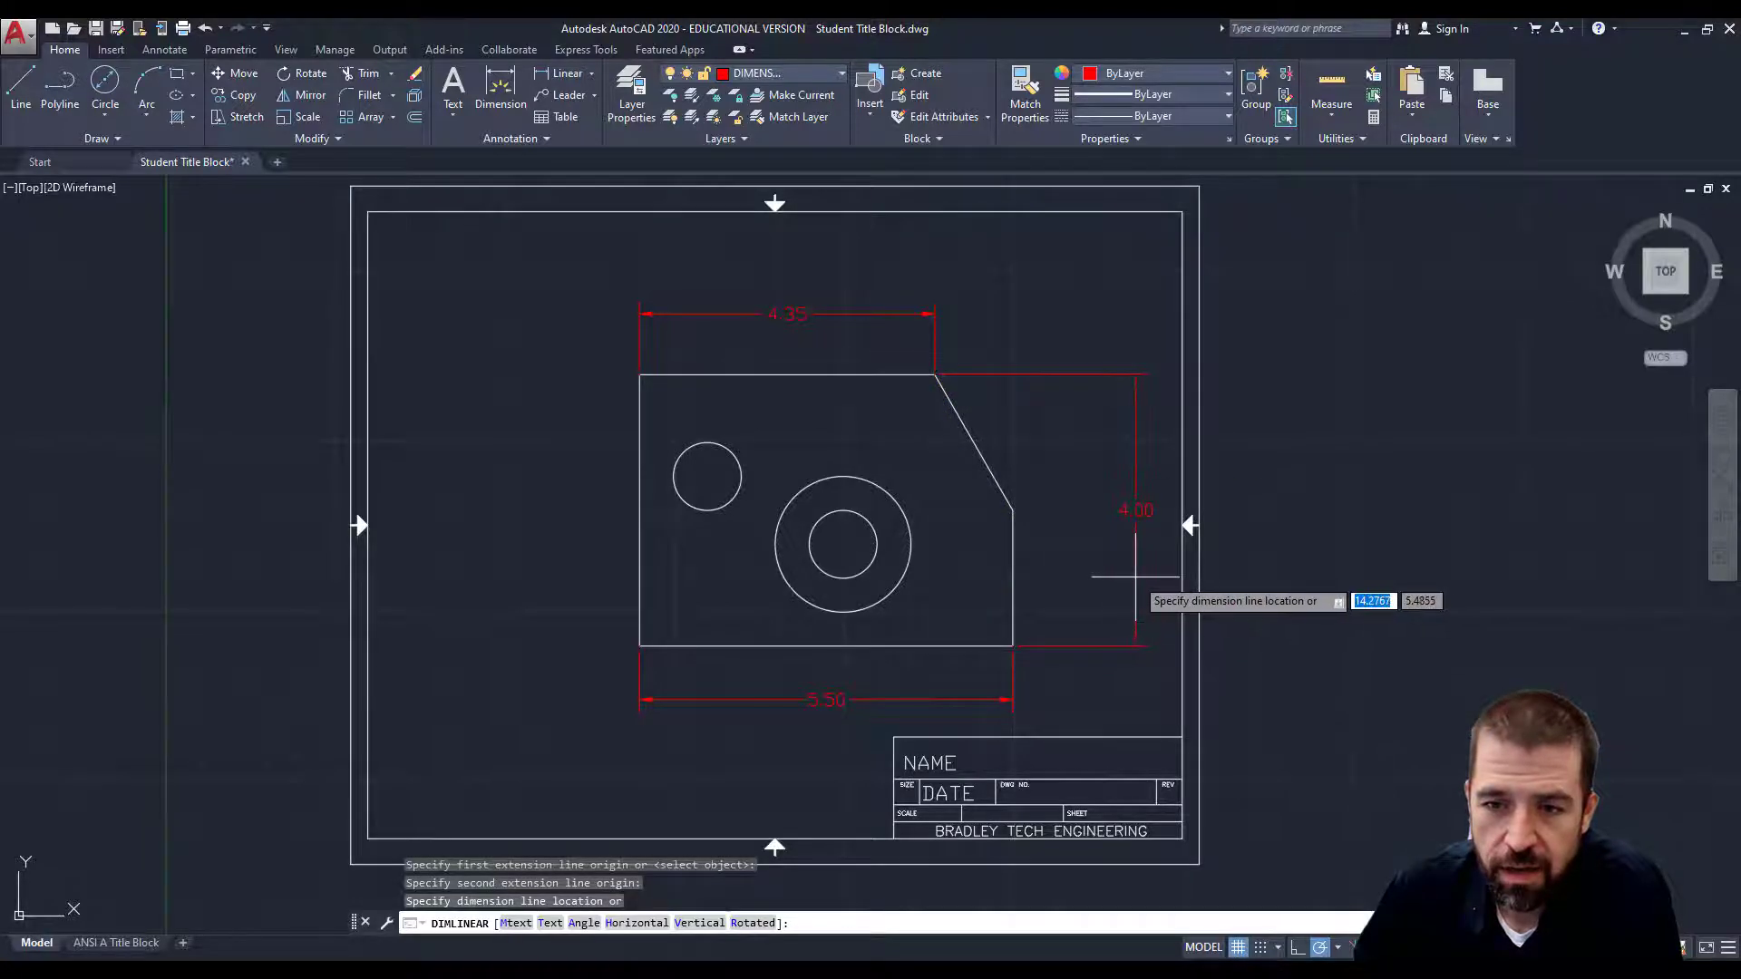
{"action": "left_click", "coordinate": [1139, 576]}
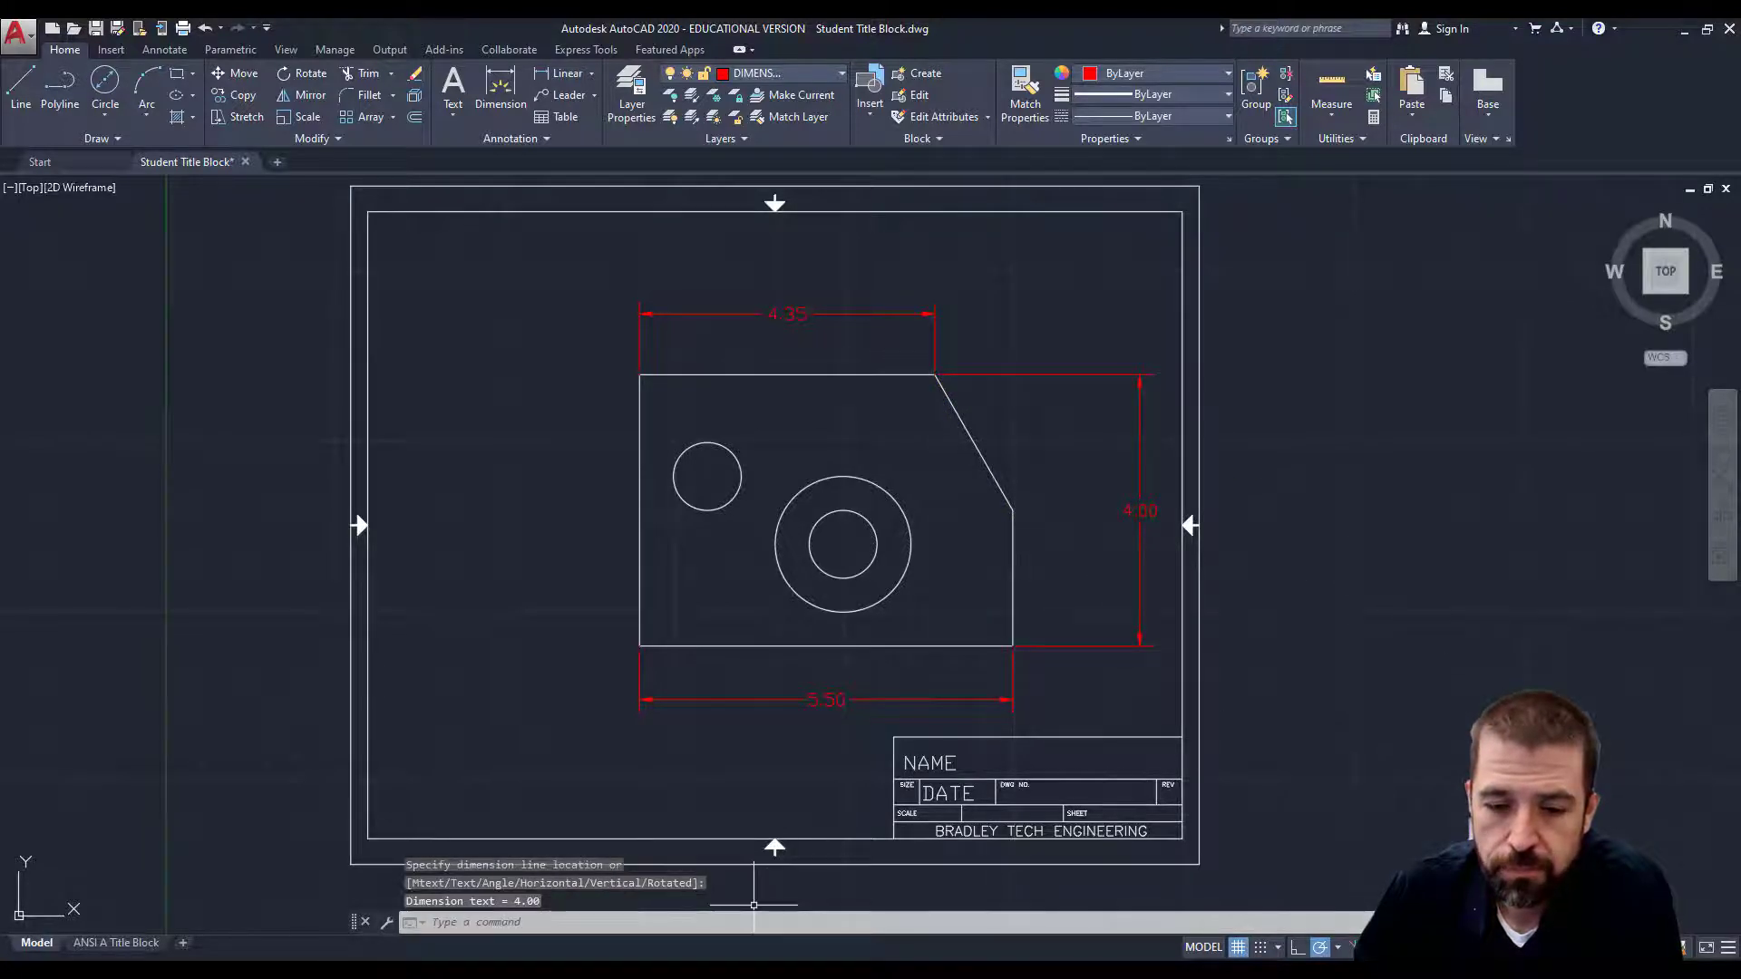
Step: Check the PDF and dimension the outline's short right vertical edge in AutoCAD, placing it between the edge and the overall height dimension
{"action": "key", "text": "alt+Tab"}
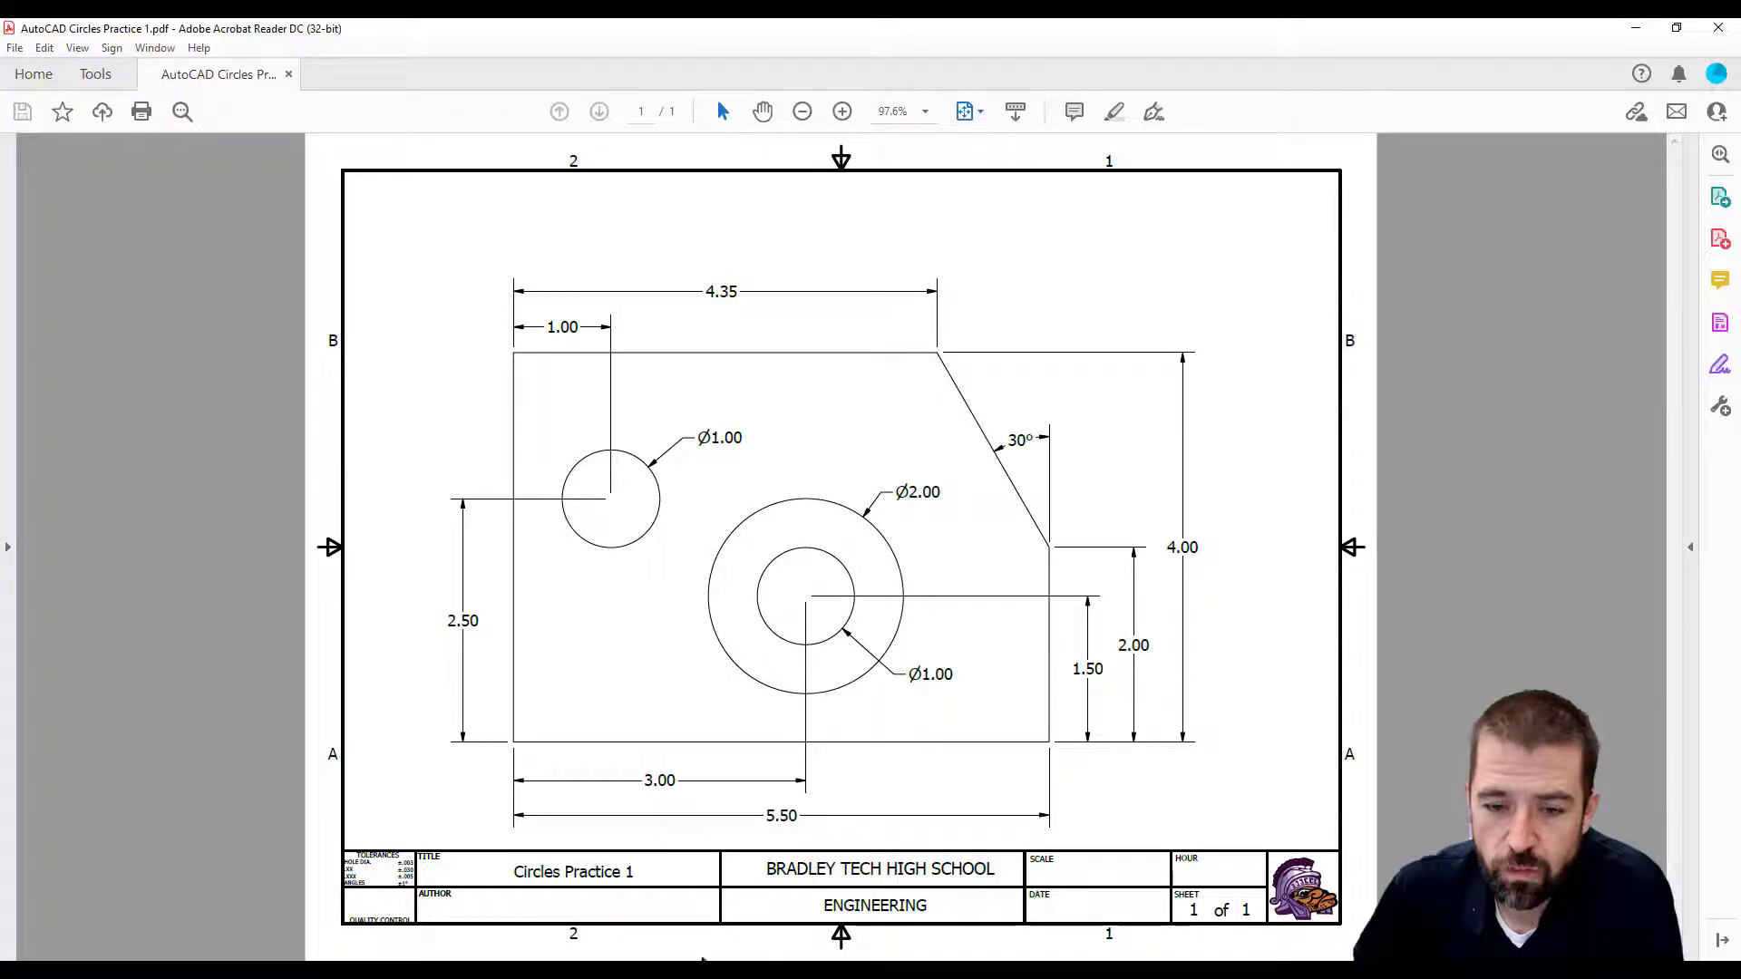
{"action": "key", "text": "alt+Tab"}
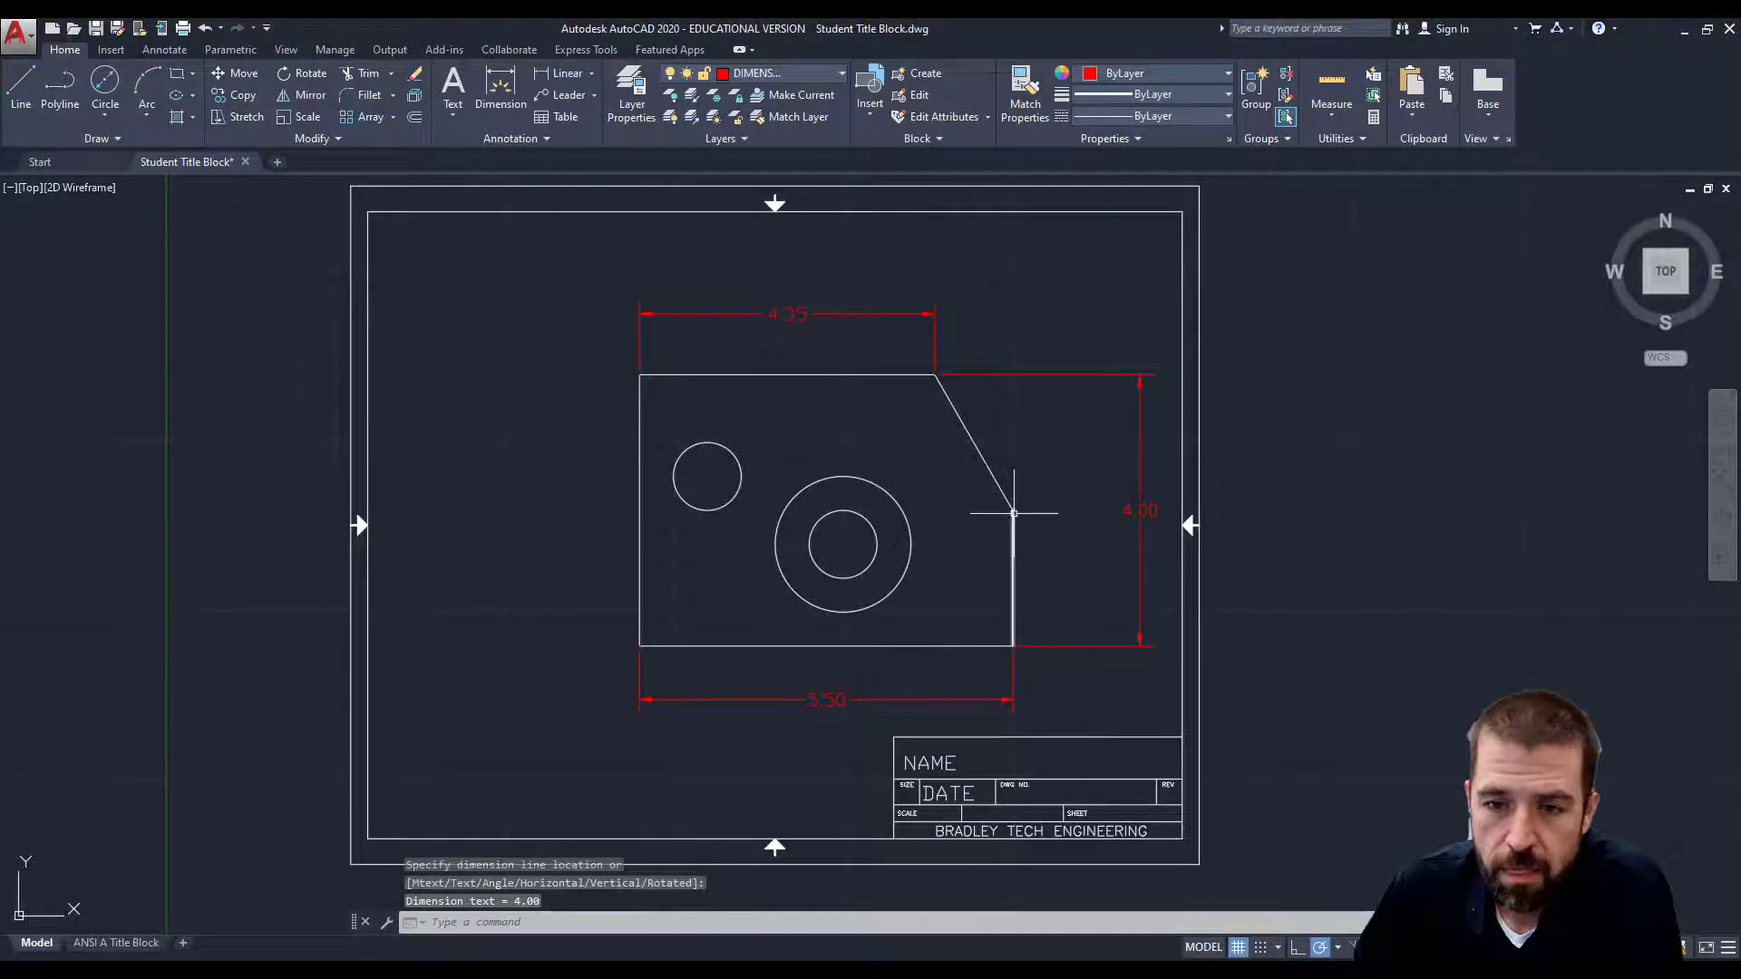
{"action": "left_click", "coordinate": [564, 74]}
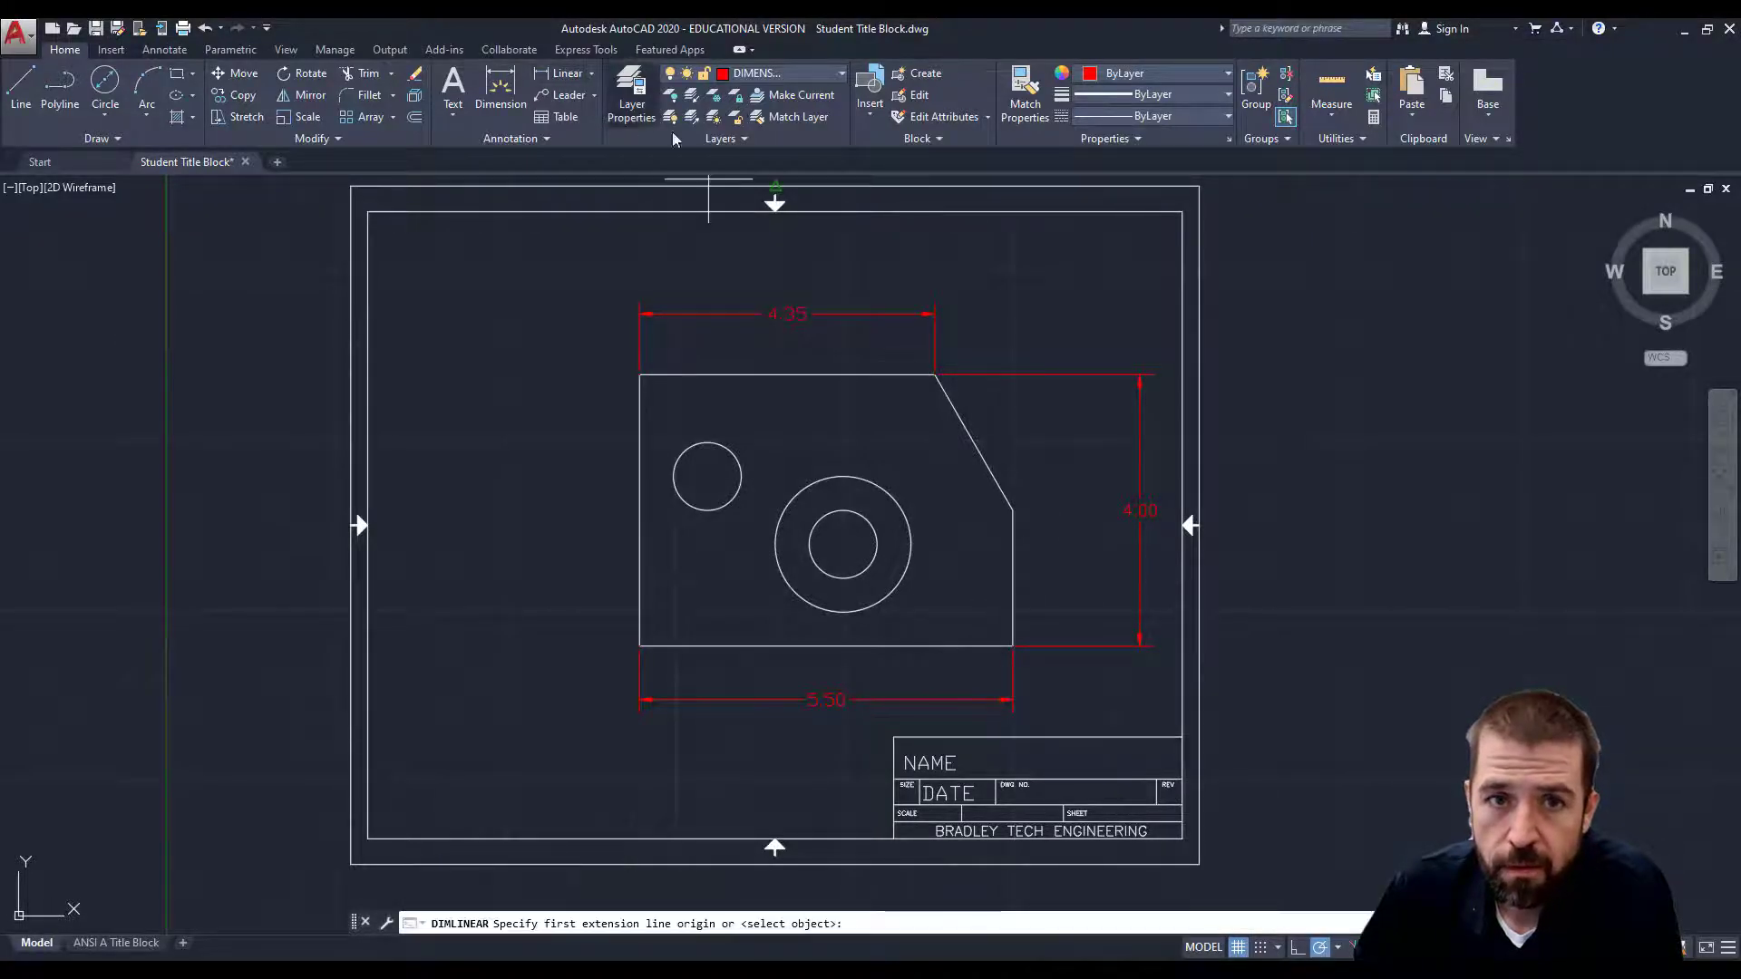
{"action": "left_click", "coordinate": [1013, 511]}
{"action": "left_click", "coordinate": [1013, 647]}
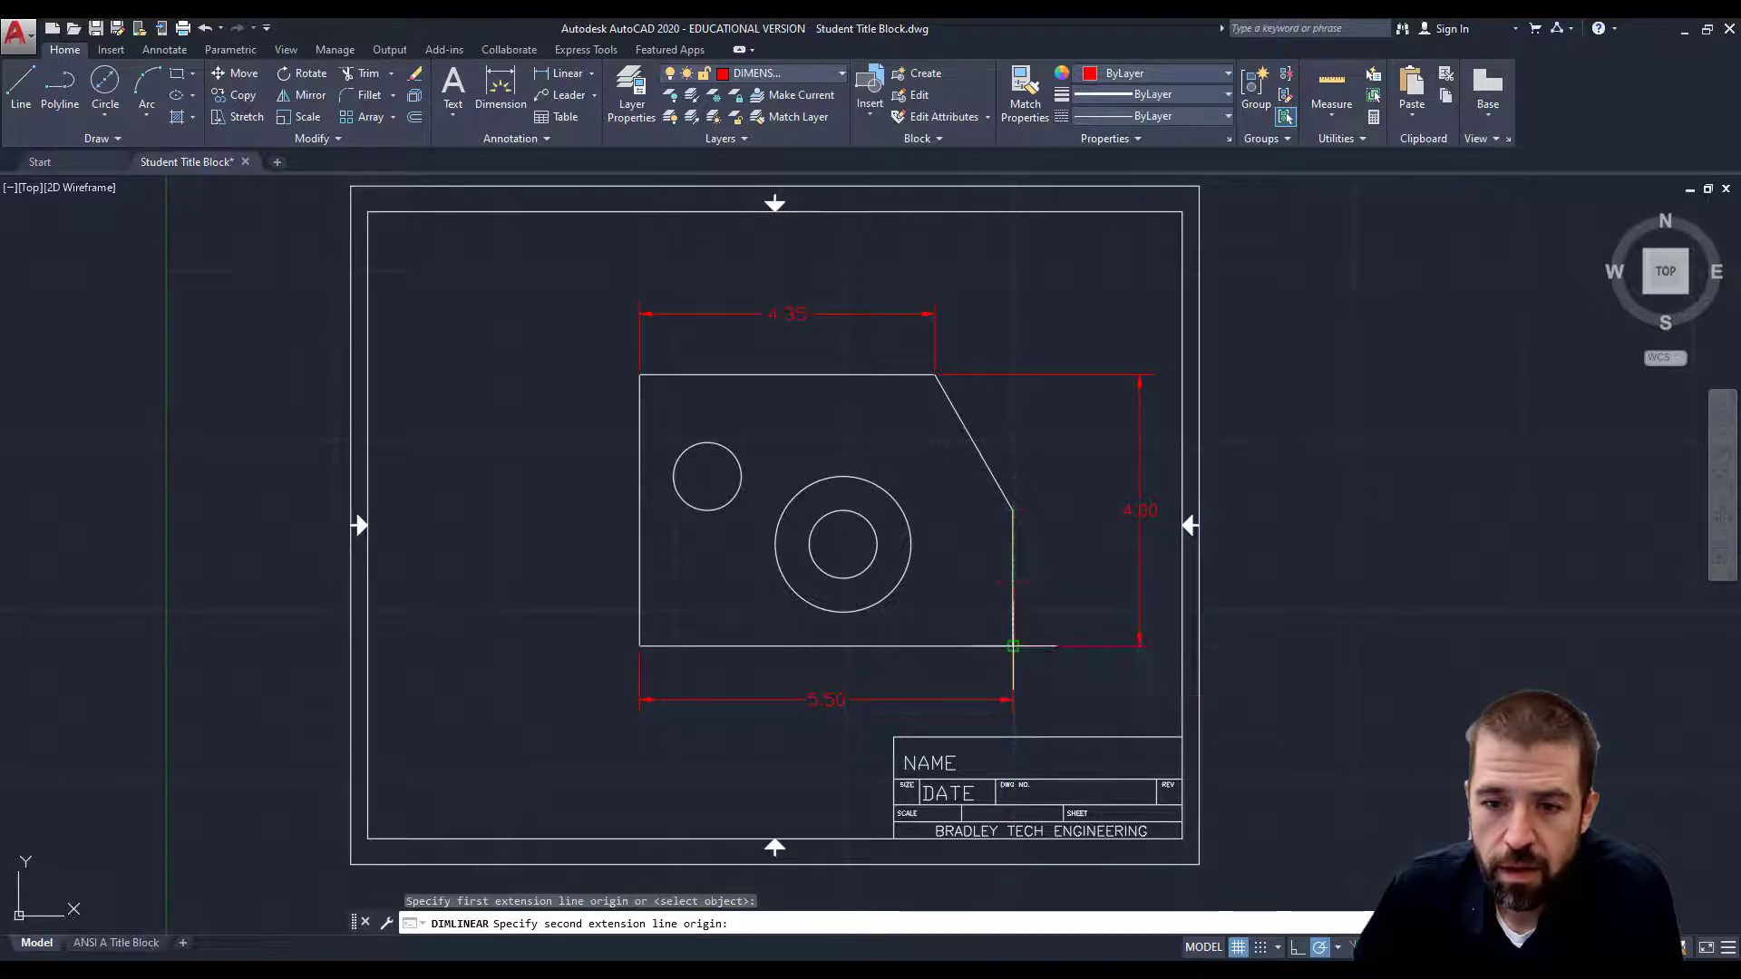
{"action": "left_click", "coordinate": [1099, 623]}
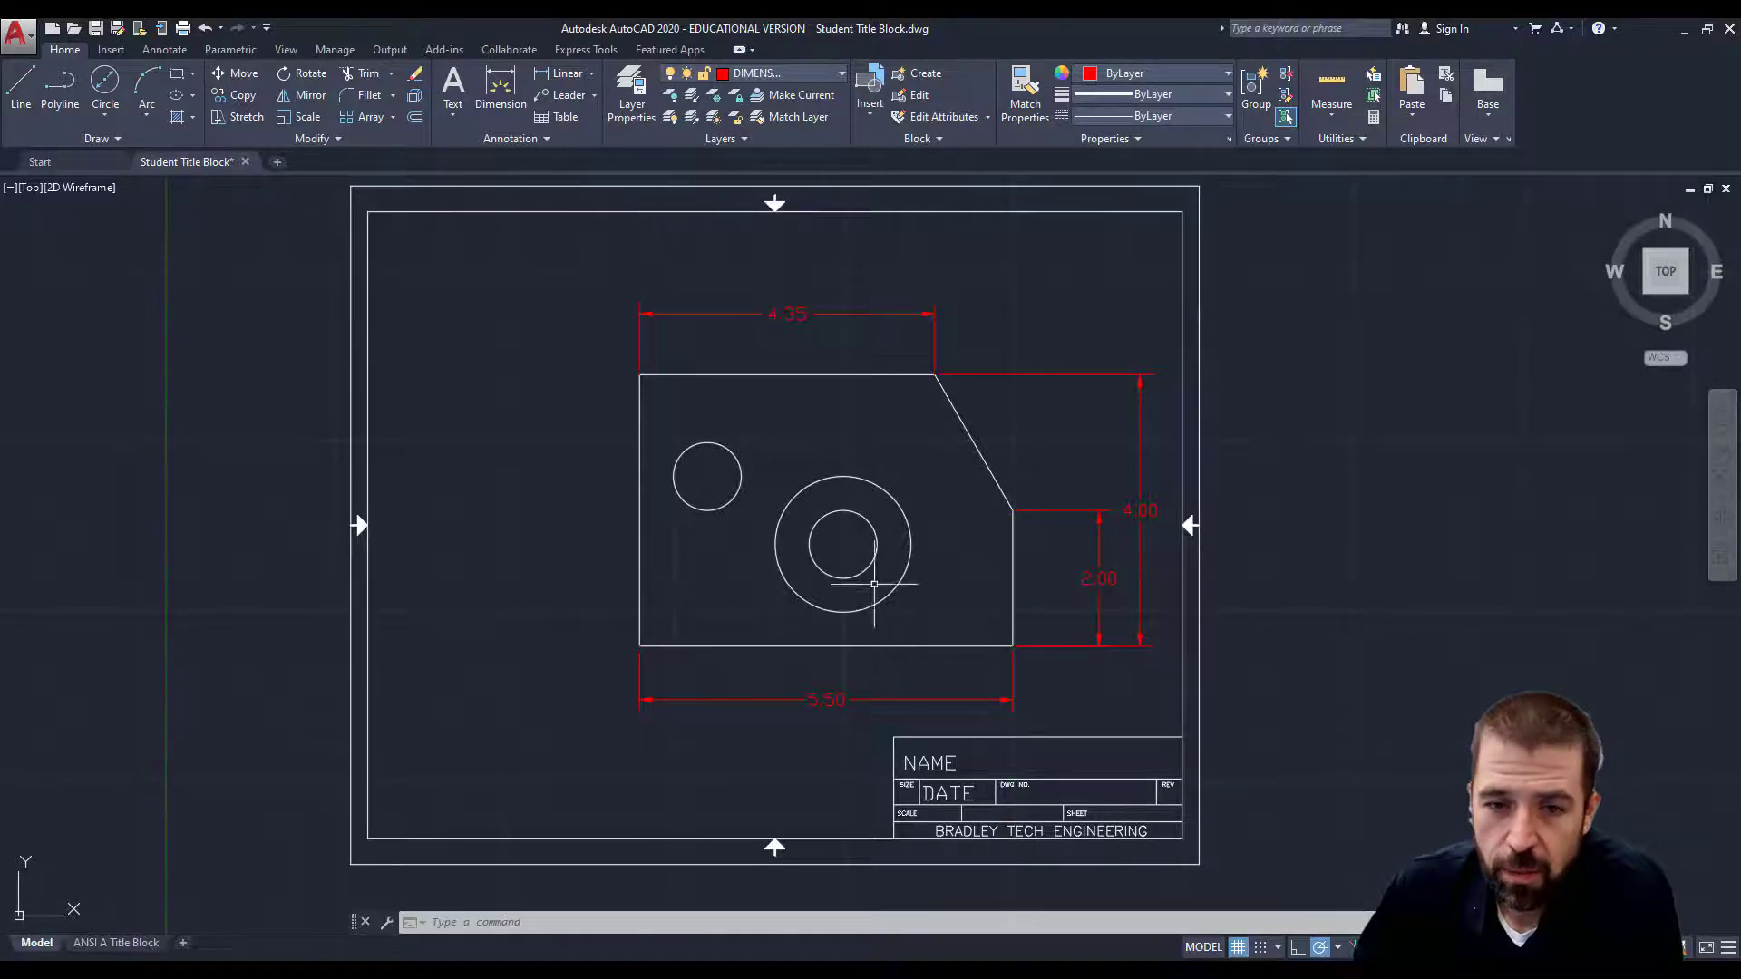
Step: Dimension the horizontal distance from the outline's lower-left corner to the concentric circles' center, placing it between the bottom edge and the overall width dimension
{"action": "left_click", "coordinate": [575, 81]}
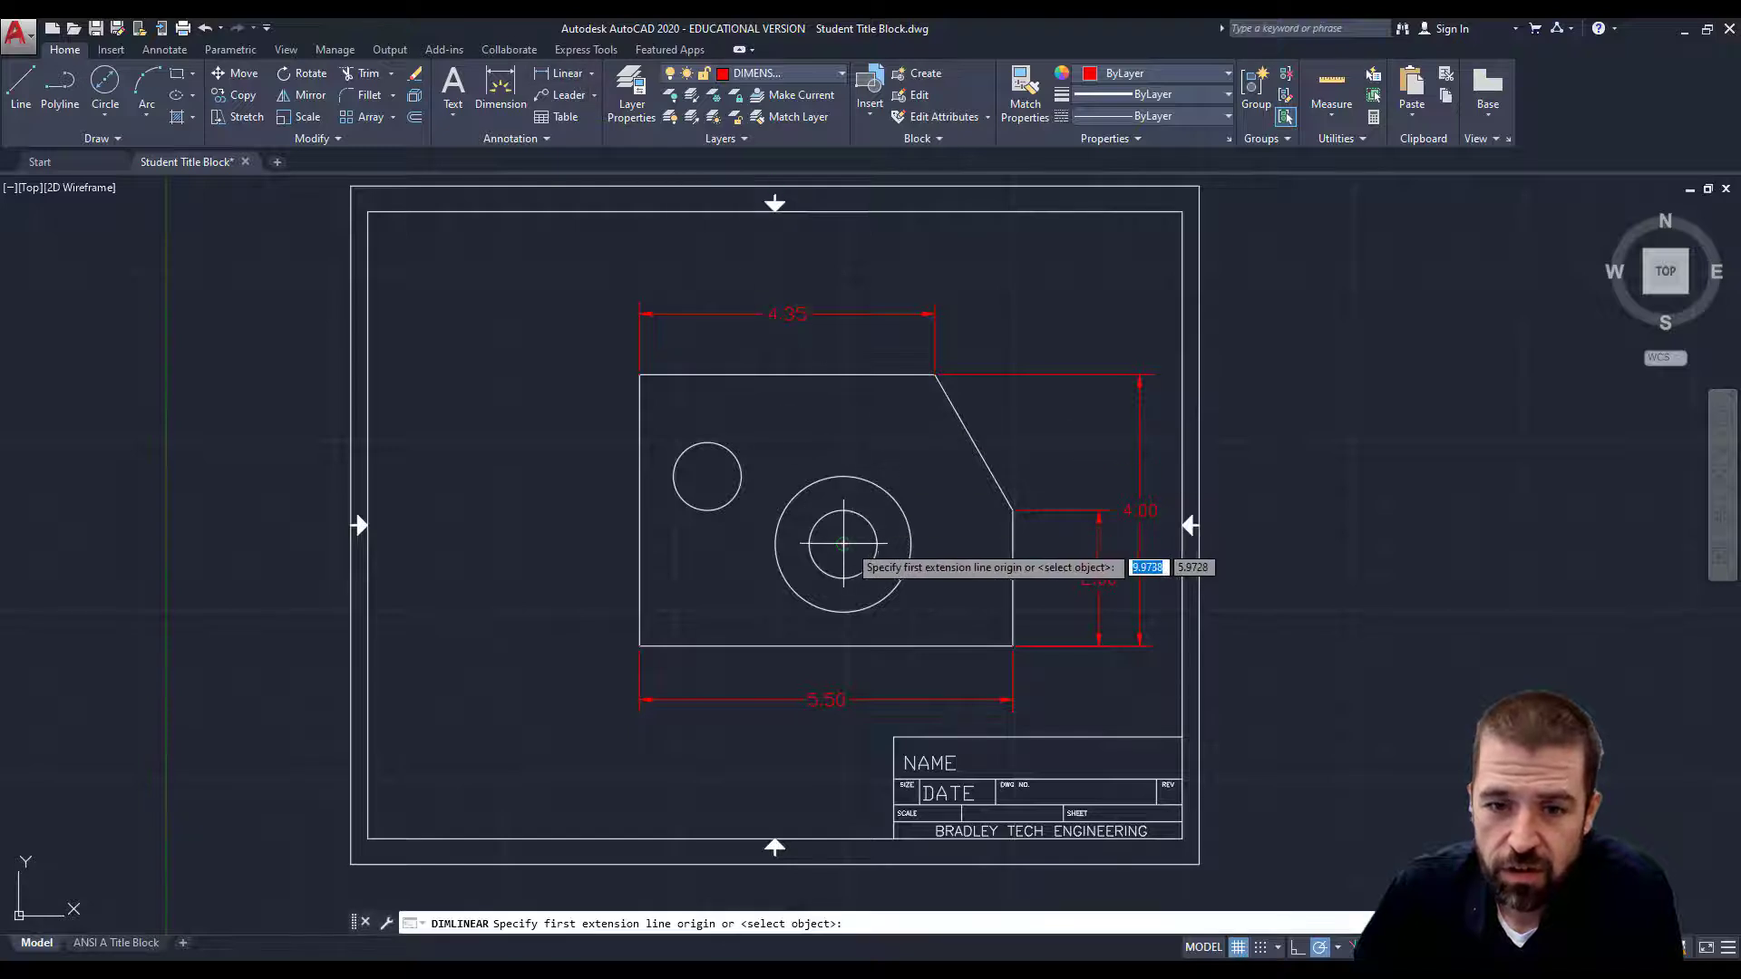
{"action": "left_click", "coordinate": [843, 544]}
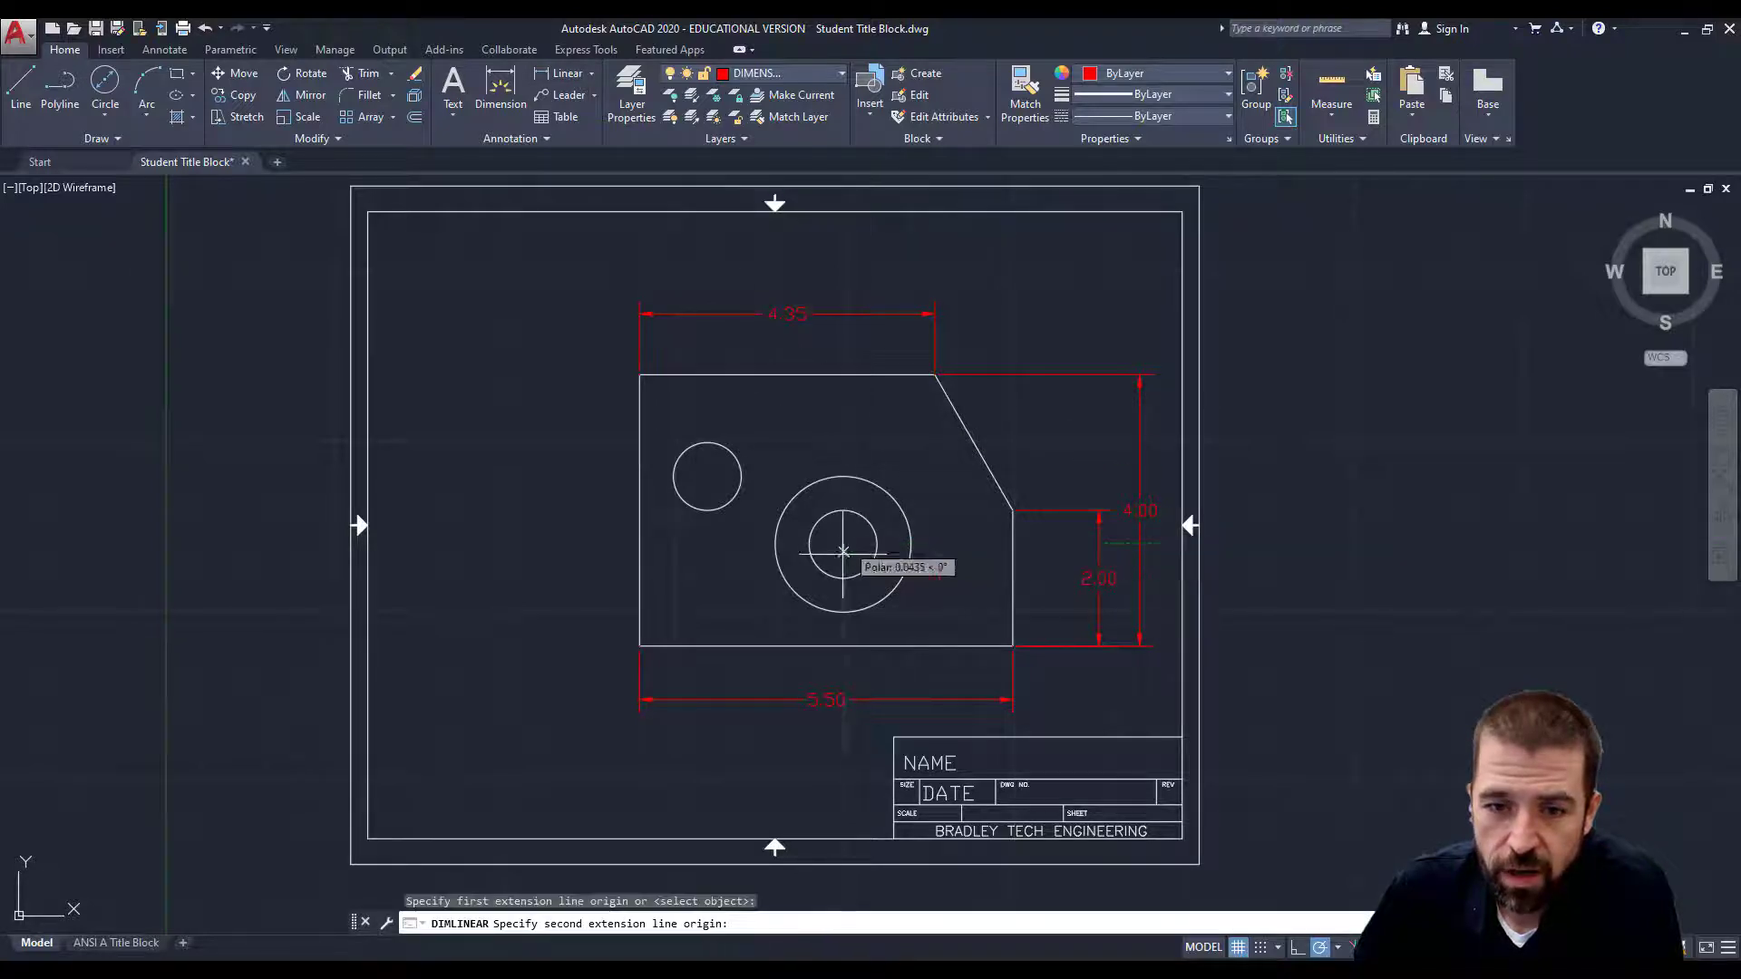
{"action": "left_click", "coordinate": [640, 646]}
{"action": "left_click", "coordinate": [639, 645]}
{"action": "left_click", "coordinate": [844, 544]}
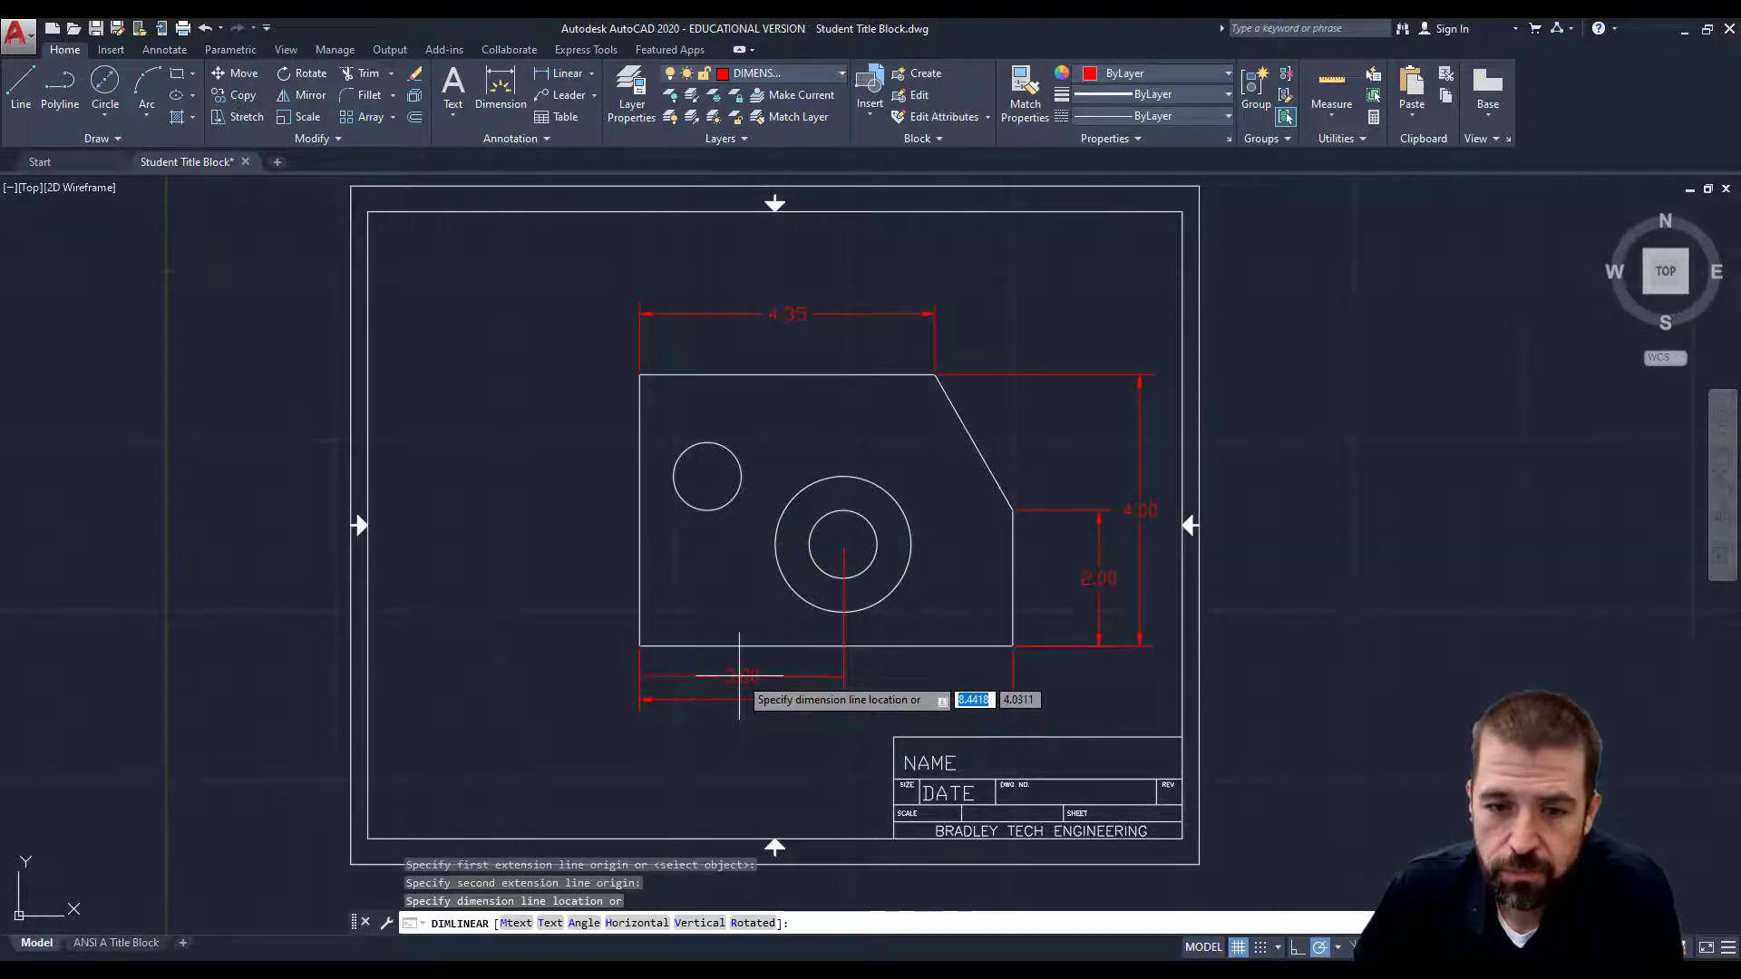
{"action": "left_click", "coordinate": [740, 672]}
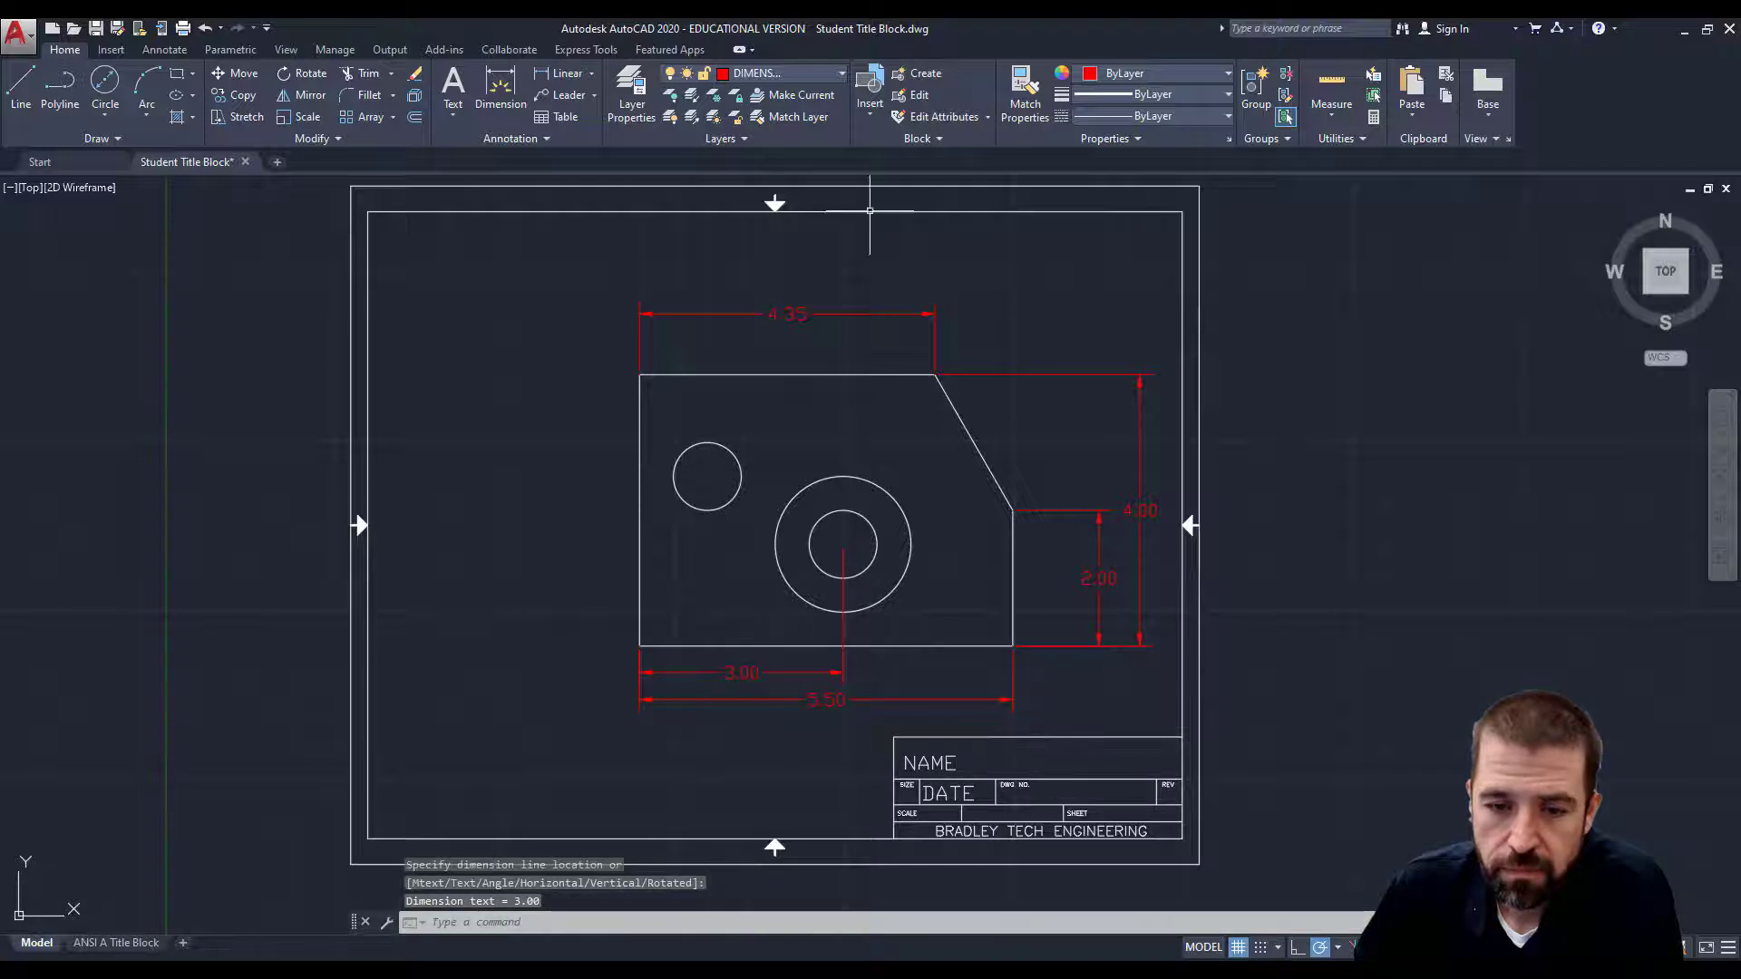
Step: Check the PDF and dimension the concentric circles' center height from the outline's lower-right corner in AutoCAD, placing it just right of the outline
{"action": "key", "text": "alt+Tab"}
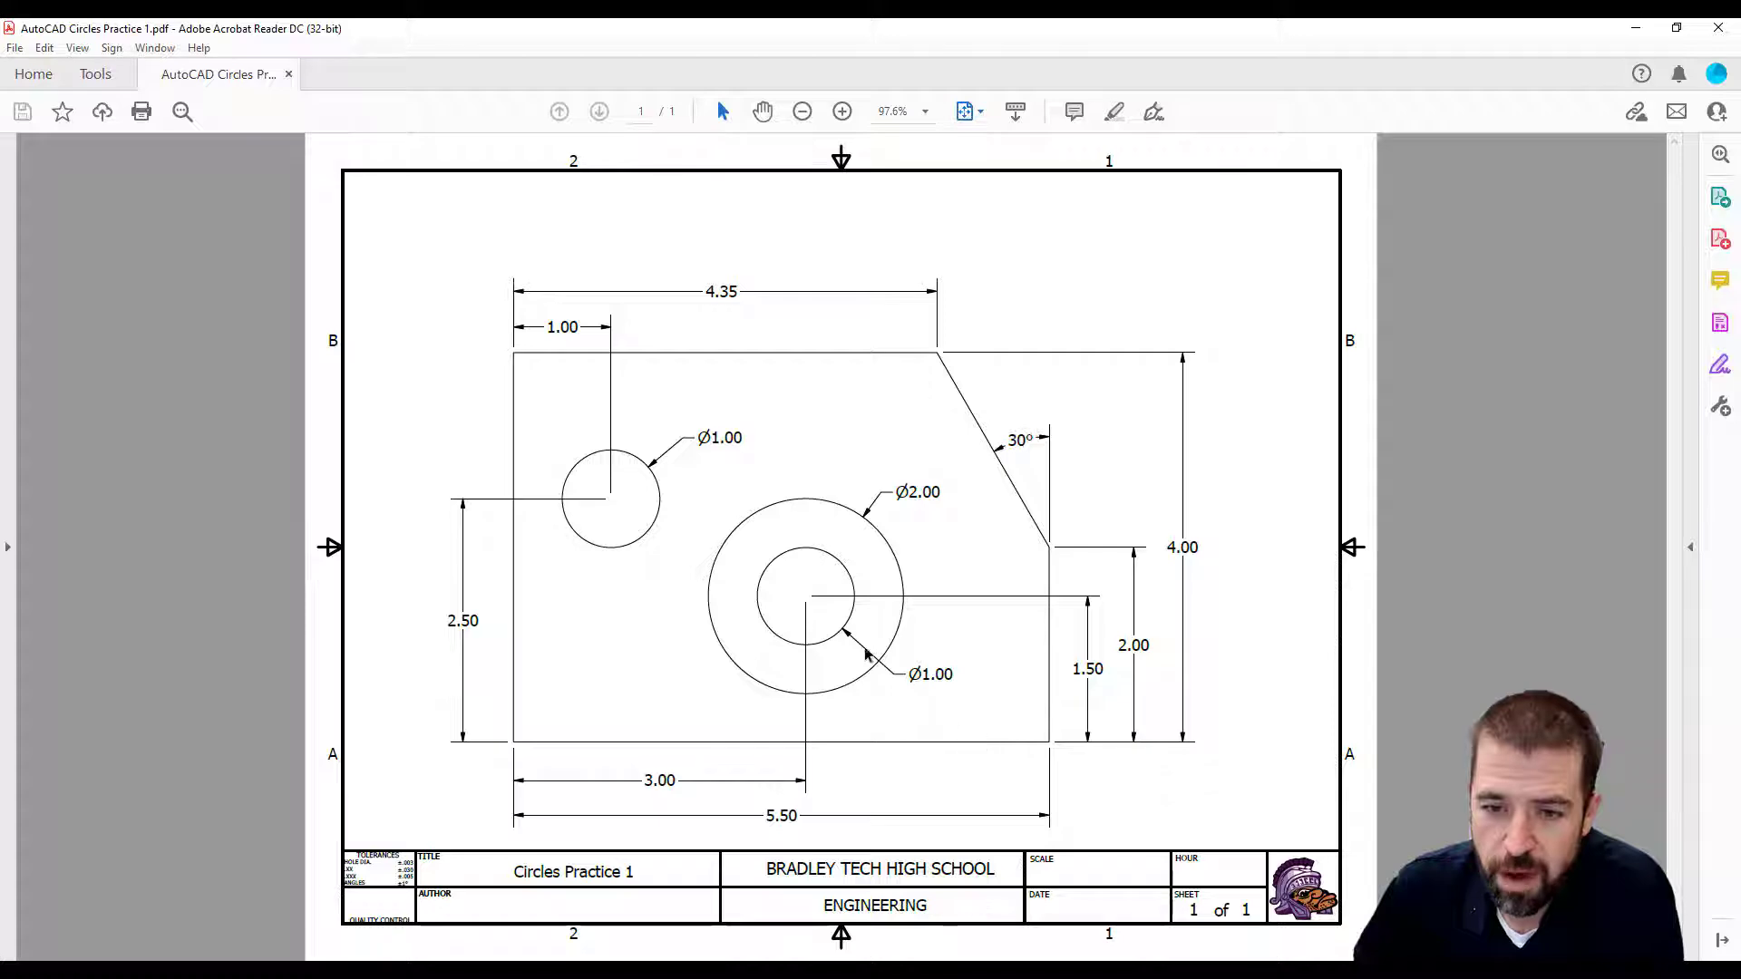
{"action": "key", "text": "alt+Tab"}
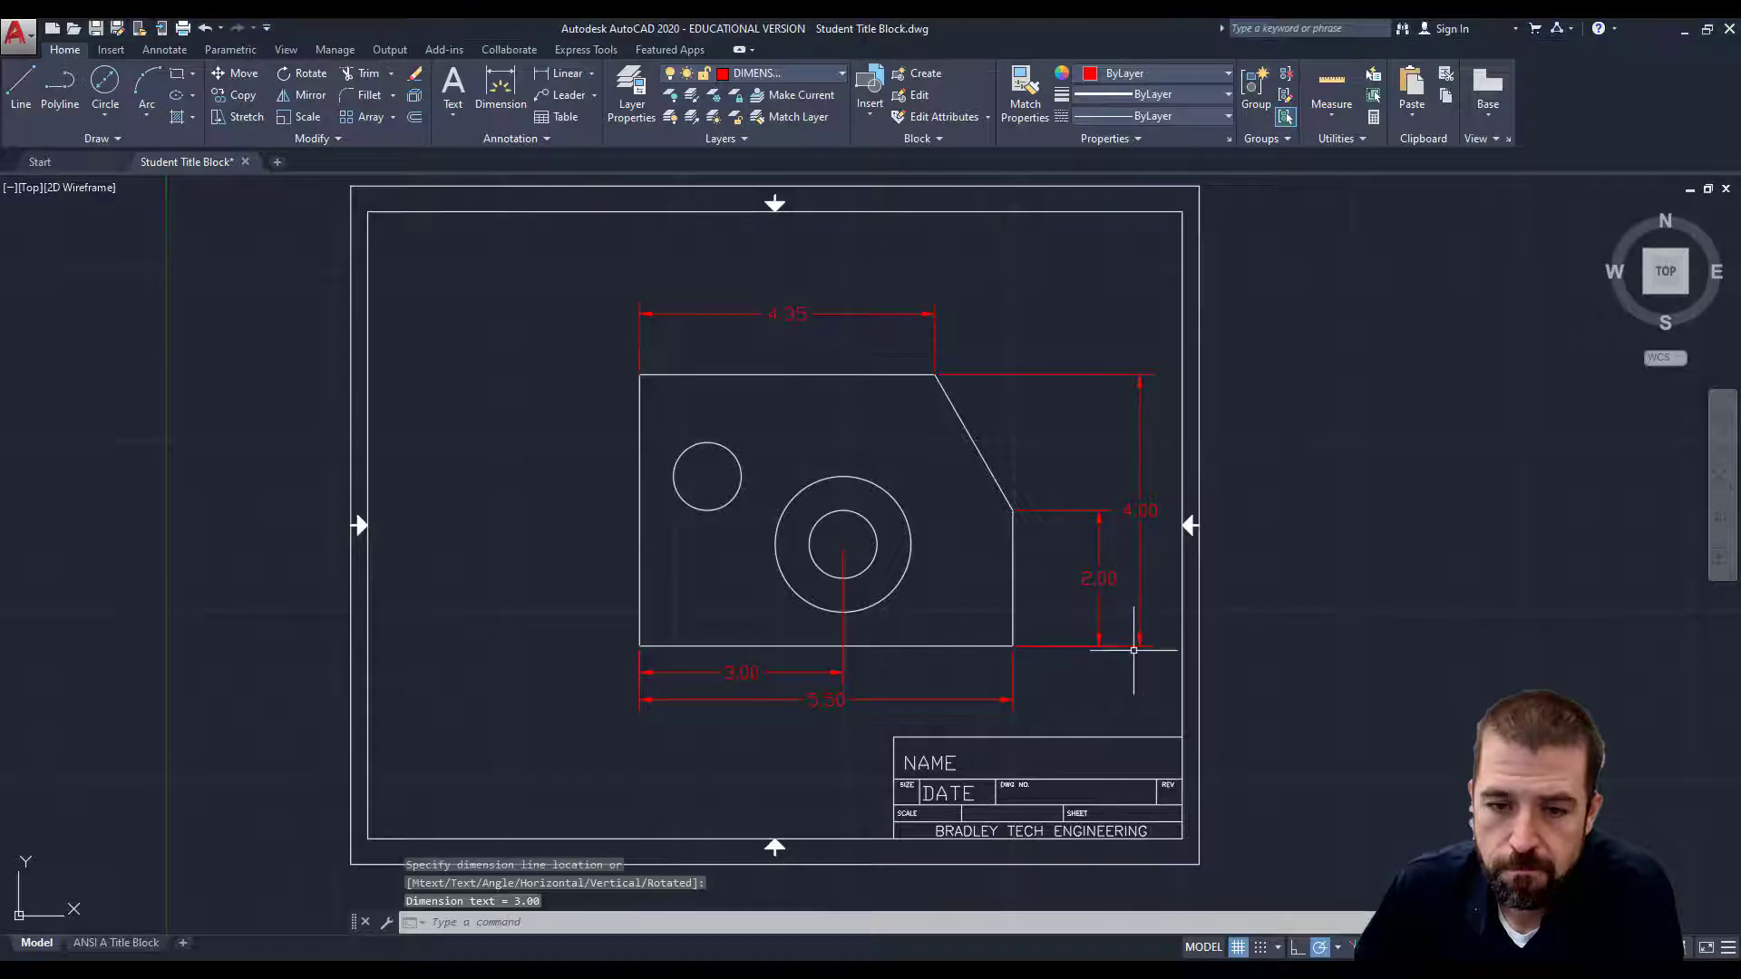
{"action": "left_click", "coordinate": [564, 73]}
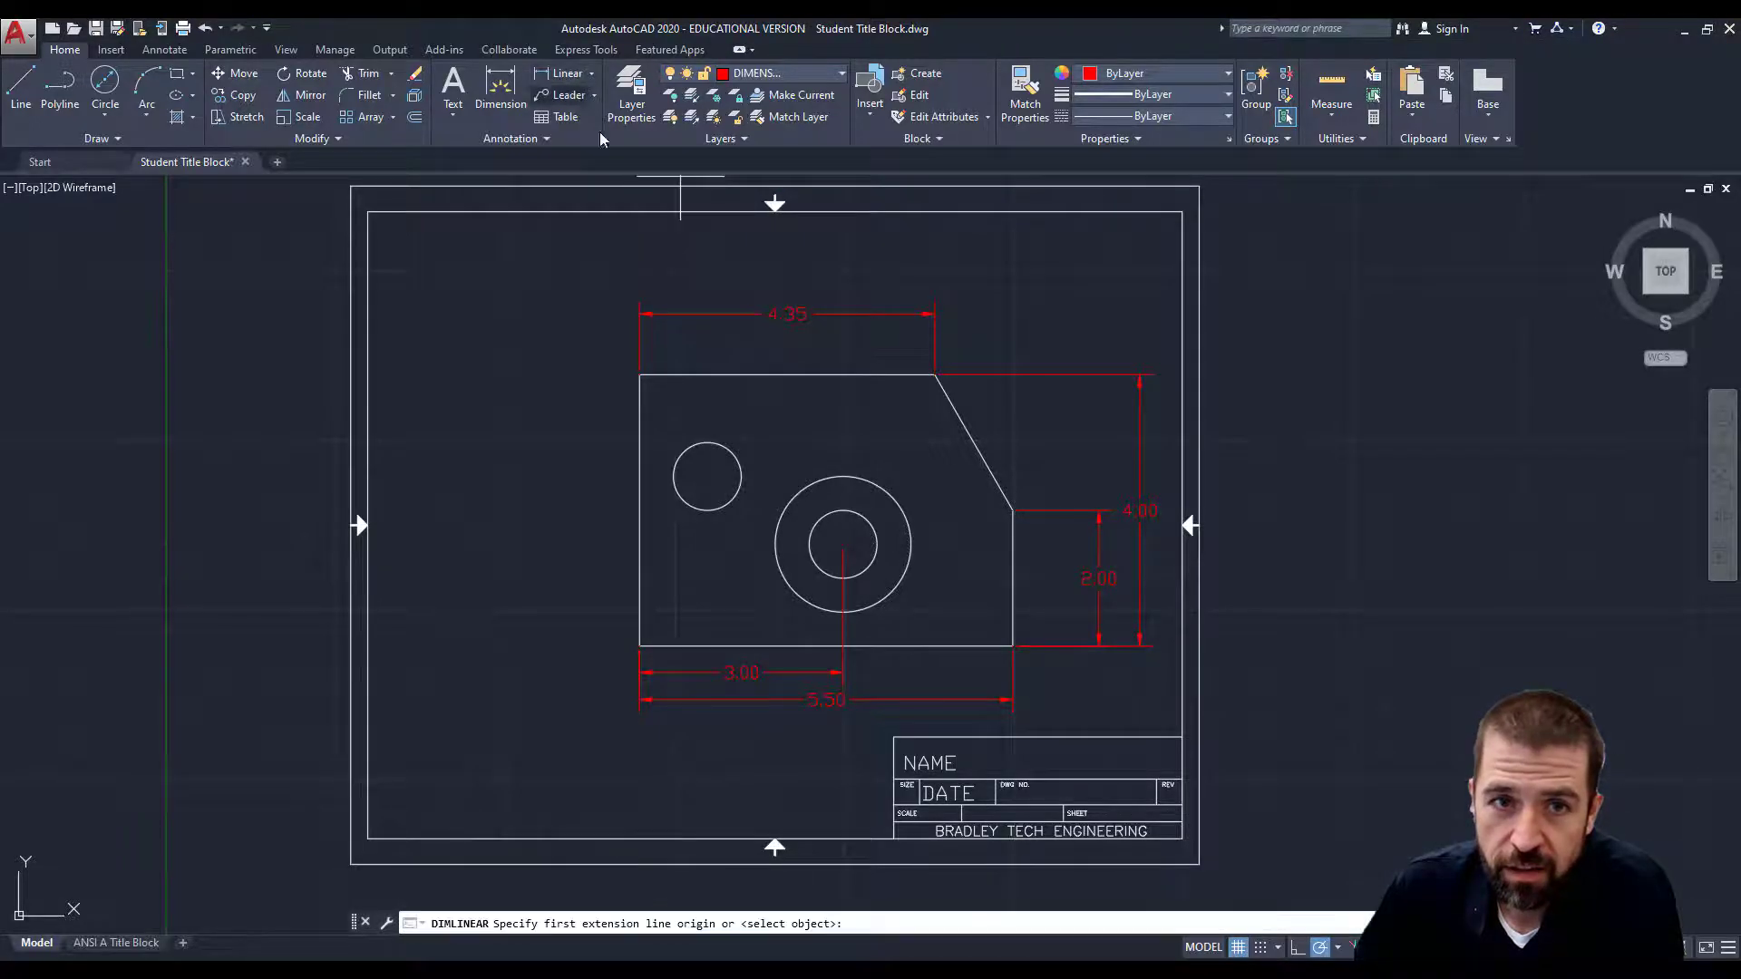
{"action": "left_click", "coordinate": [1013, 646]}
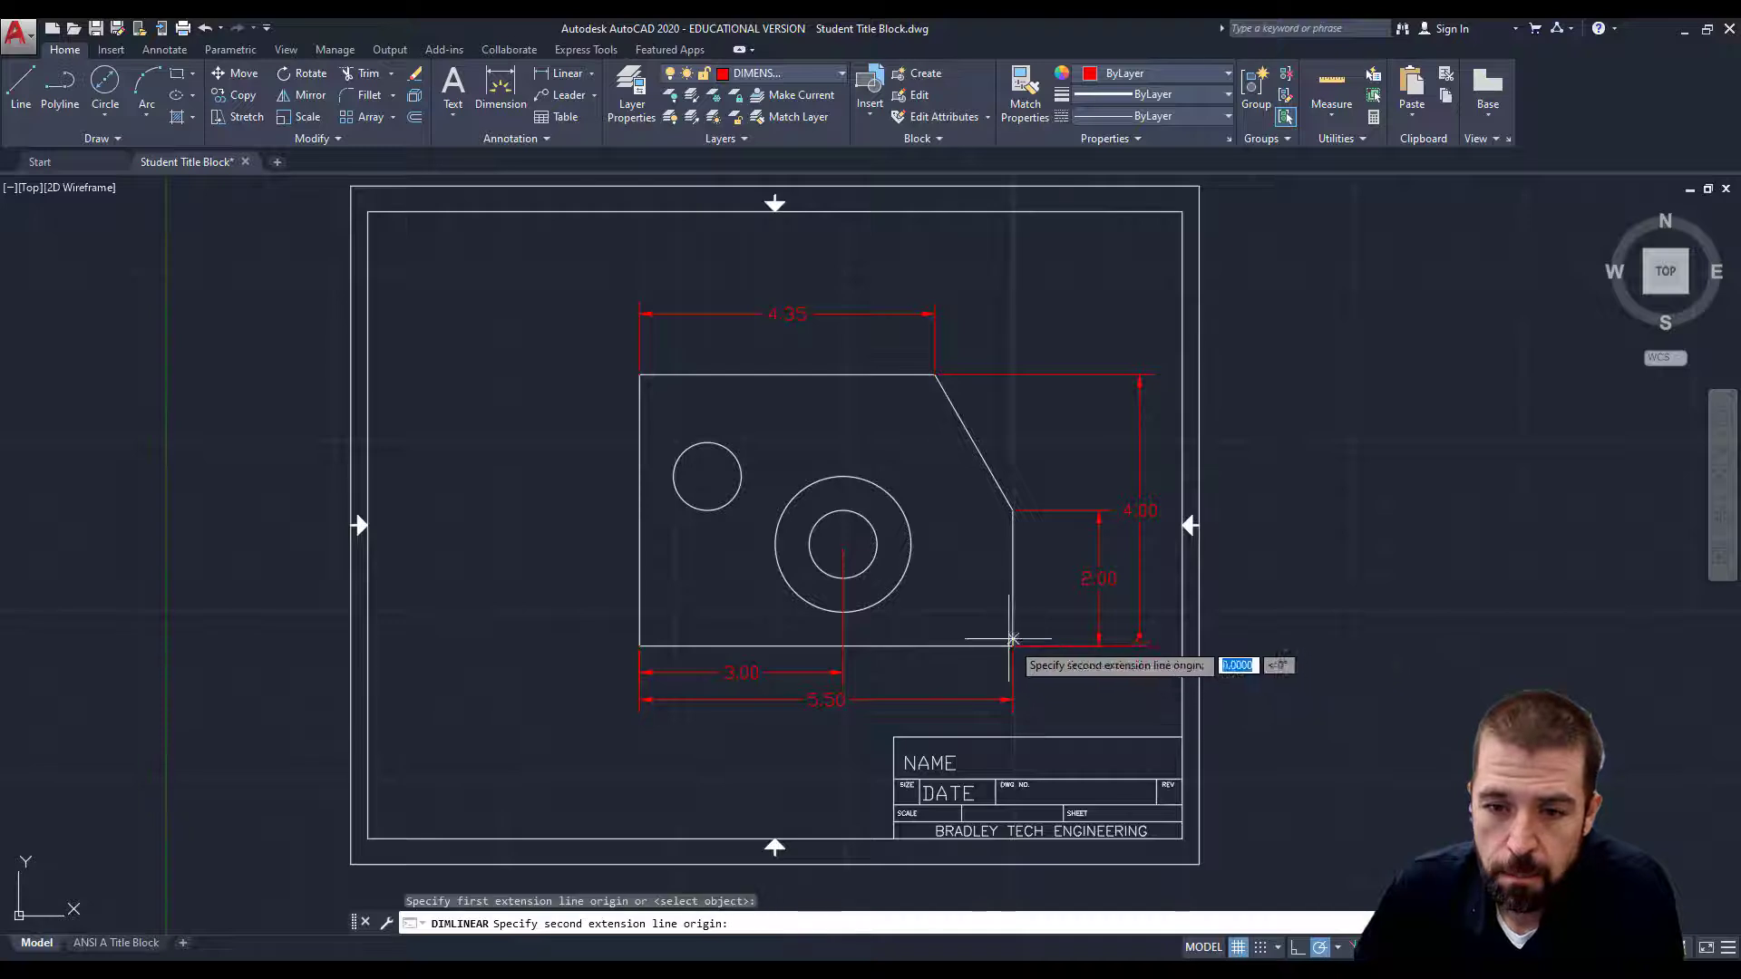
{"action": "left_click", "coordinate": [843, 544]}
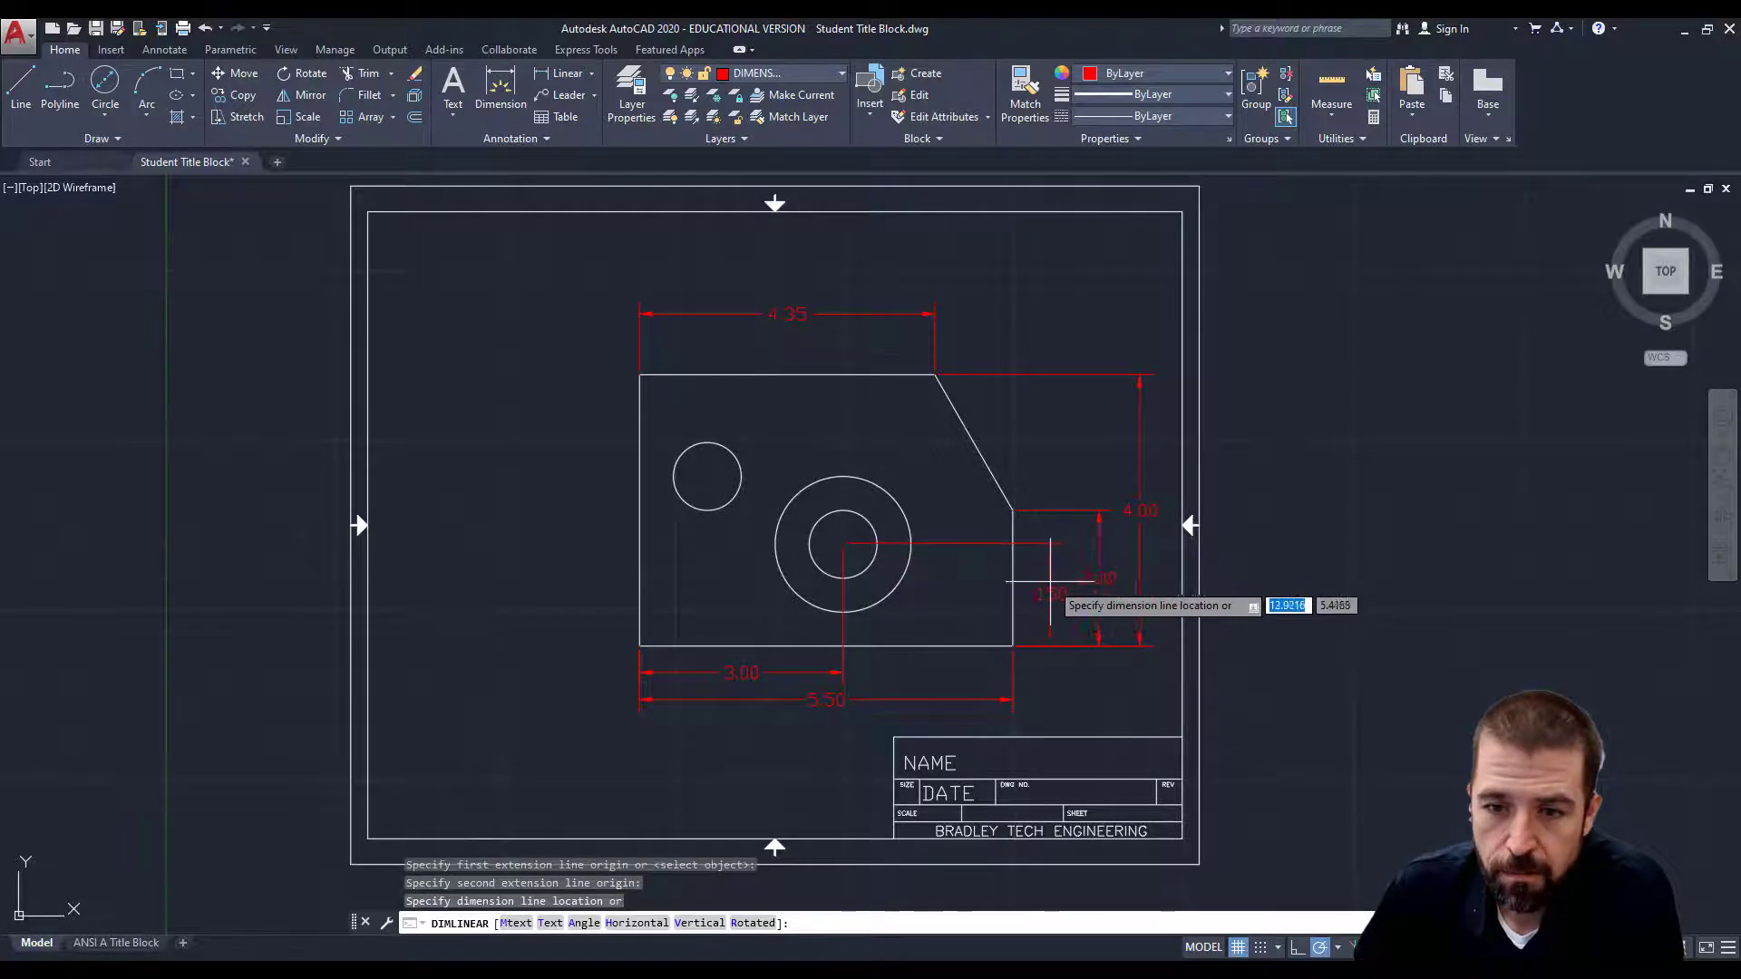
{"action": "left_click", "coordinate": [1055, 593]}
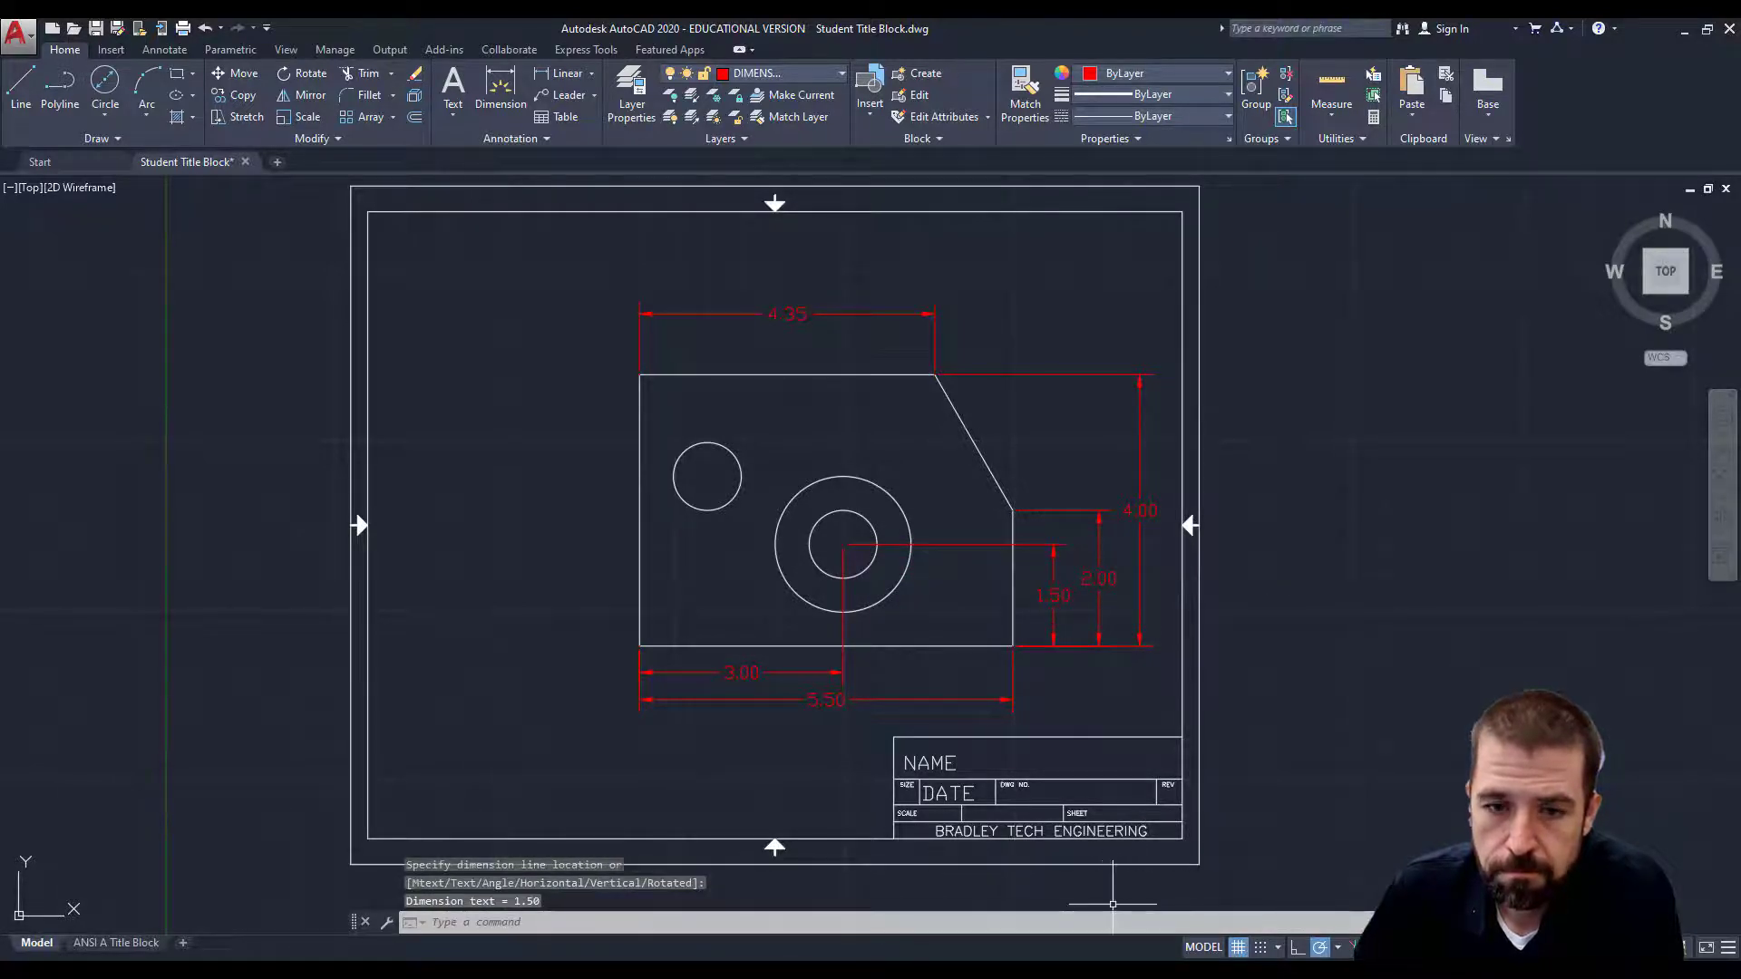
Step: Check the PDF and dimension the upper-left circle's center height from the outline's lower-left corner in AutoCAD, placing it left of the outline
{"action": "key", "text": "alt+Tab"}
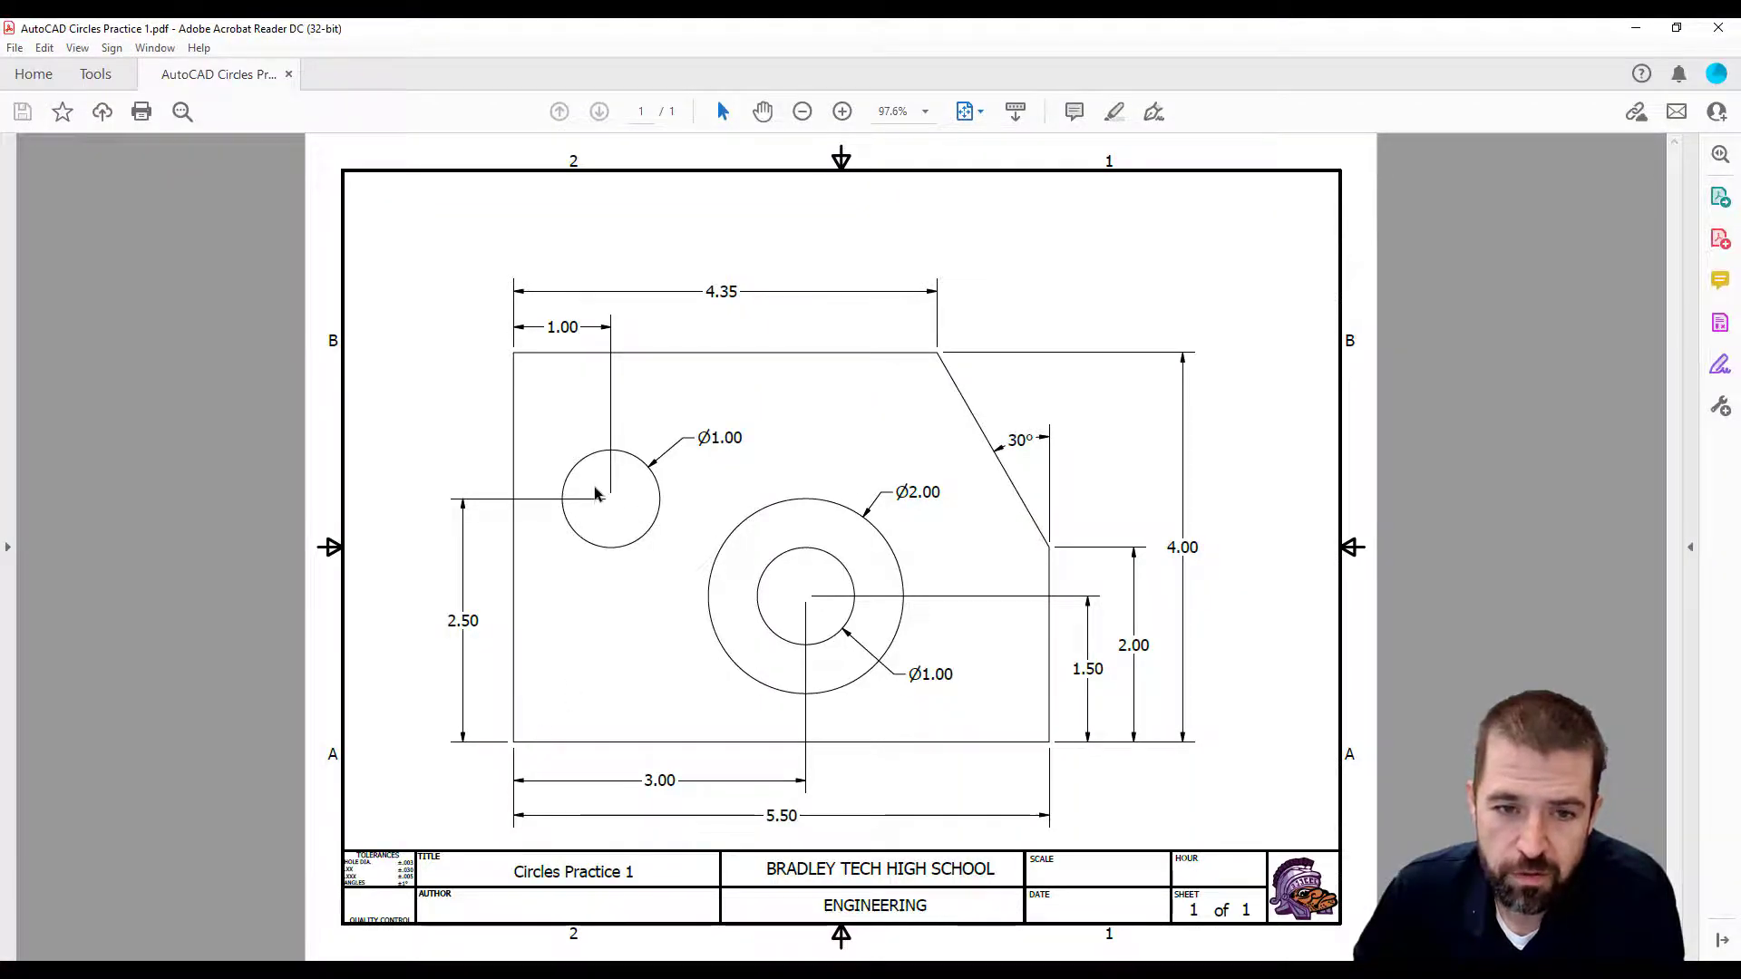
{"action": "key", "text": "alt+Tab"}
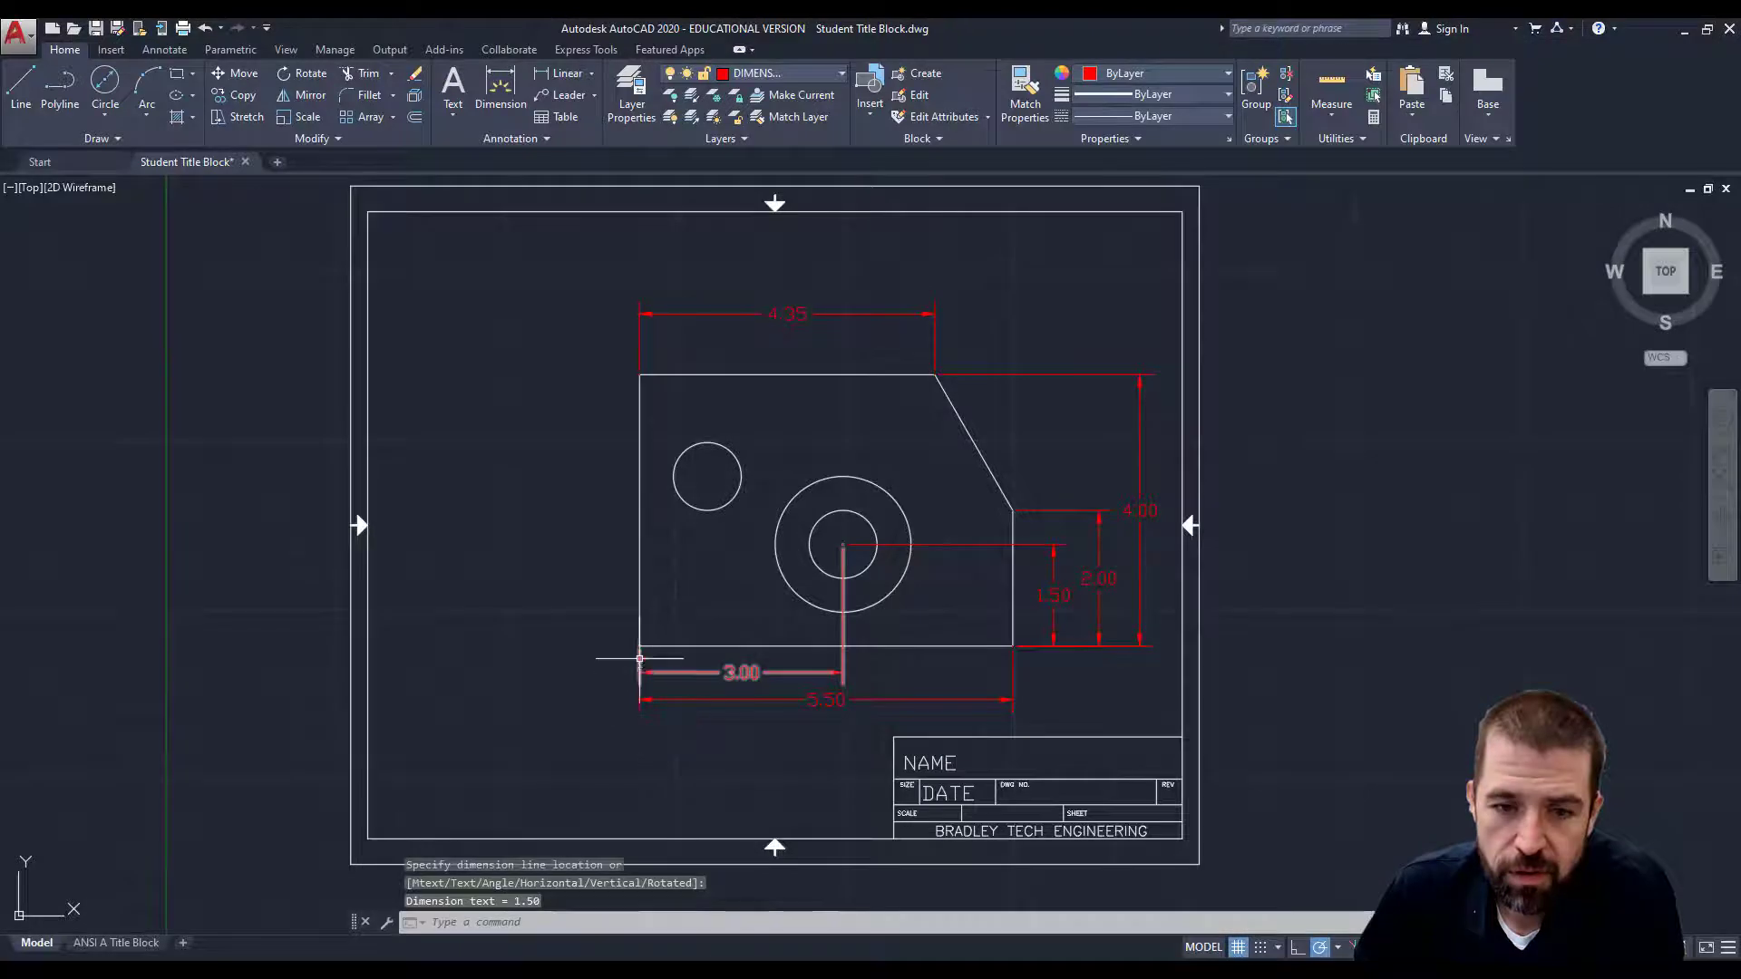
{"action": "left_click", "coordinate": [563, 73]}
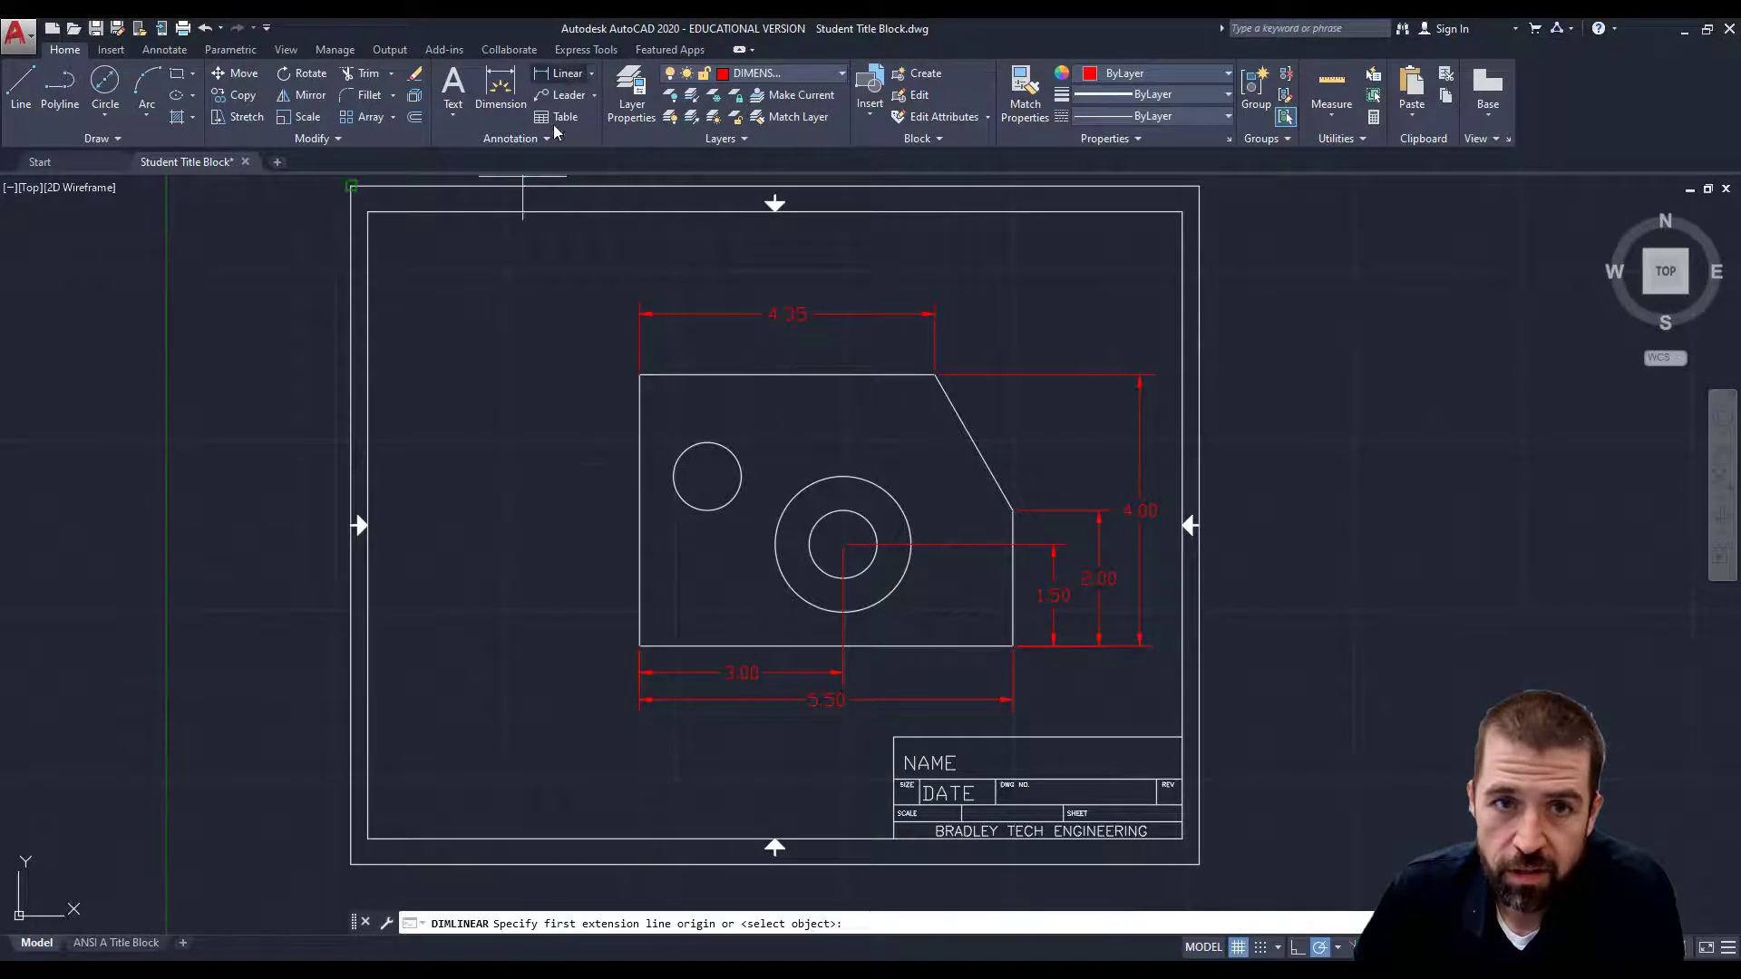
{"action": "left_click", "coordinate": [640, 646]}
{"action": "left_click", "coordinate": [707, 475]}
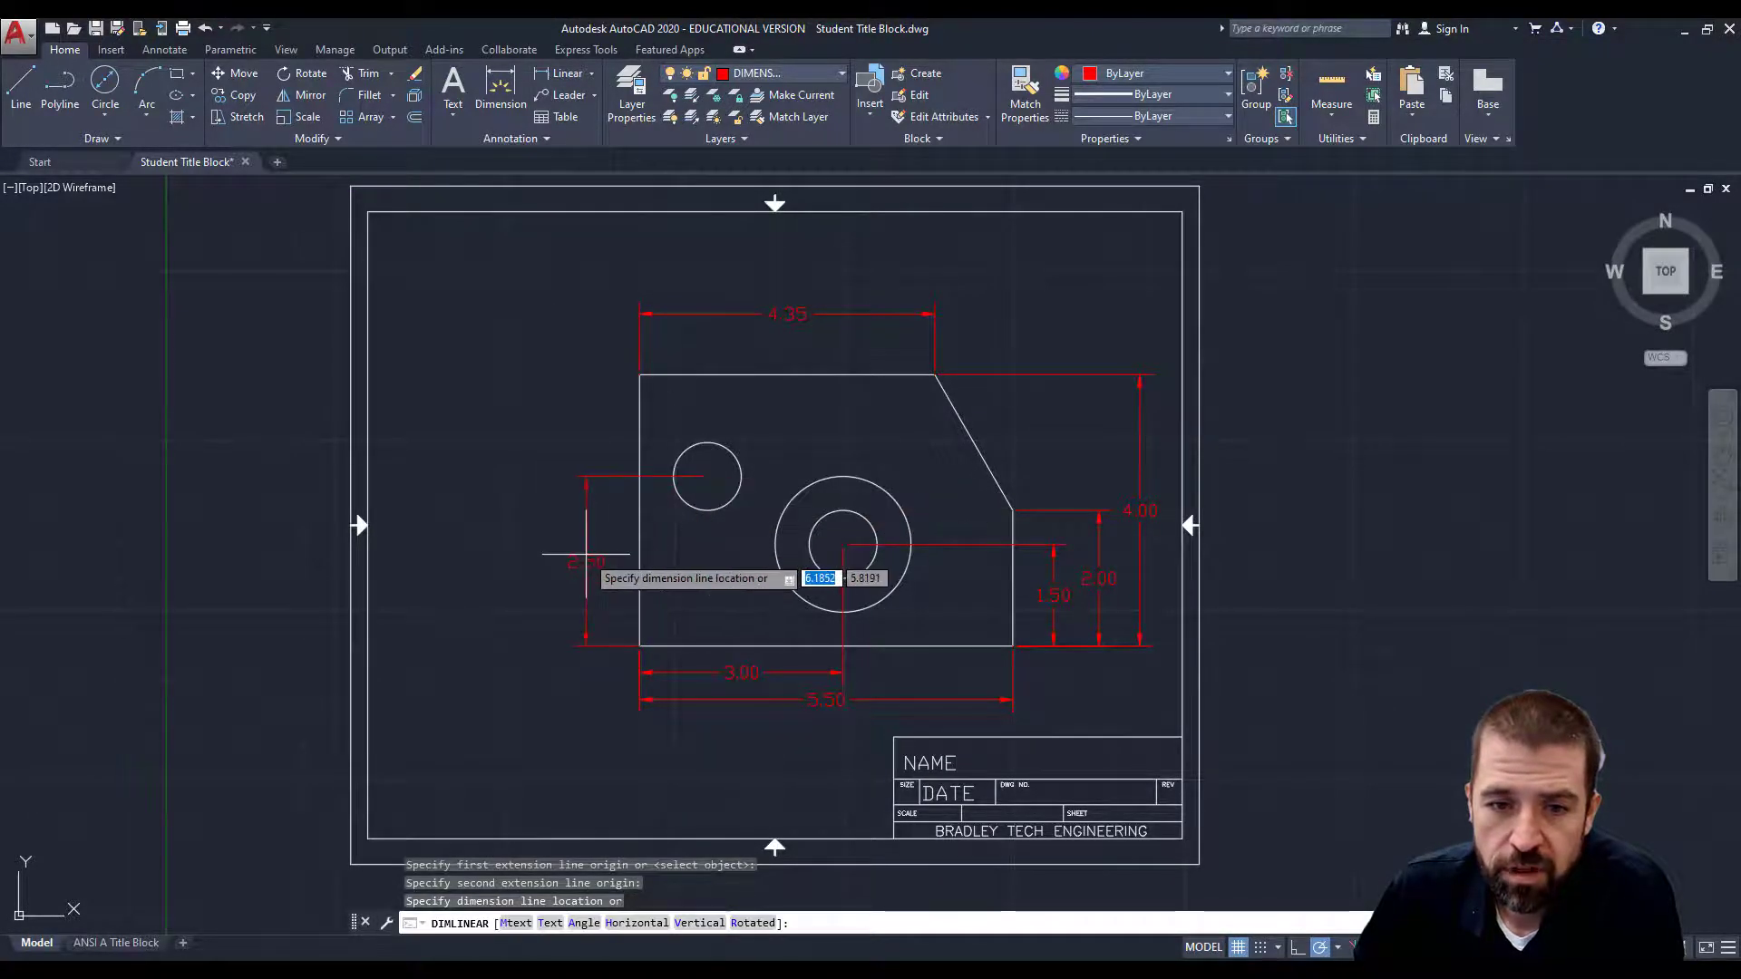
{"action": "left_click", "coordinate": [585, 567]}
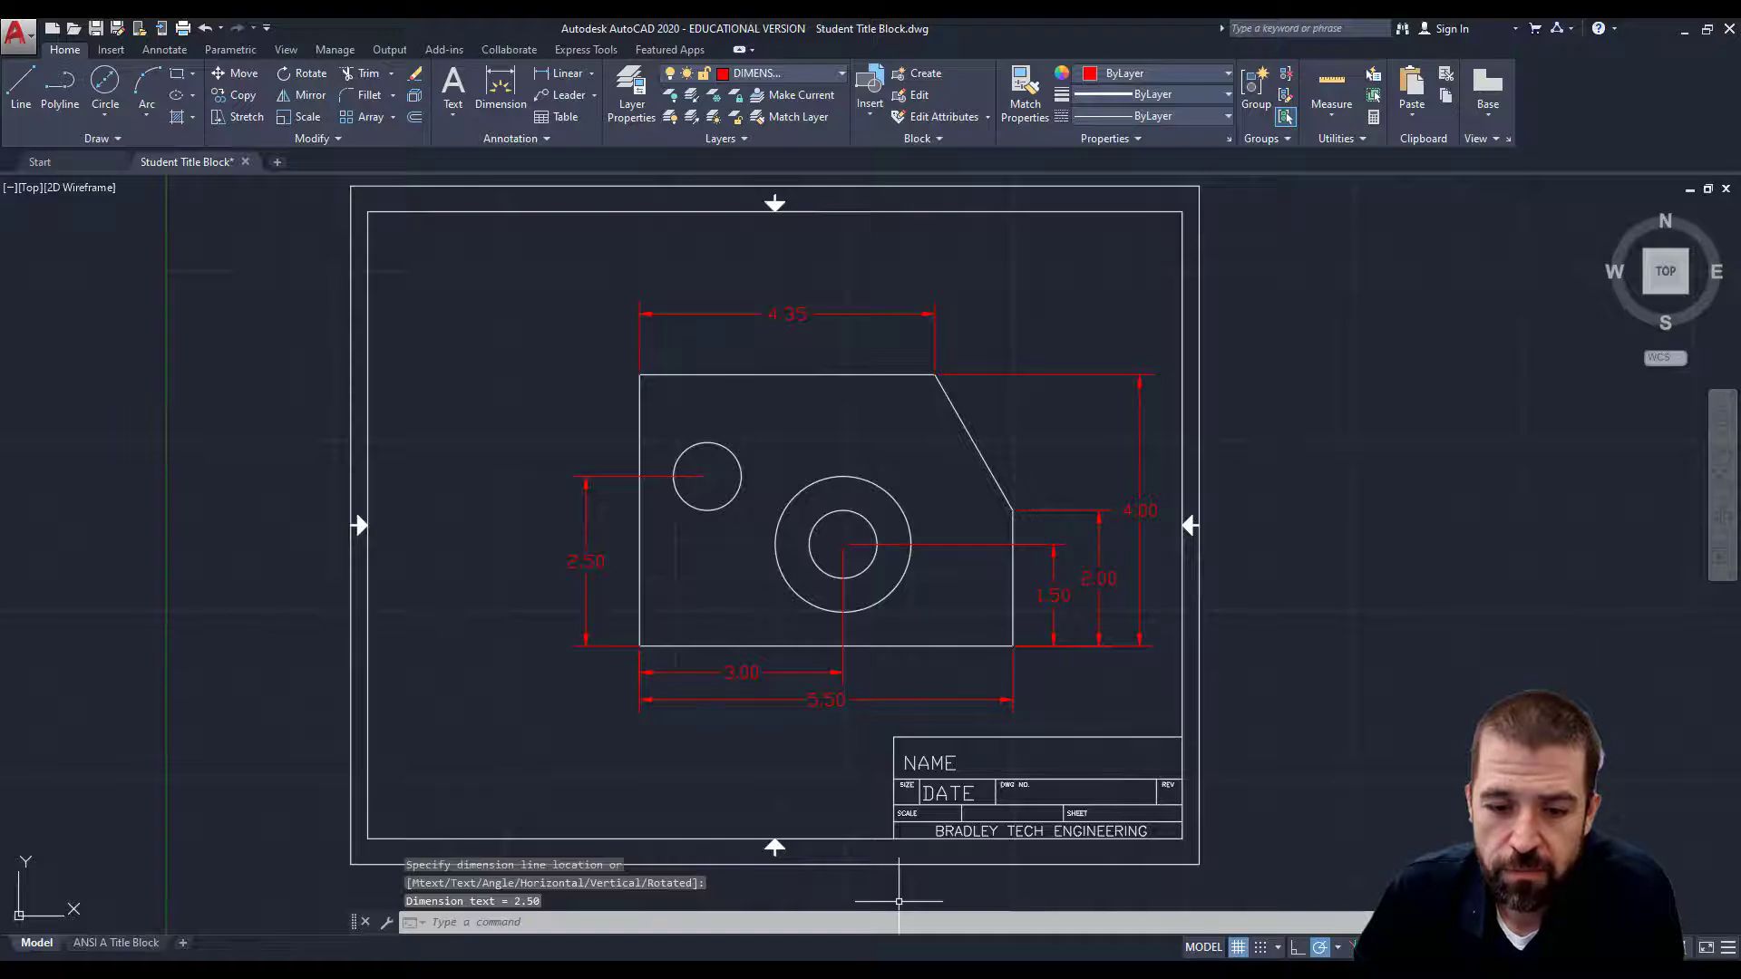
Step: Check the PDF and dimension the upper-left circle's horizontal center distance from the outline's upper-left corner in AutoCAD, placing it below the top-edge dimension
{"action": "key", "text": "alt+Tab"}
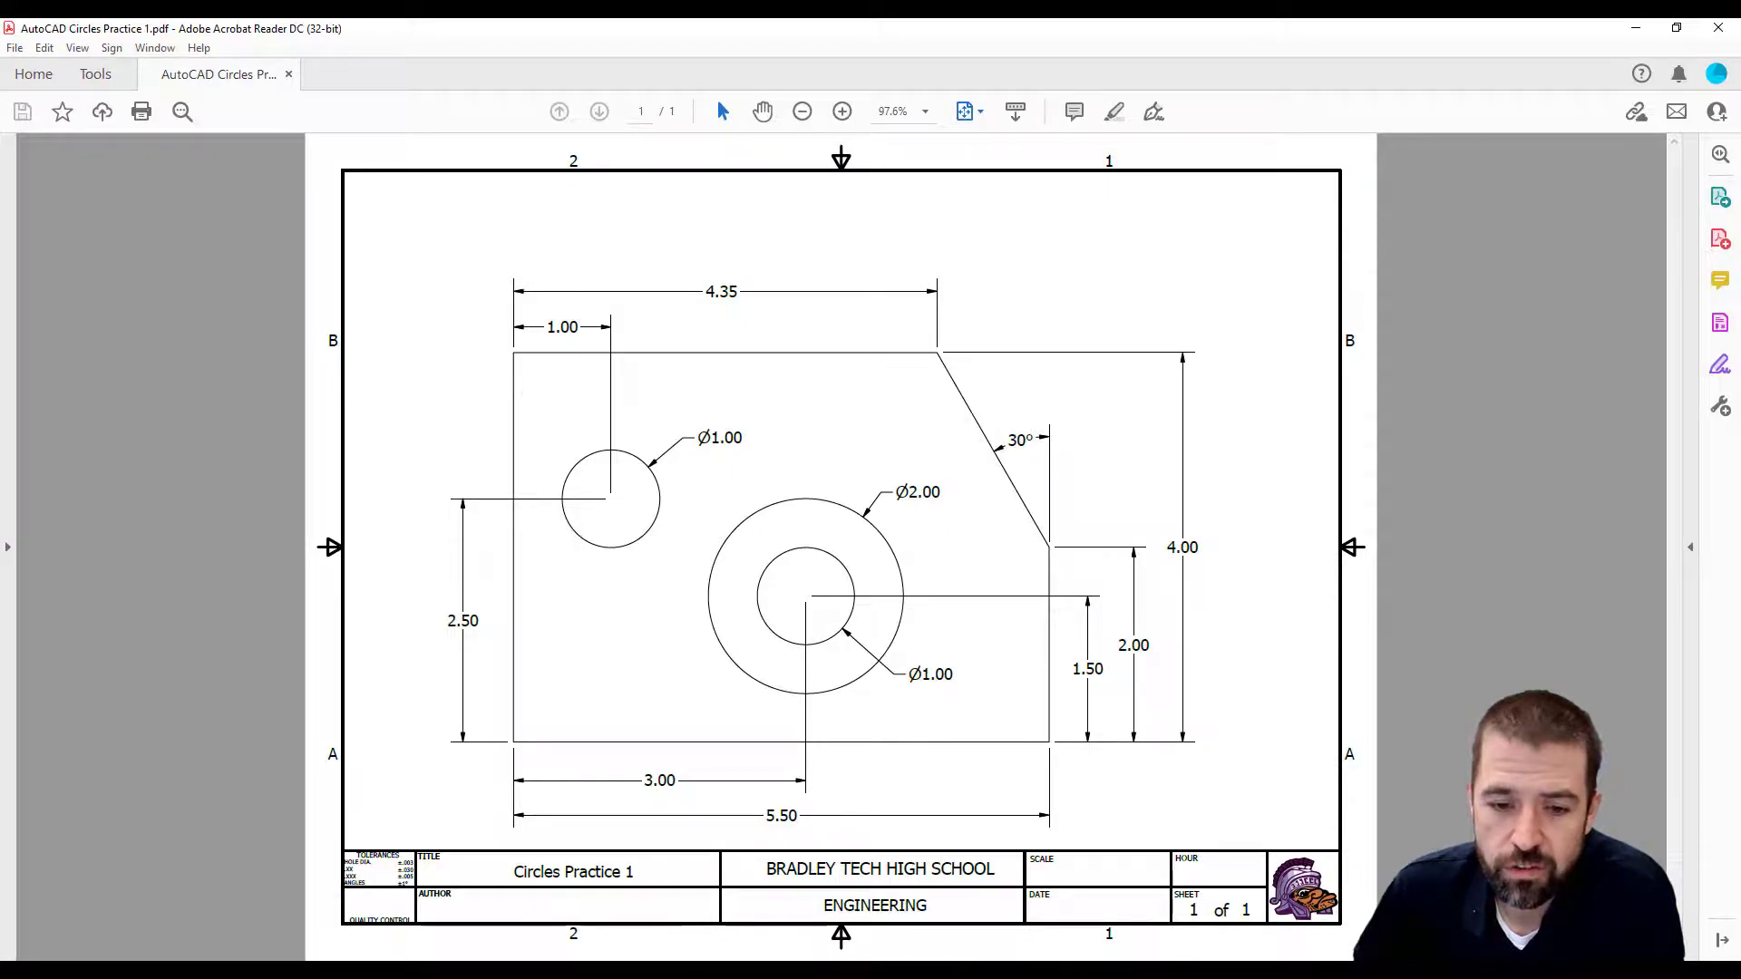
{"action": "left_click", "coordinate": [695, 969]}
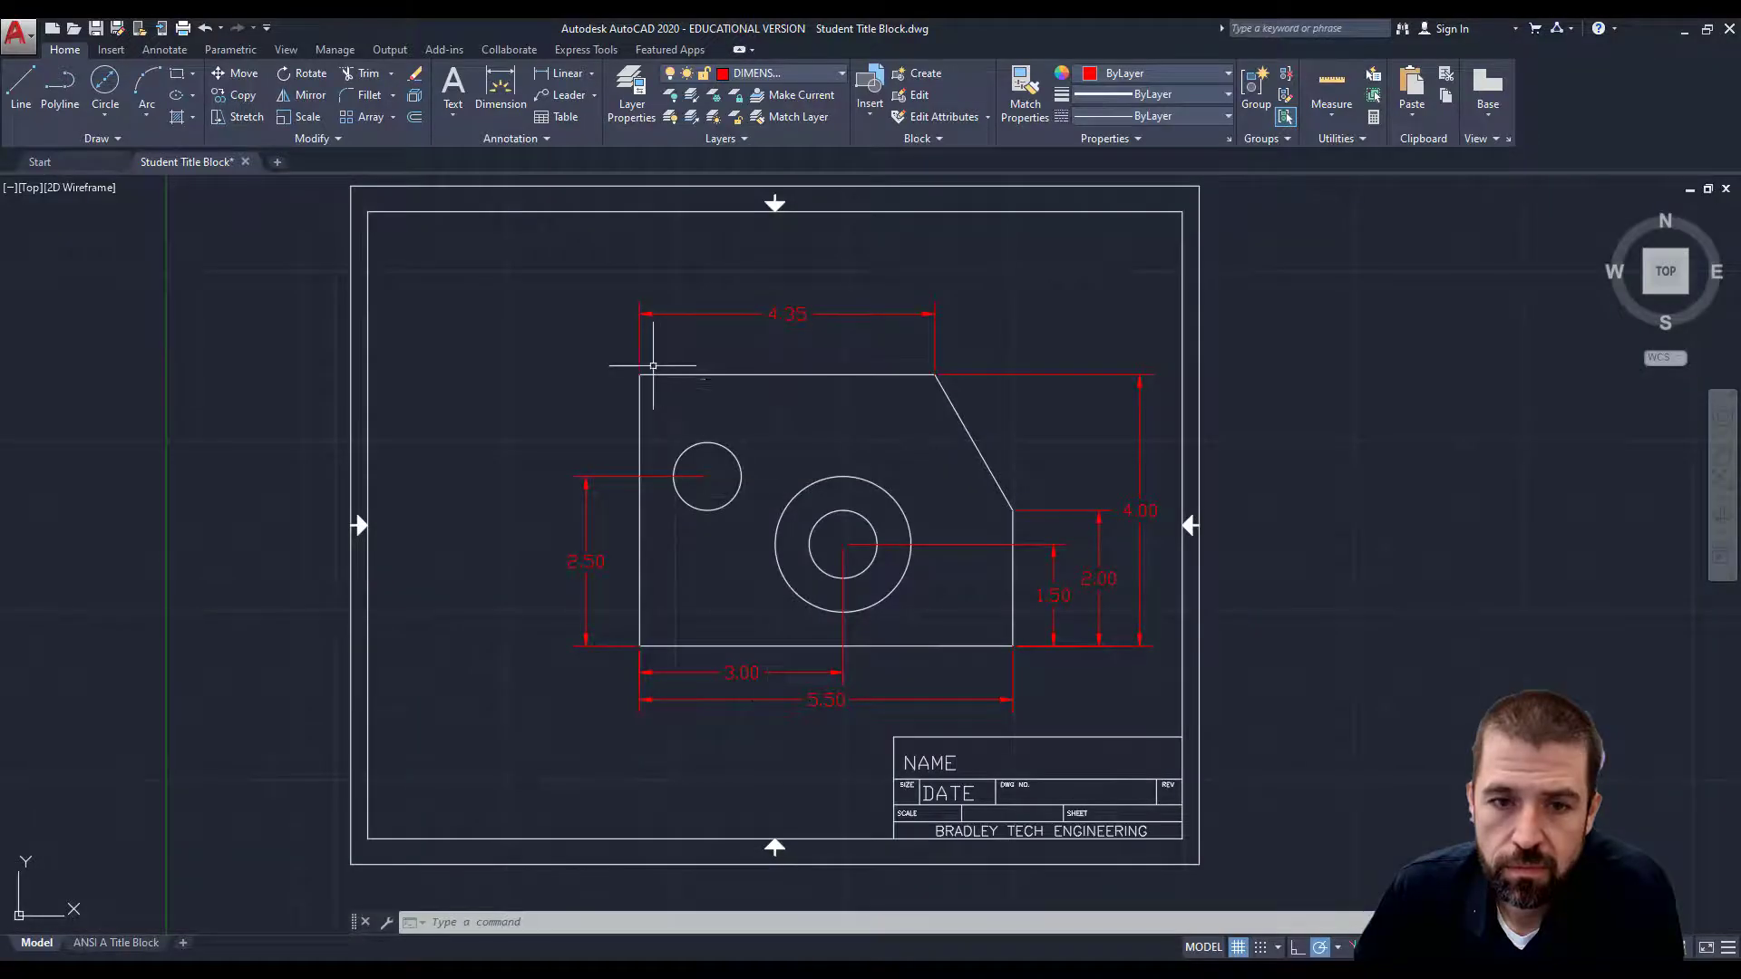
{"action": "left_click", "coordinate": [564, 76]}
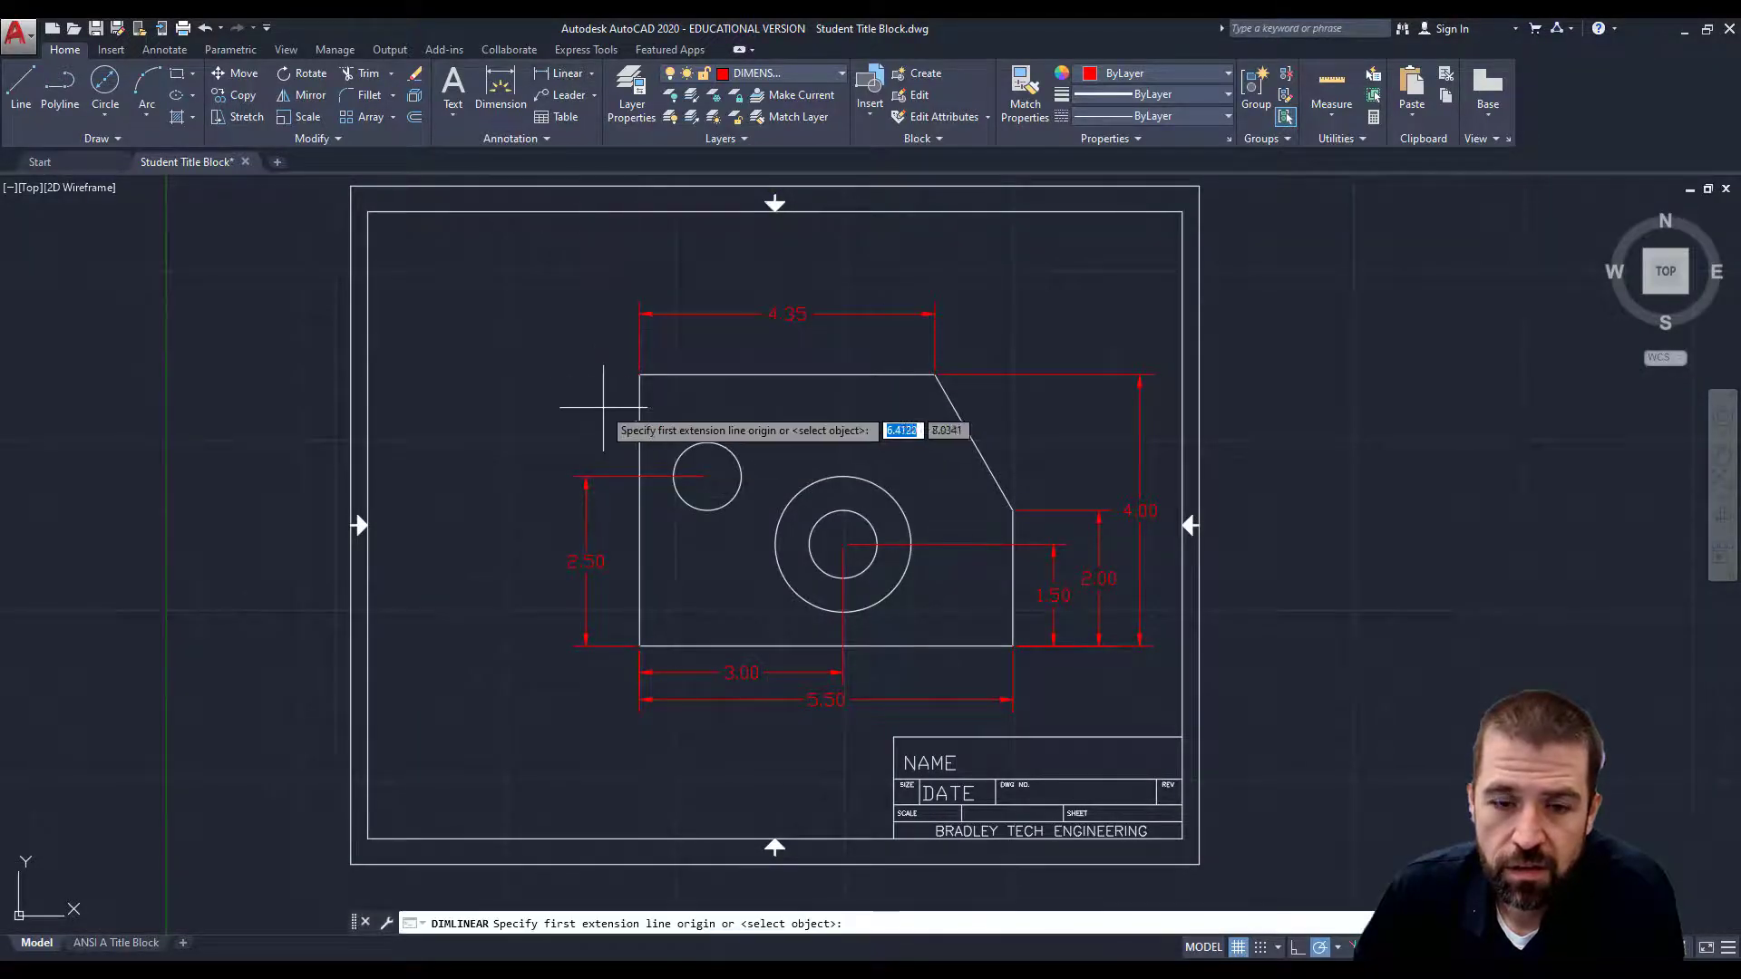
{"action": "left_click", "coordinate": [639, 375]}
{"action": "left_click", "coordinate": [707, 476]}
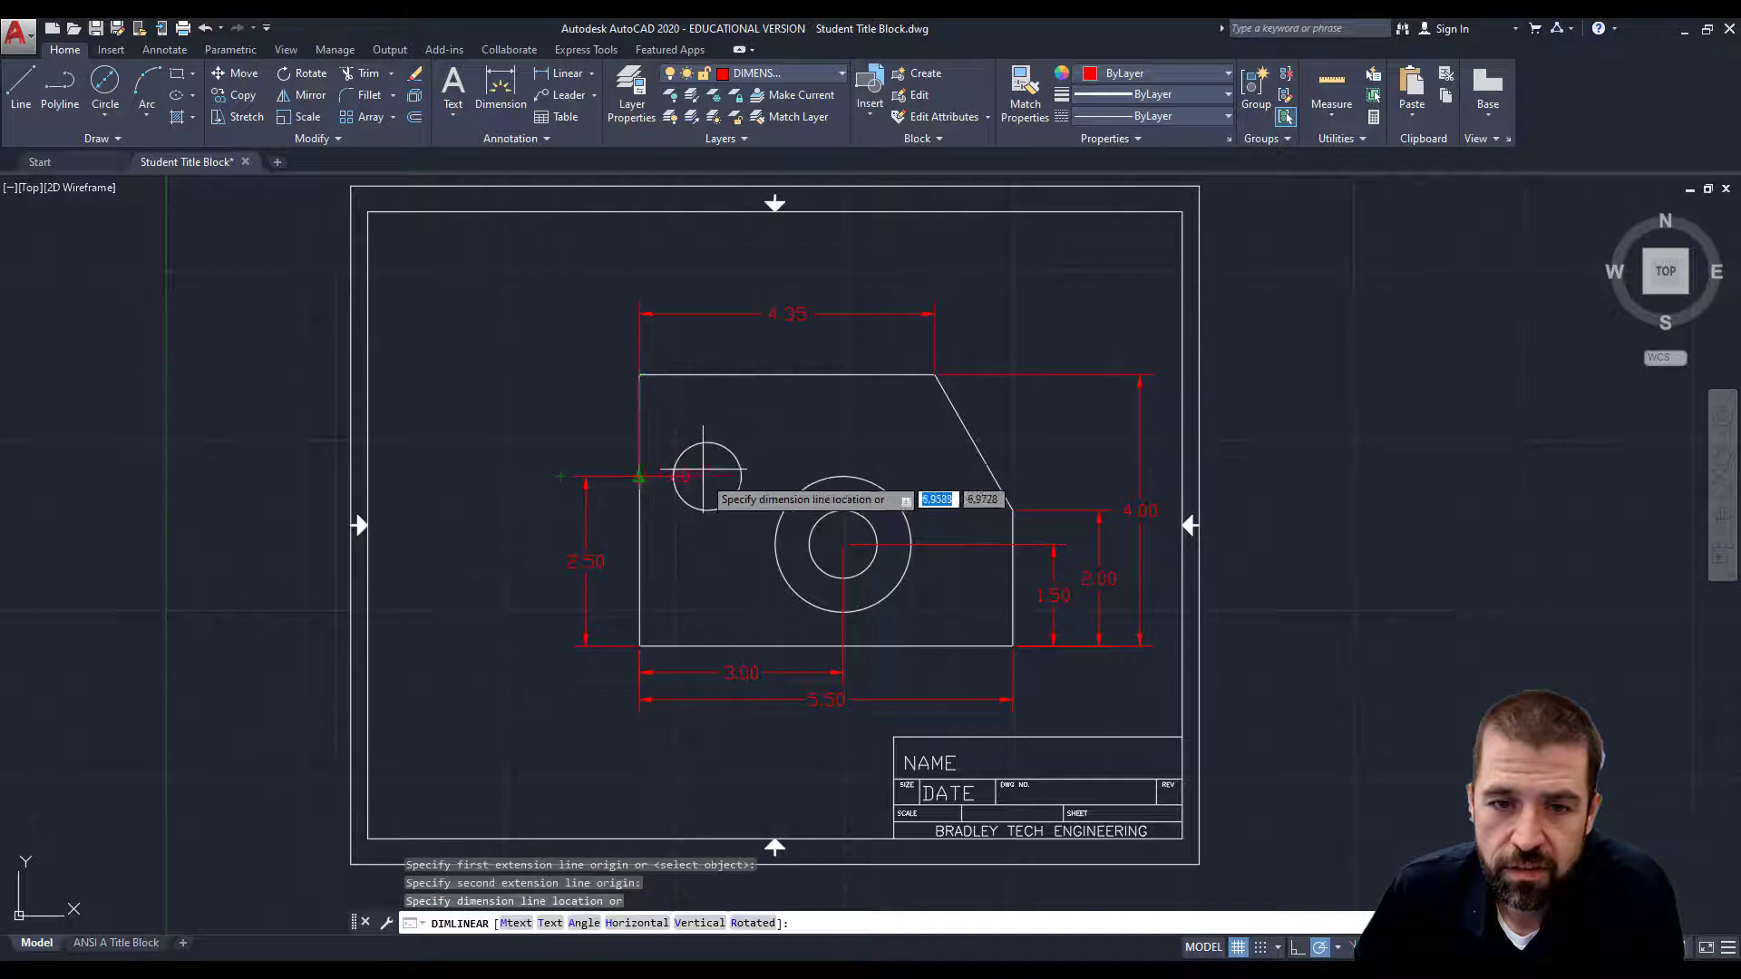
{"action": "left_click", "coordinate": [690, 343]}
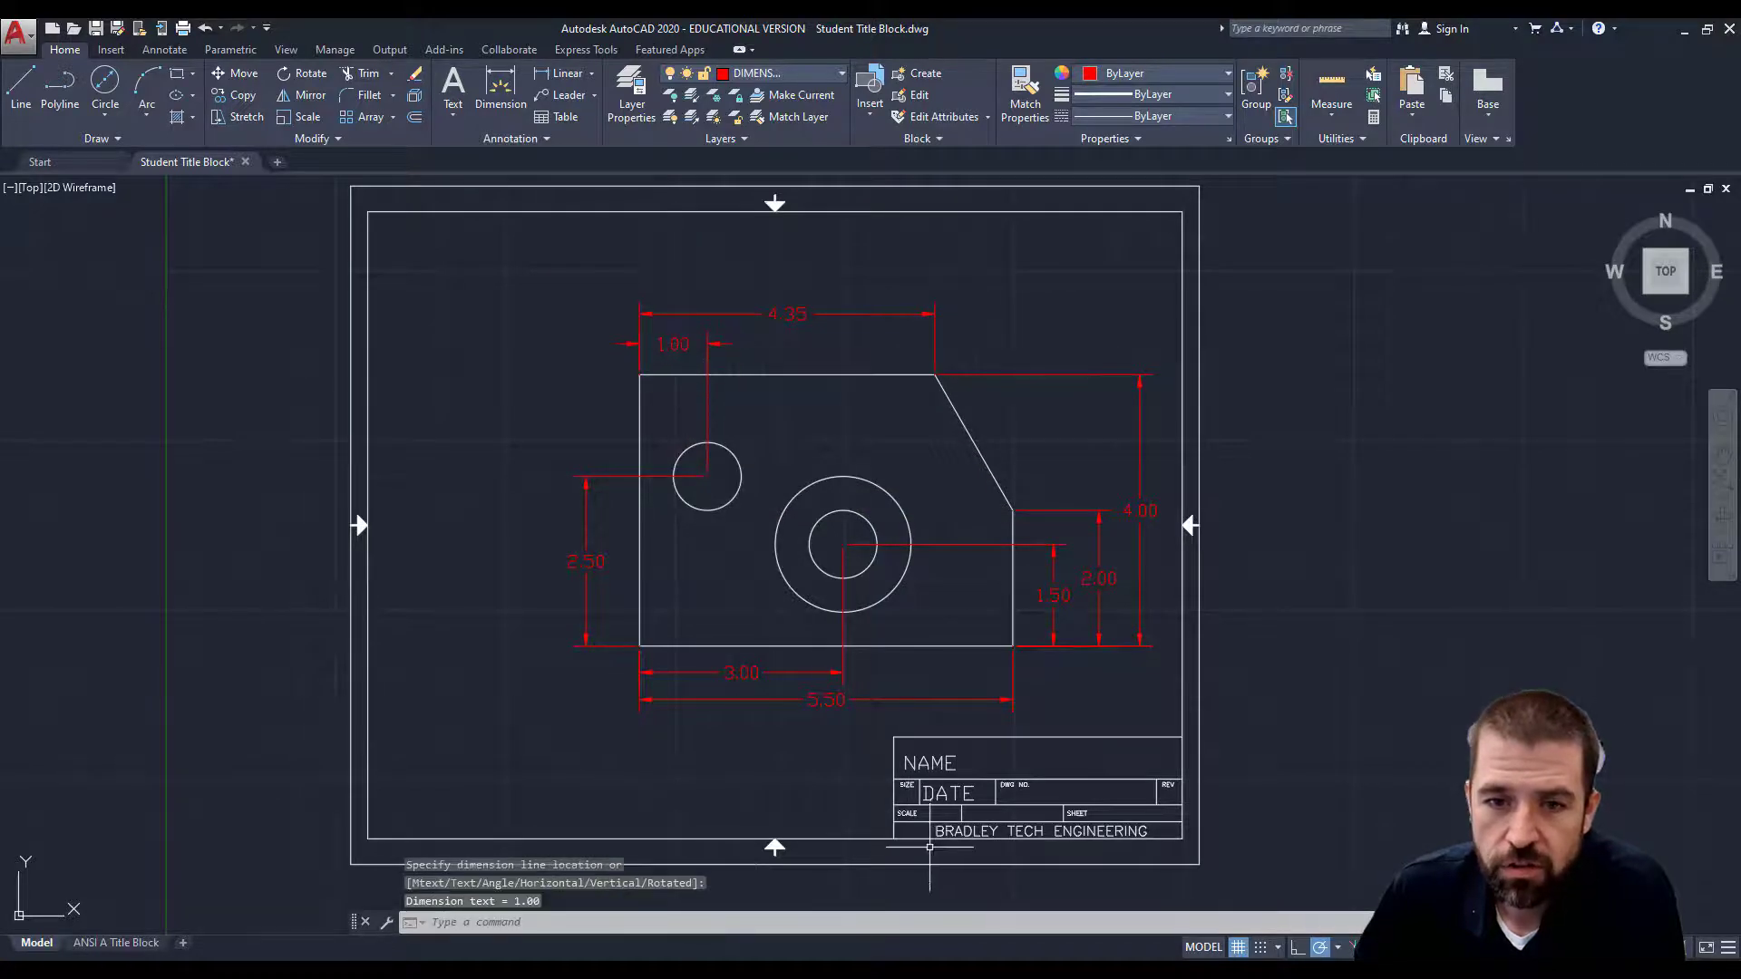
Step: Add a diameter dimension to the upper-left circle, placing its text above and to the right of the circle
{"action": "left_click", "coordinate": [592, 77]}
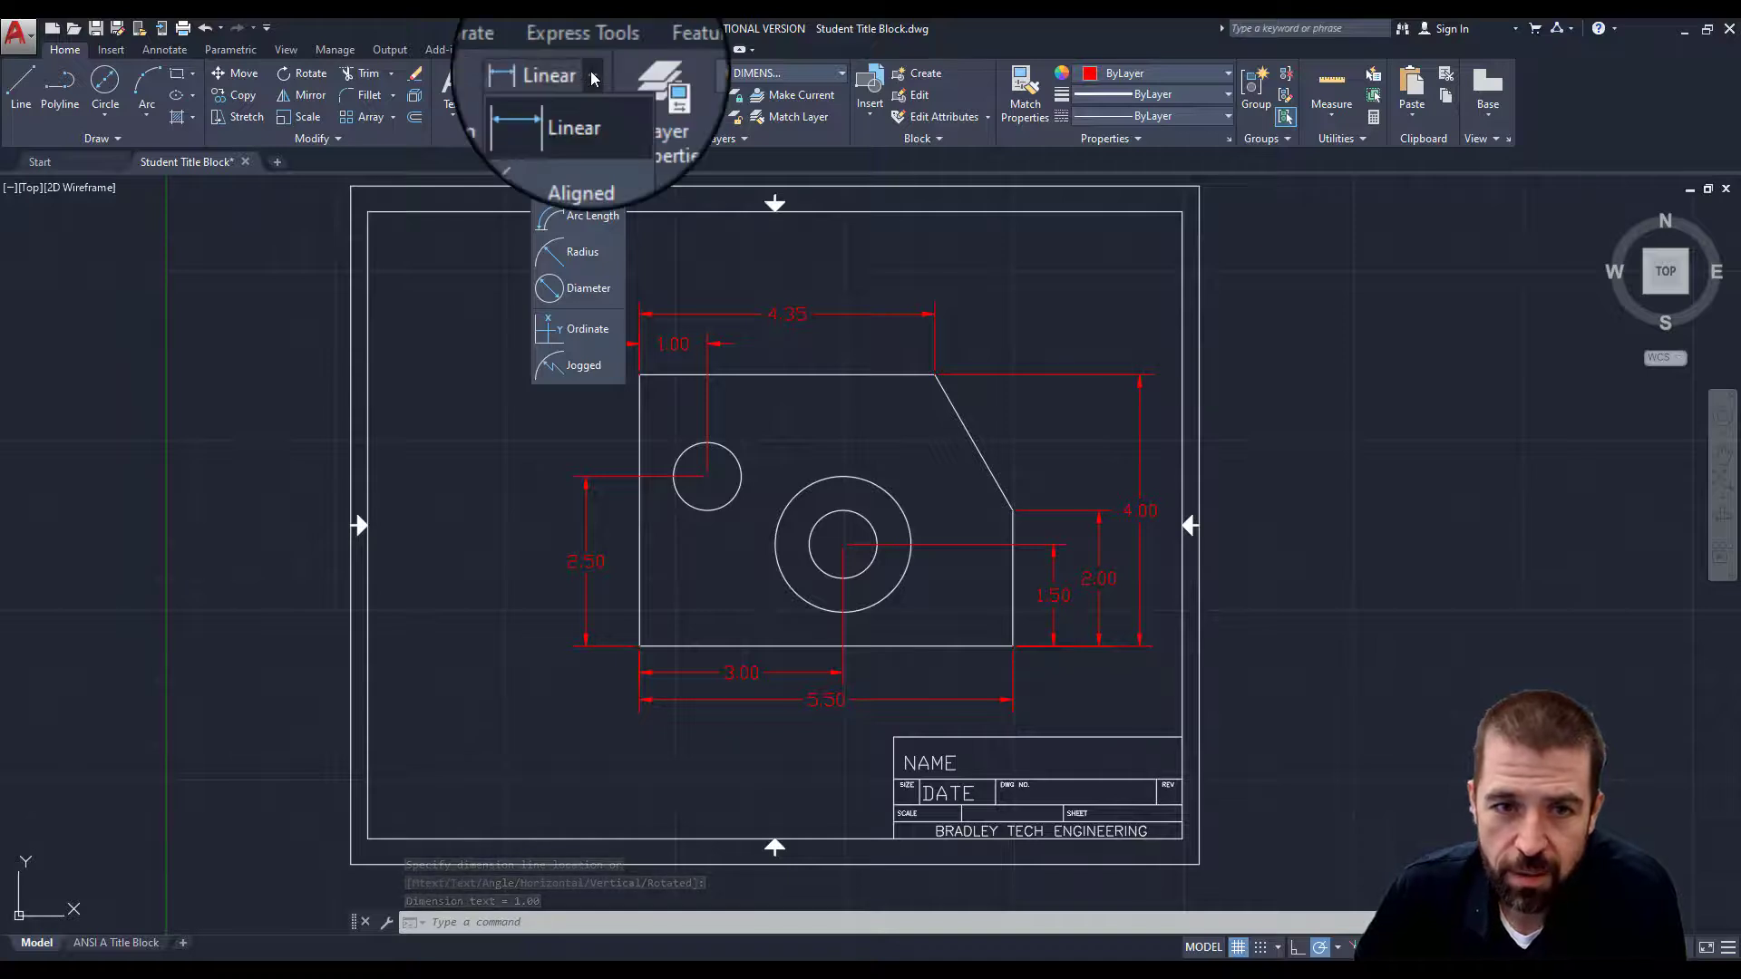
{"action": "left_click", "coordinate": [591, 73]}
{"action": "left_click", "coordinate": [590, 72]}
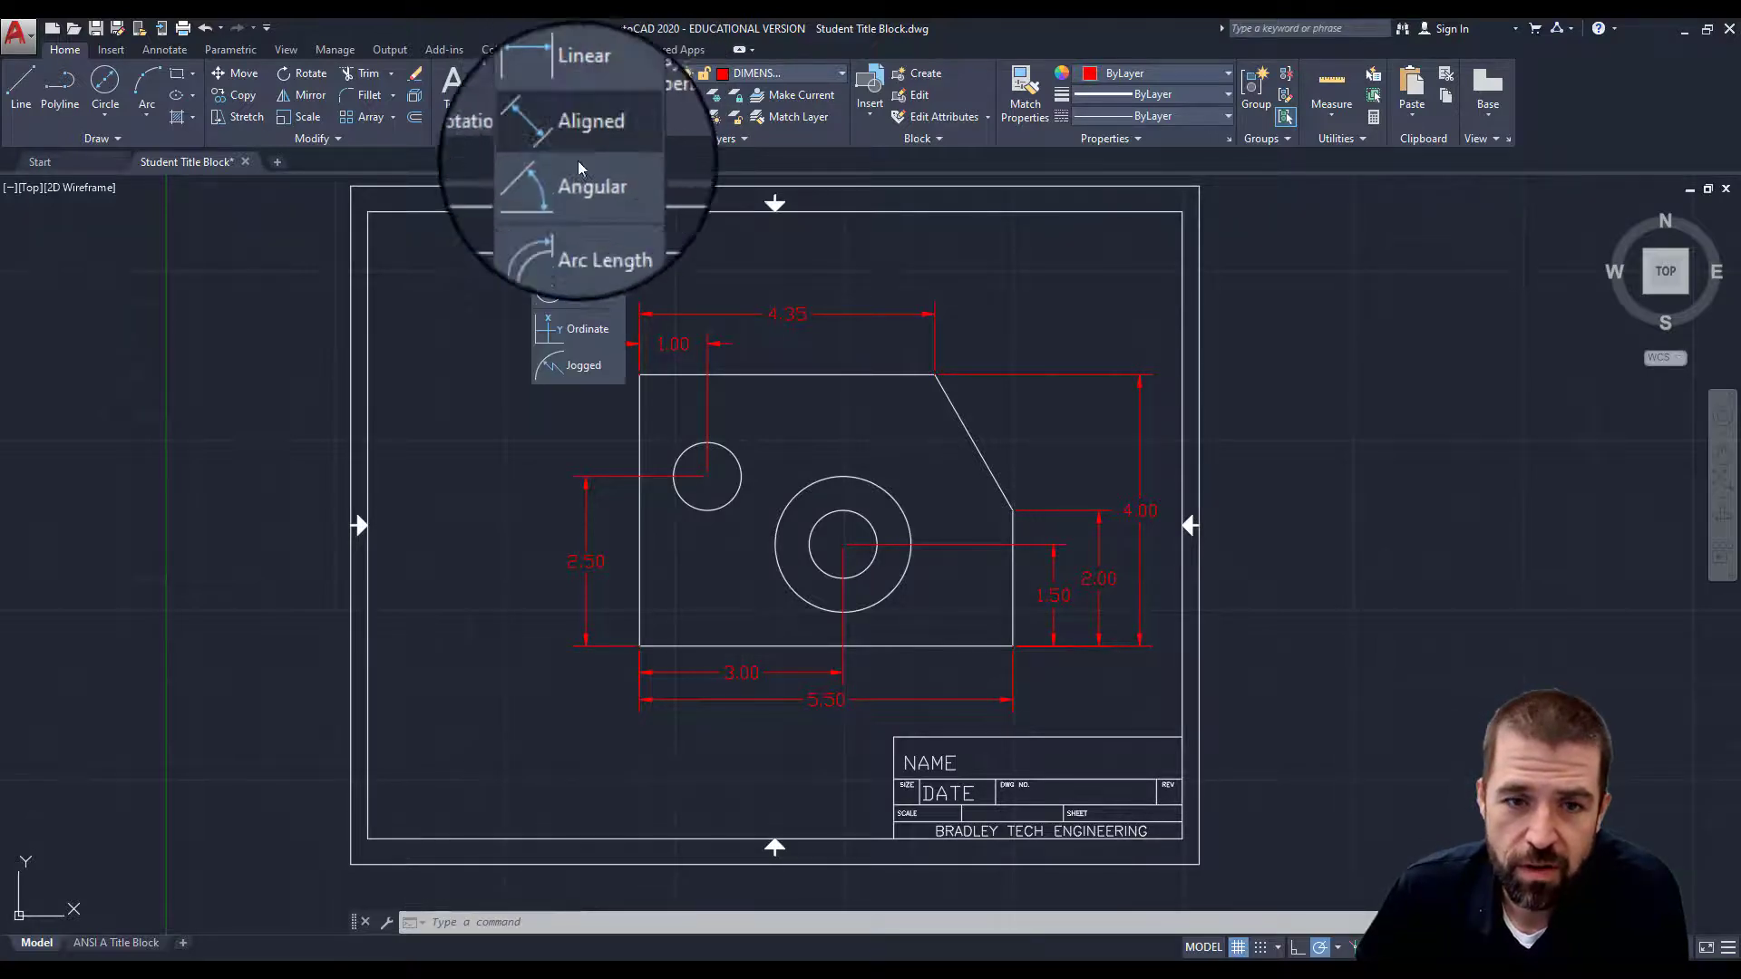
{"action": "left_click", "coordinate": [573, 289]}
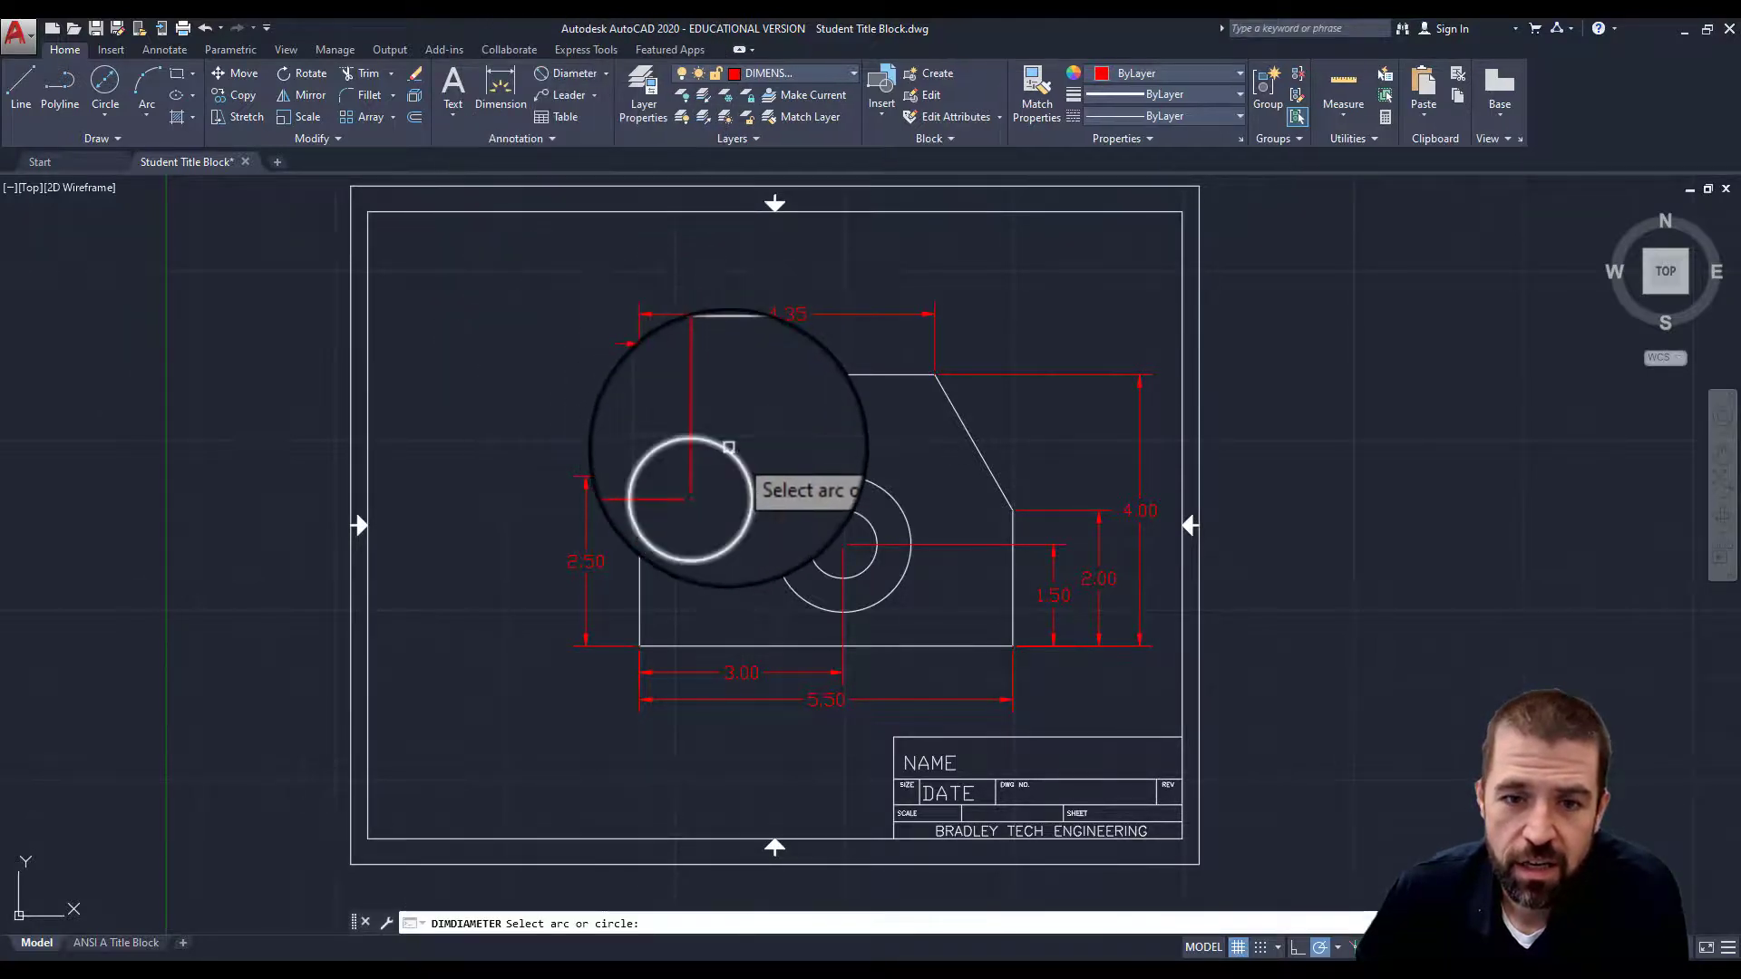
{"action": "left_click", "coordinate": [732, 453]}
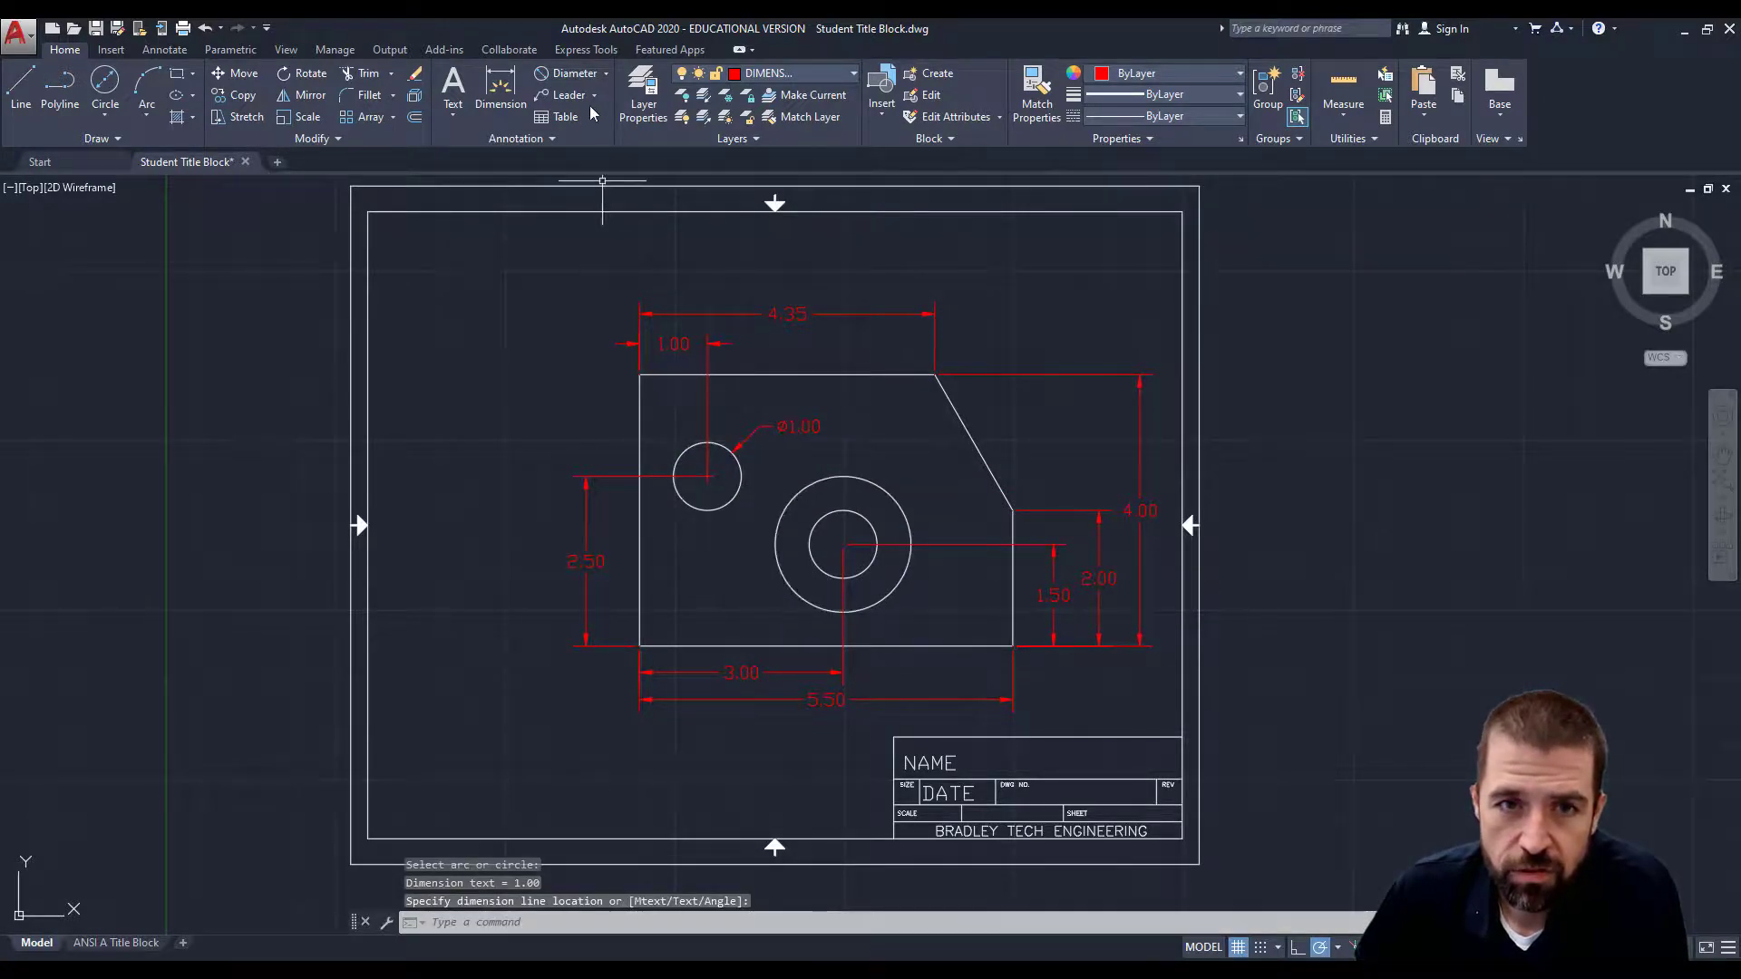
Step: Add diameter dimensions to both concentric circles, placing the inner circle's text below and left of them and the outer circle's text above and right
{"action": "left_click", "coordinate": [565, 76]}
{"action": "left_click", "coordinate": [828, 575]}
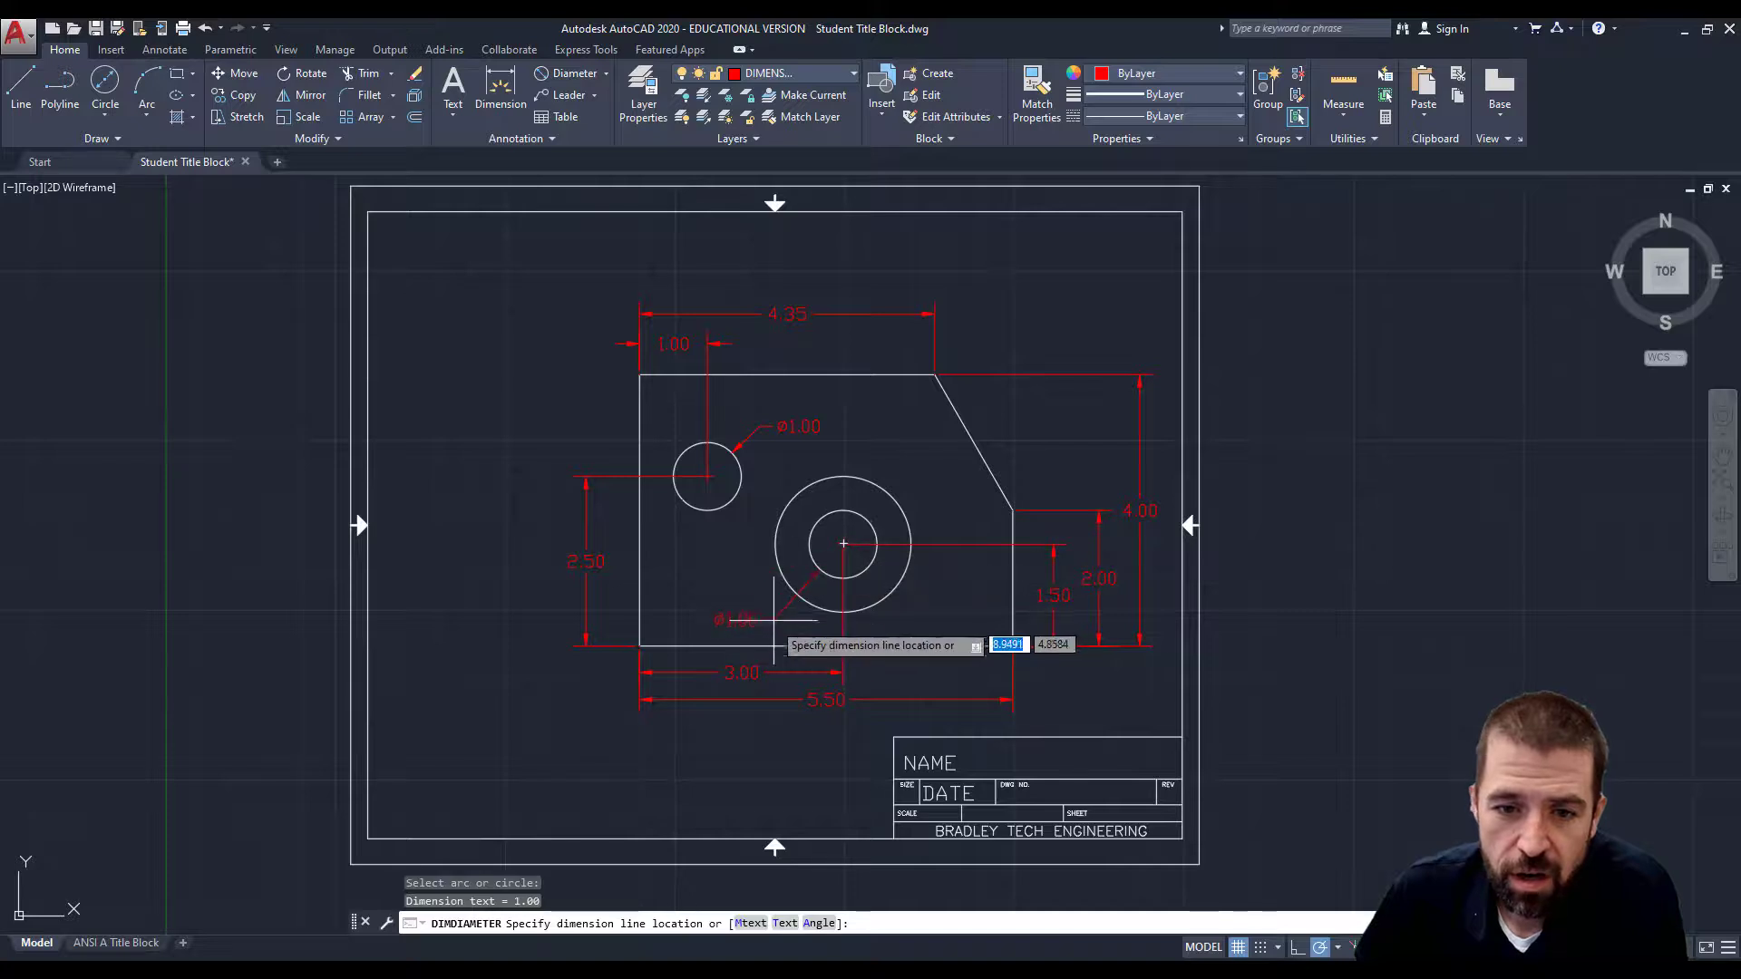
{"action": "left_click", "coordinate": [760, 606]}
{"action": "left_click", "coordinate": [565, 74]}
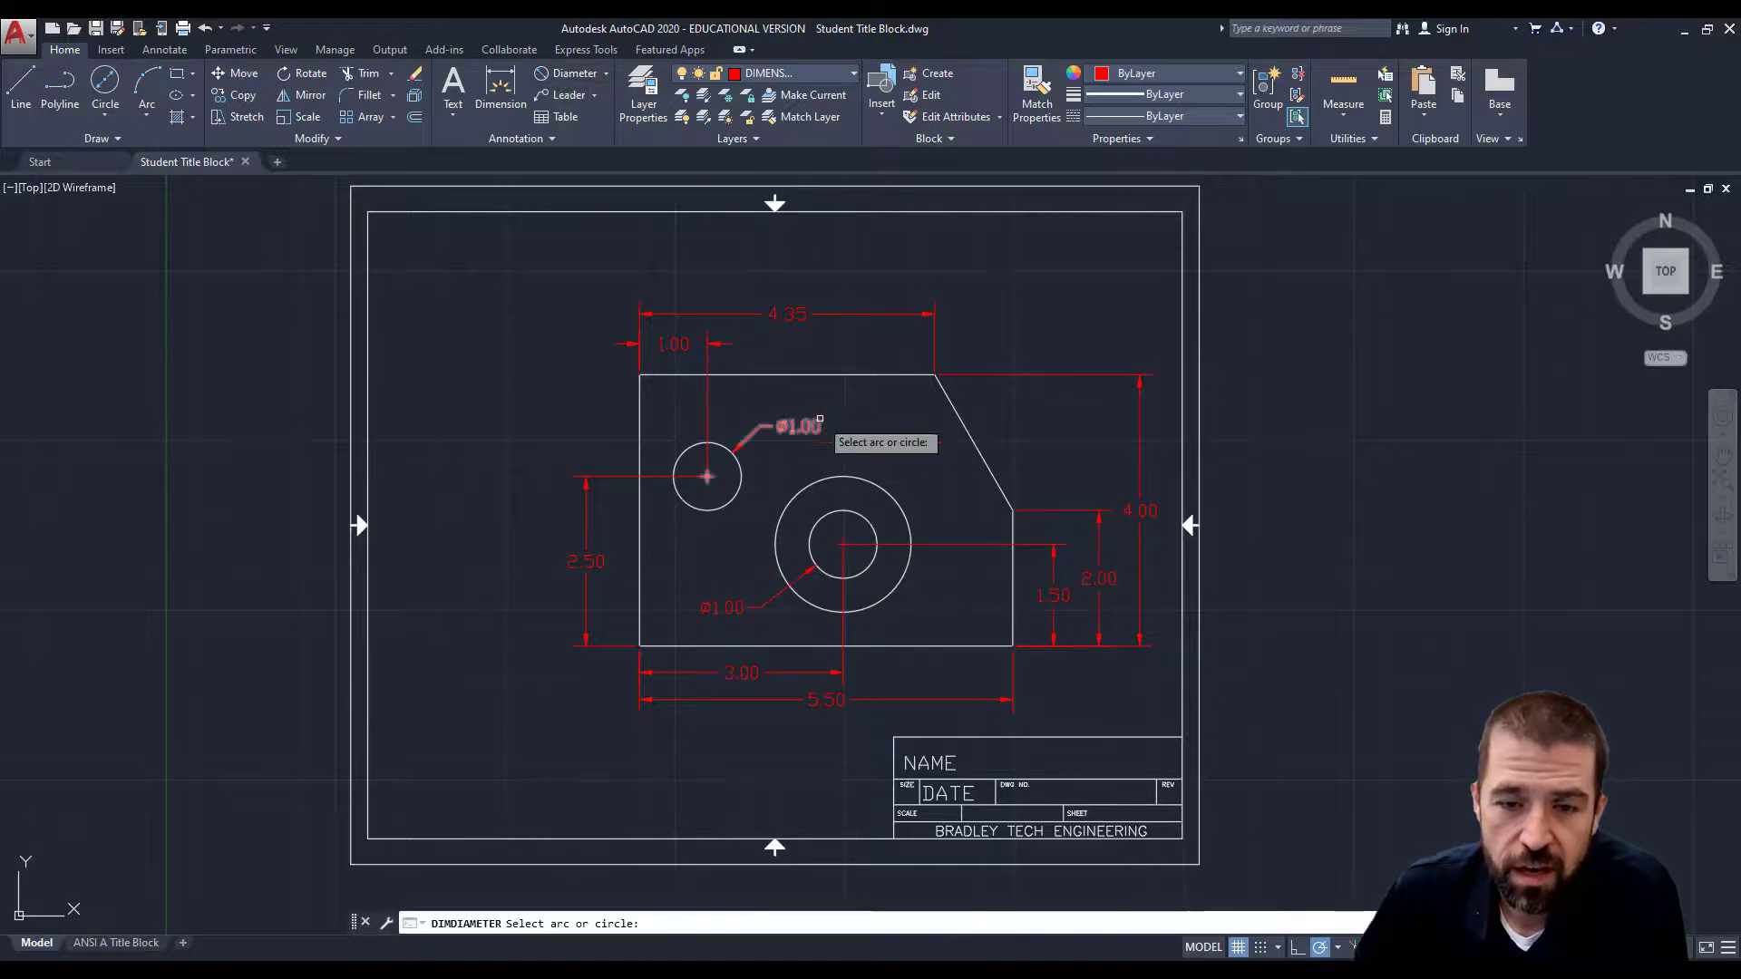
{"action": "left_click", "coordinate": [888, 487]}
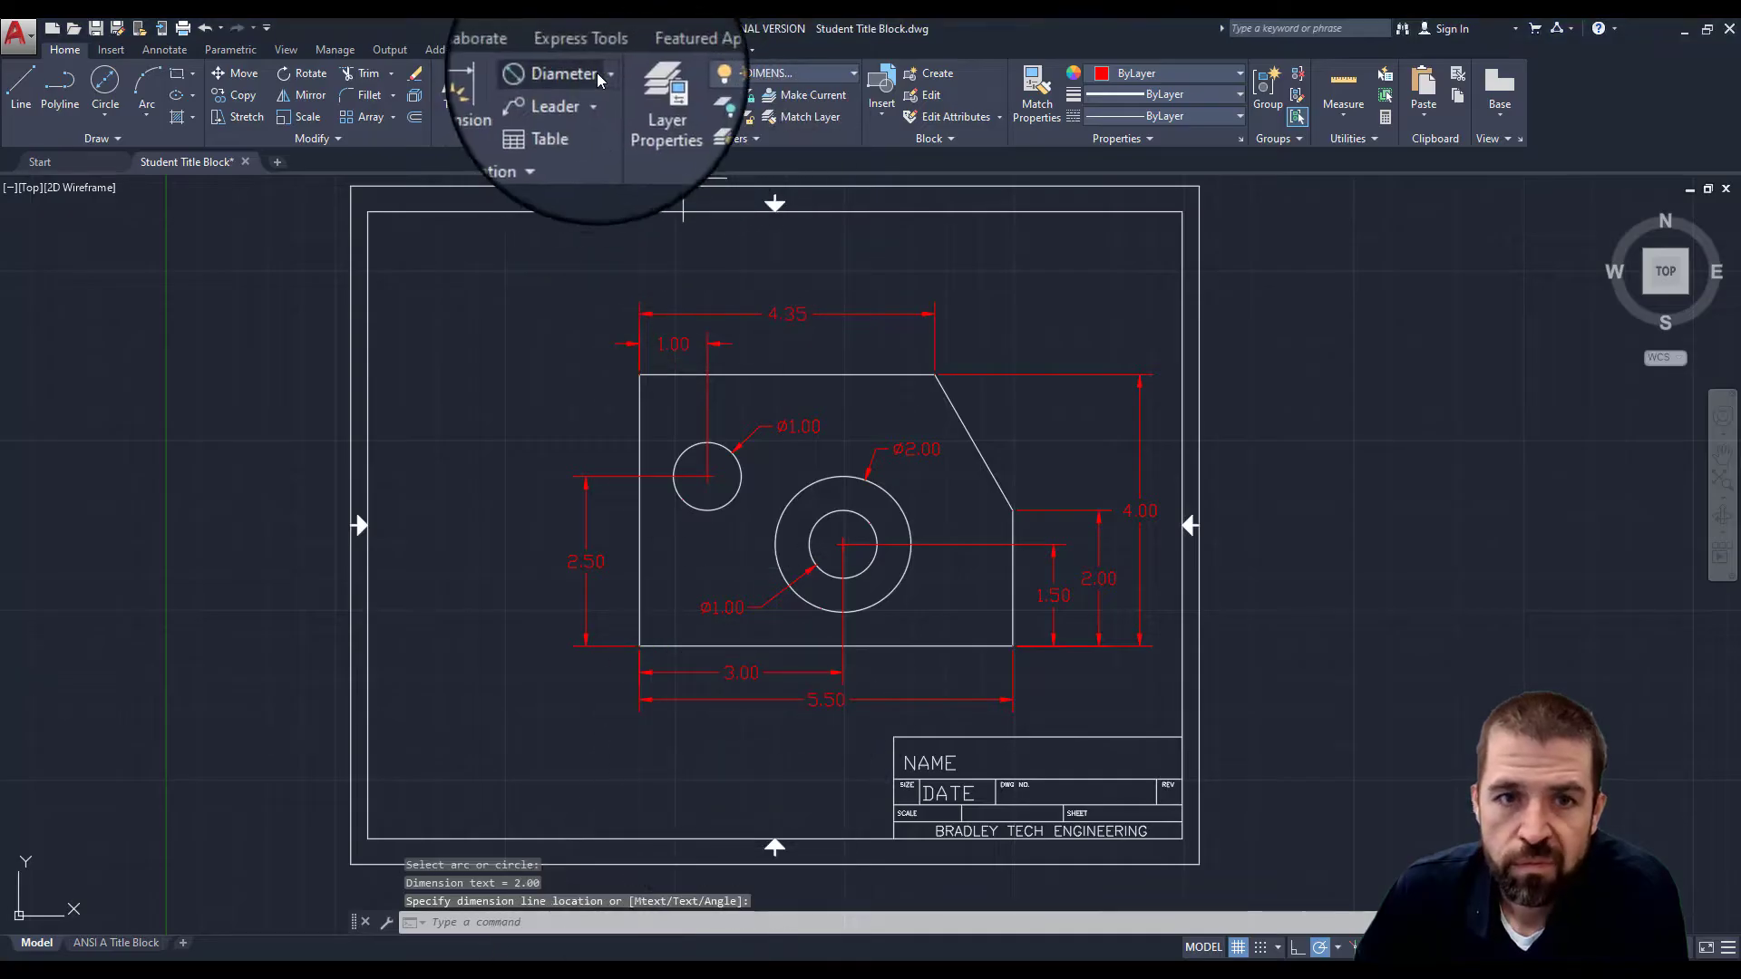
Step: Add an angular dimension between the slanted edge and the outline's right vertical edge, placing it above the vertical edge and outside the slant
{"action": "left_click", "coordinate": [606, 72]}
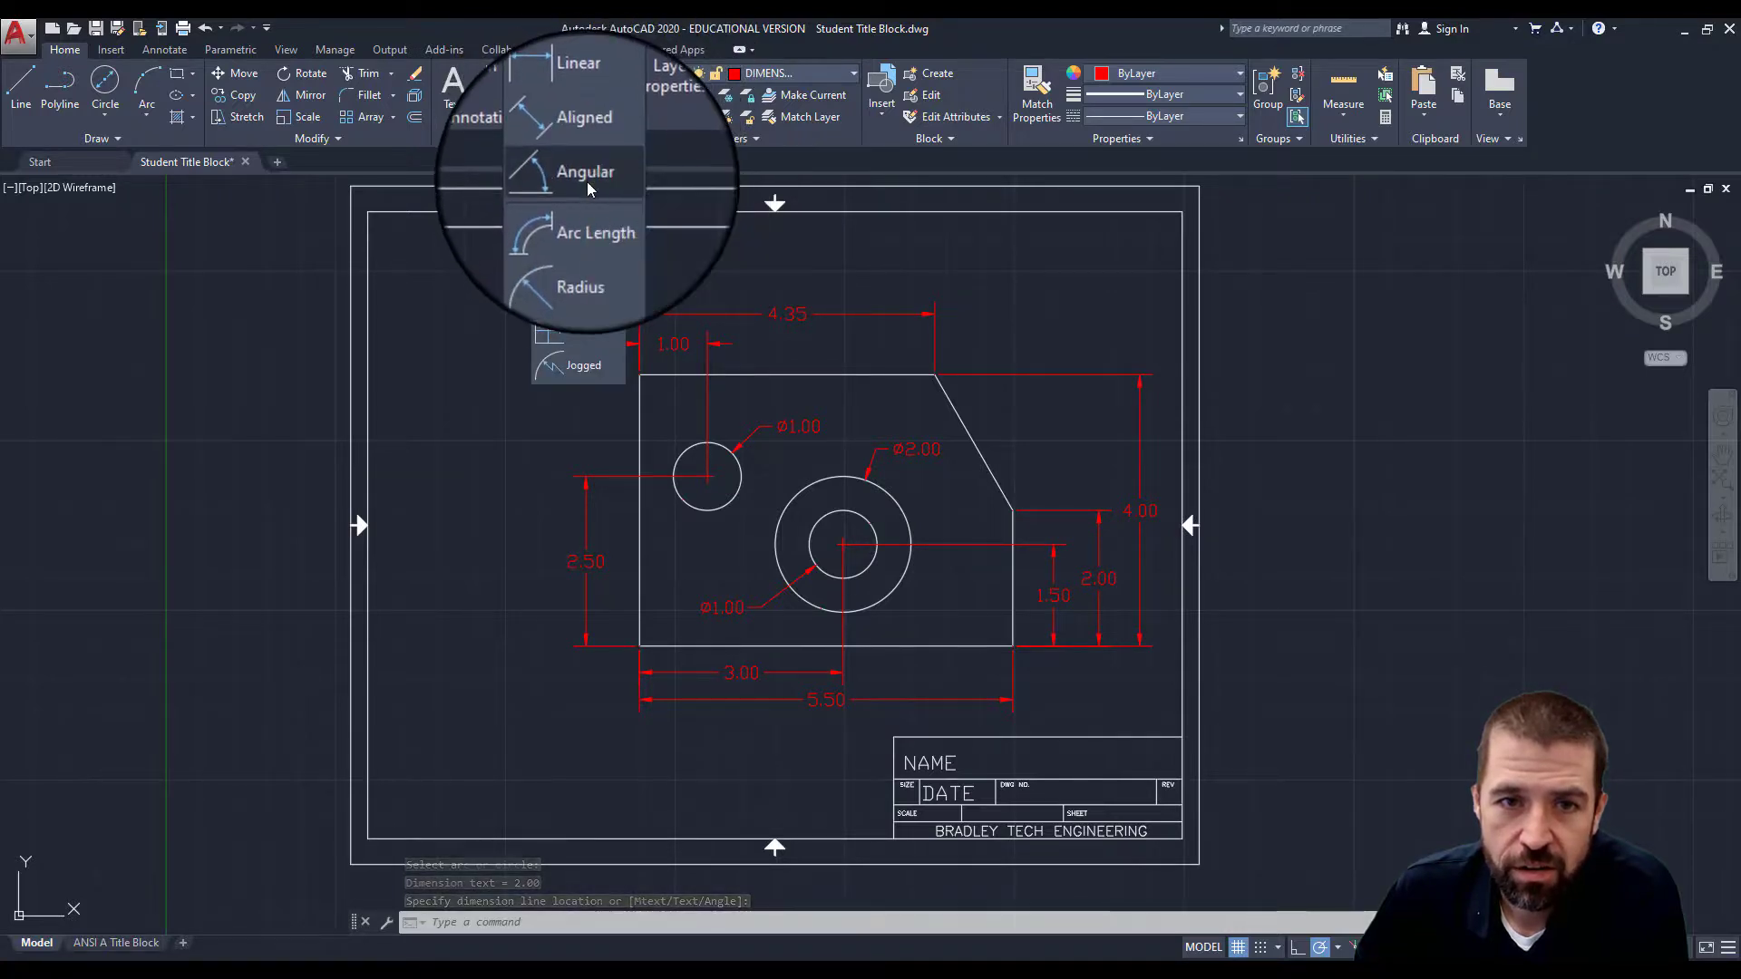
{"action": "left_click", "coordinate": [586, 181]}
{"action": "left_click", "coordinate": [1001, 492]}
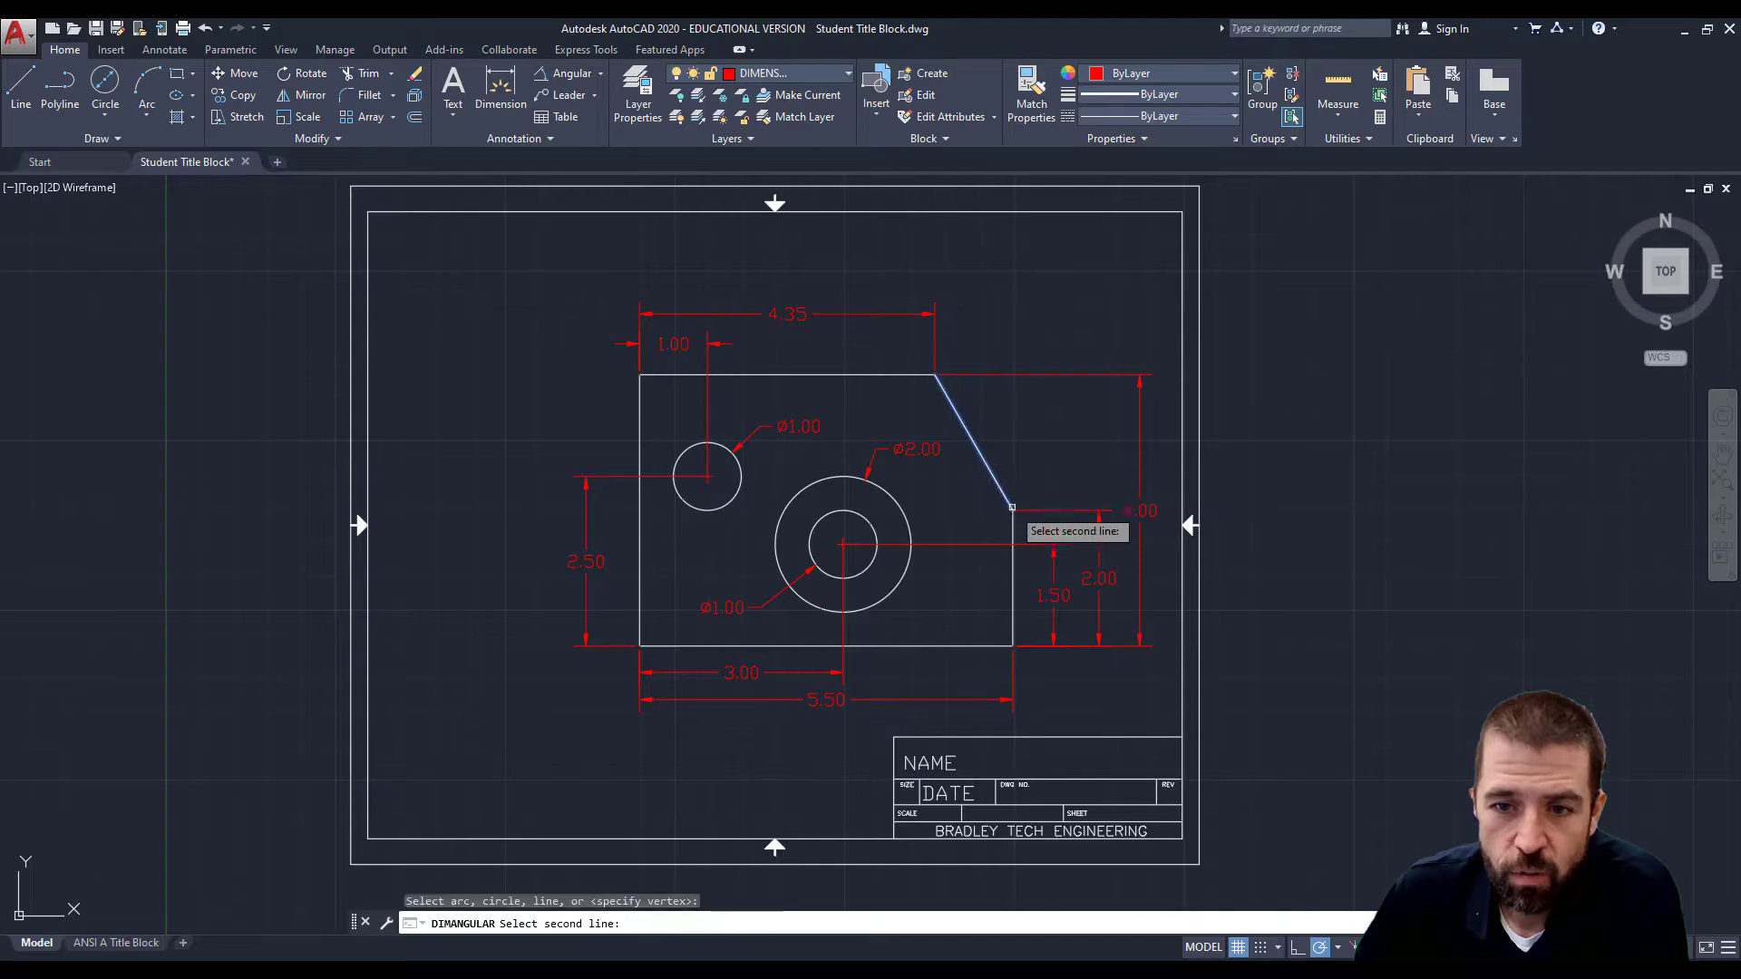
{"action": "left_click", "coordinate": [1011, 541]}
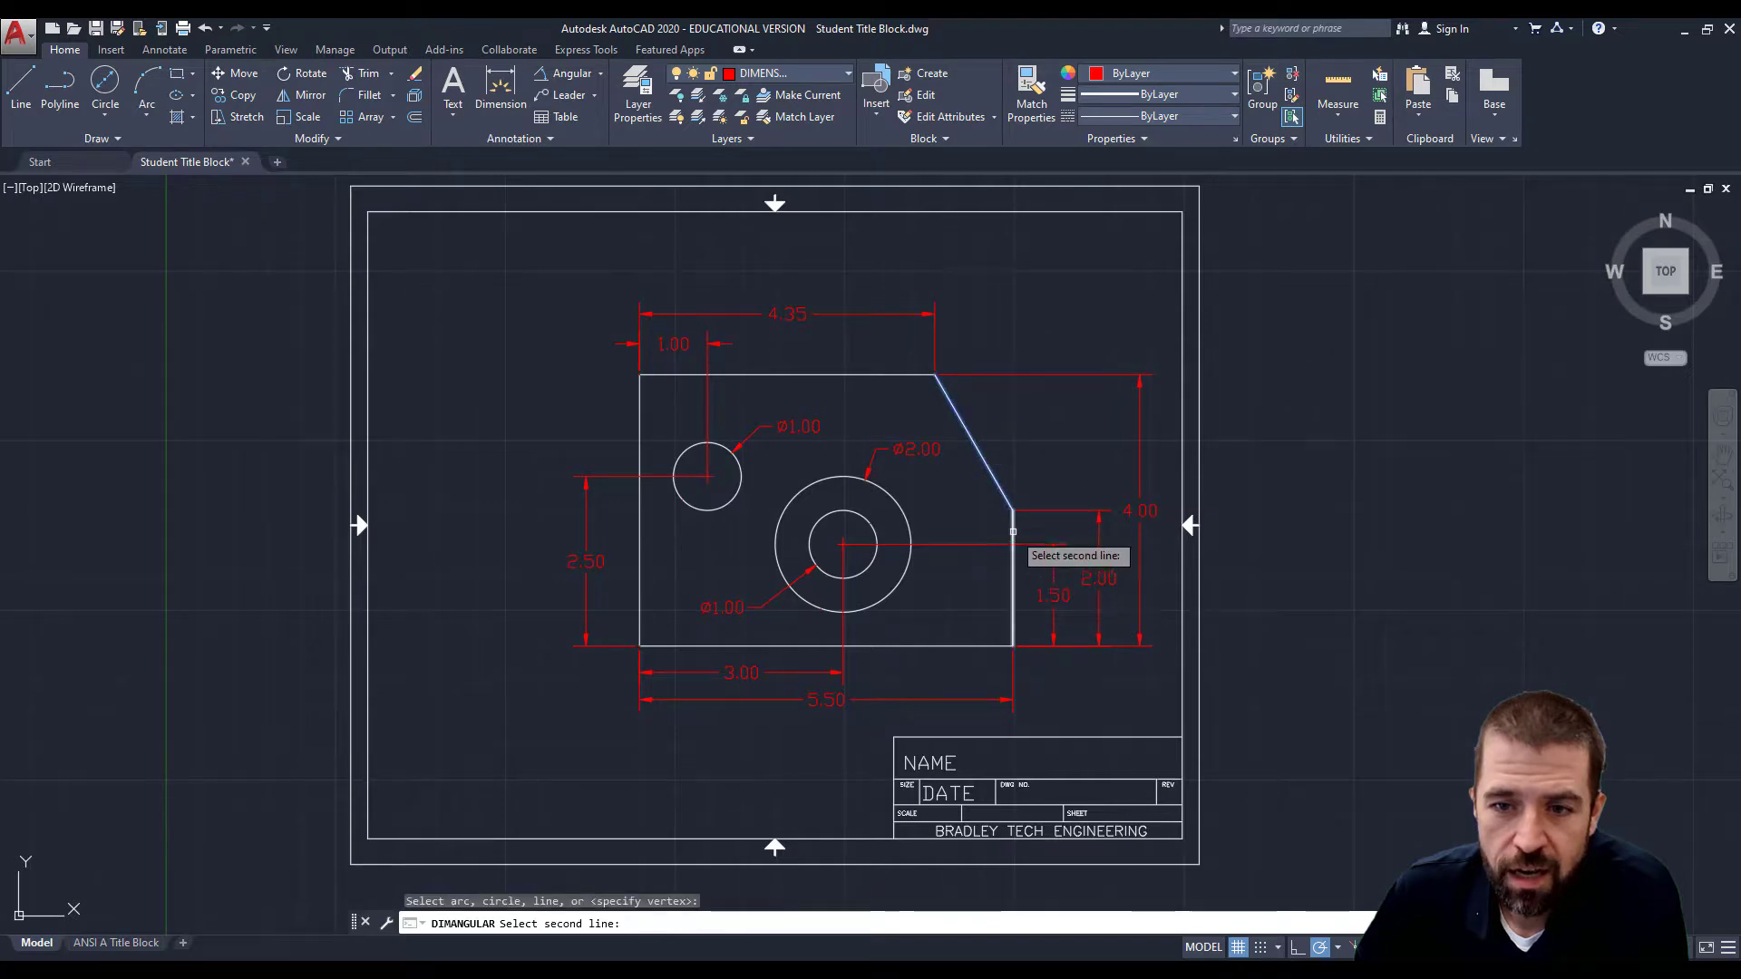
{"action": "left_click", "coordinate": [1005, 431]}
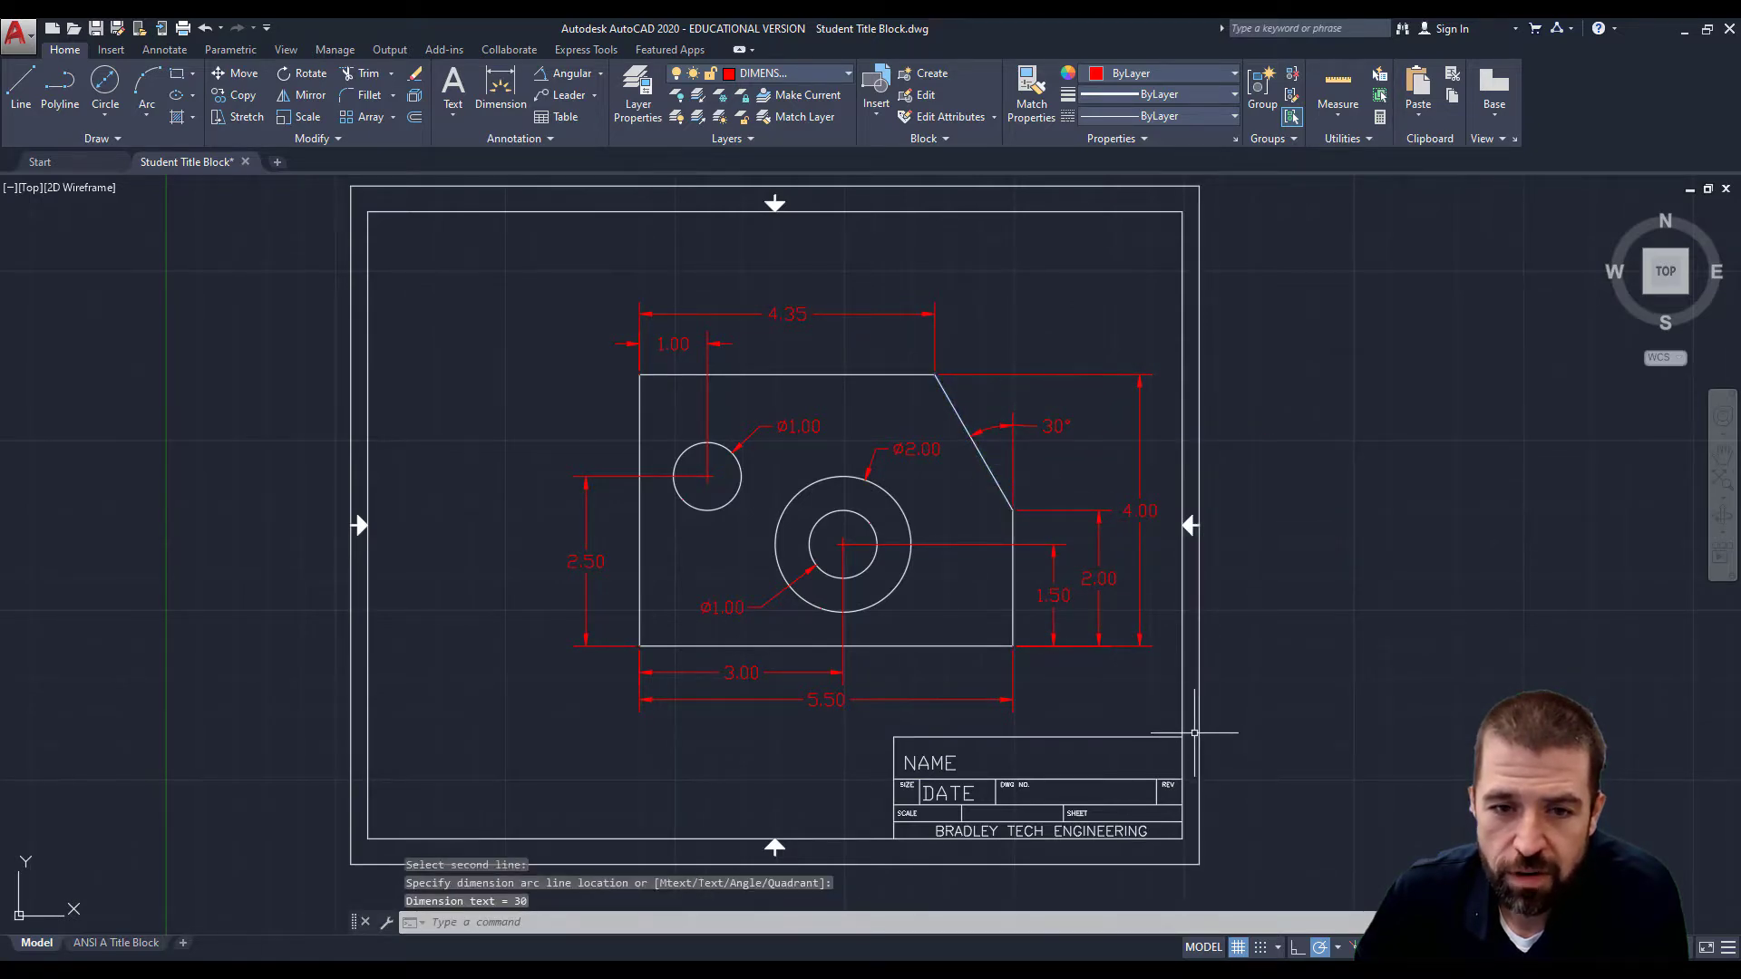